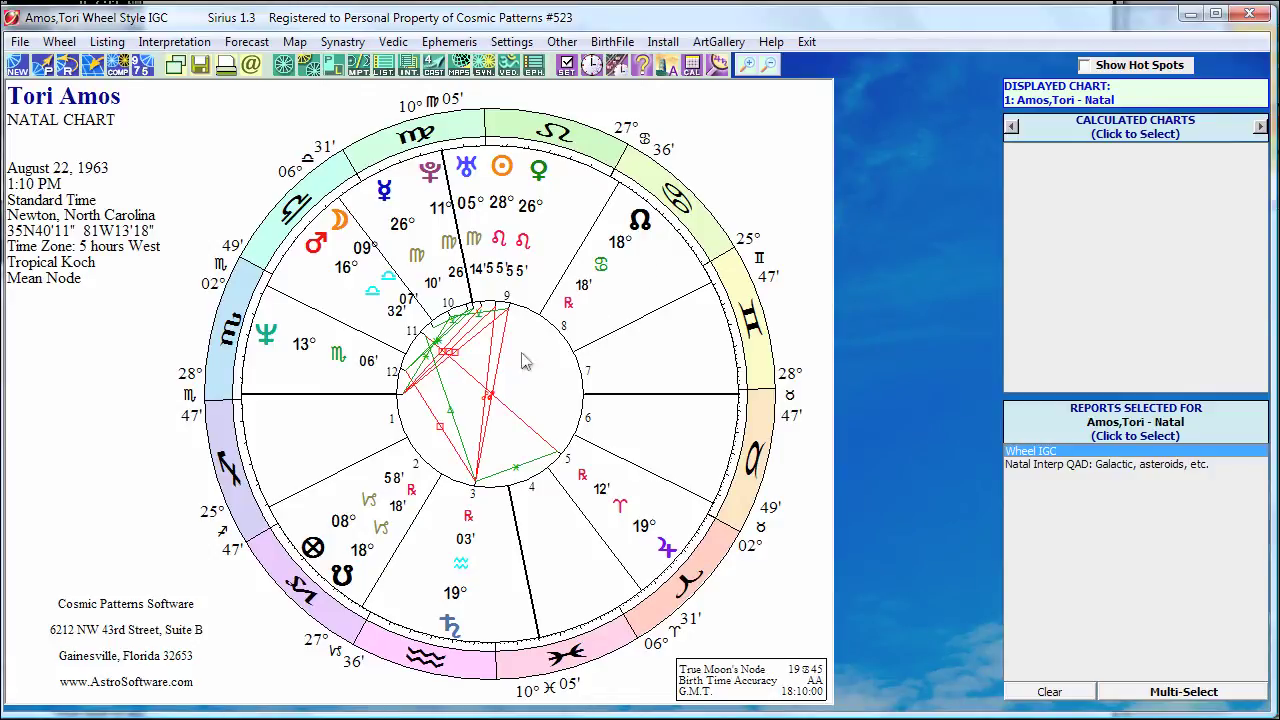
Customize the natal wheel's asteroids and lots to include Eris and Sedna
{"action": "double_click", "coordinate": [616, 282]}
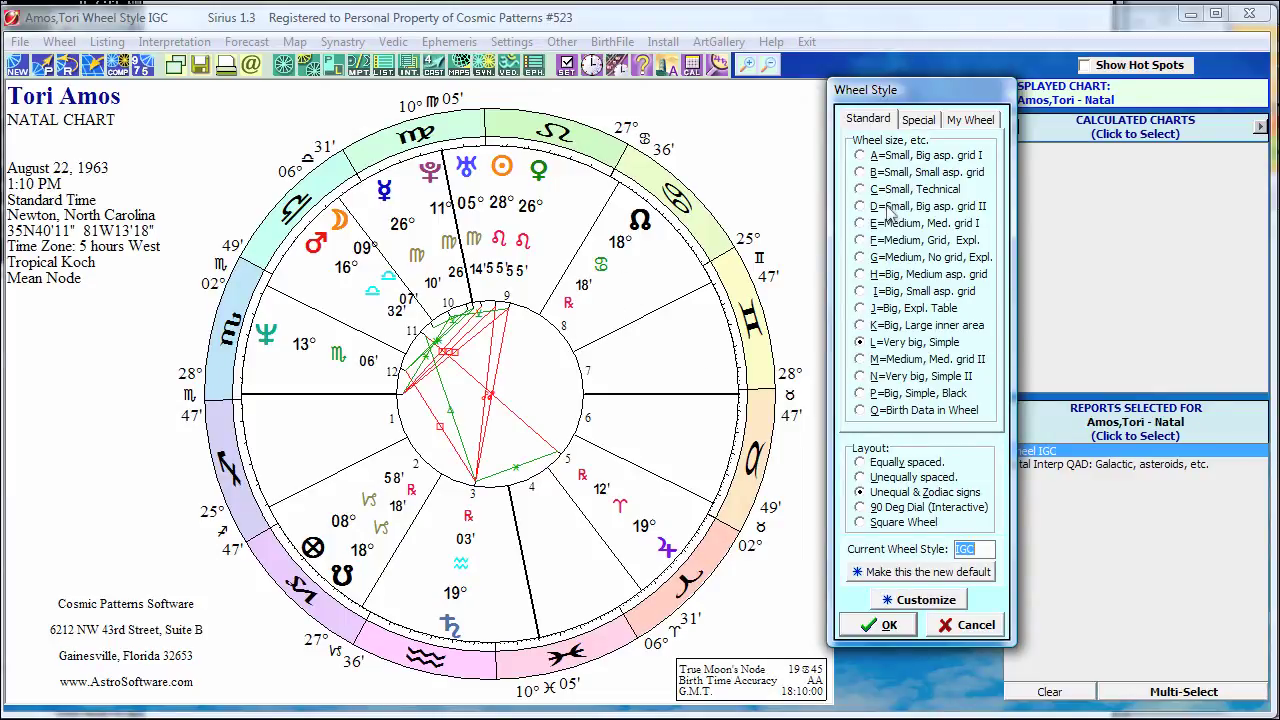
{"action": "left_click", "coordinate": [905, 610]}
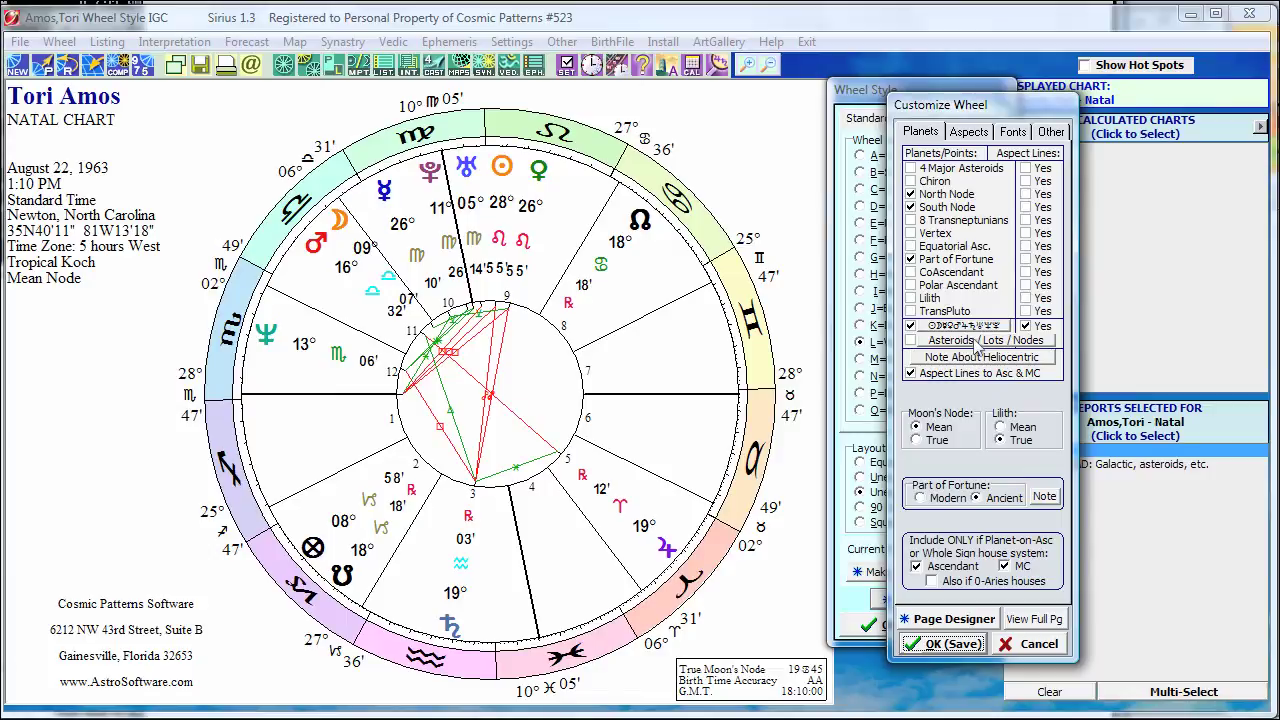
{"action": "left_click", "coordinate": [976, 341]}
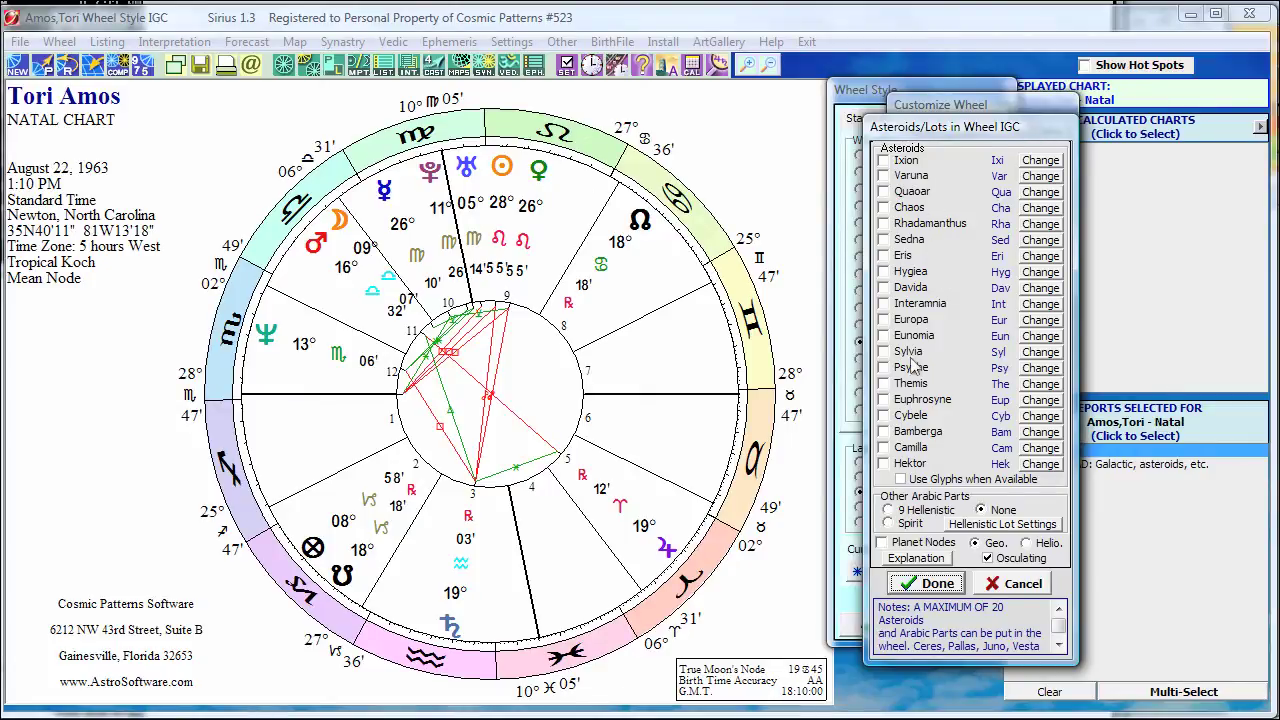
{"action": "left_click", "coordinate": [886, 257]}
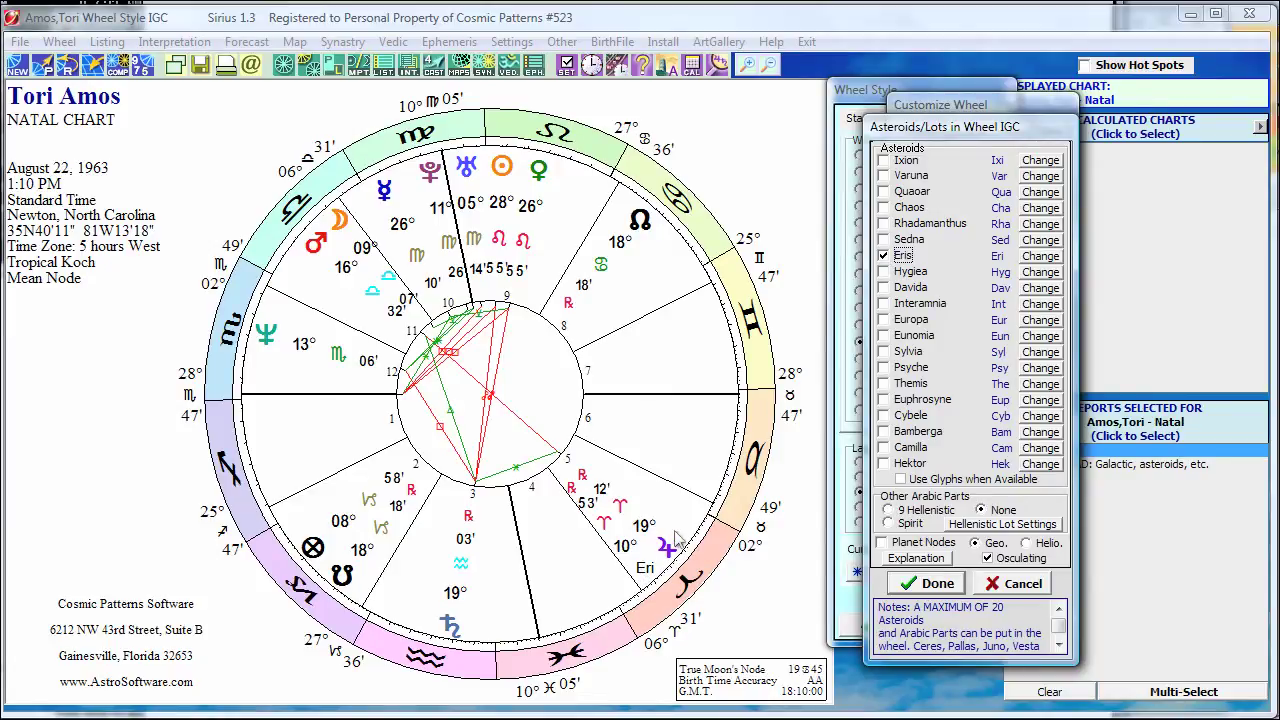
{"action": "left_click", "coordinate": [884, 256]}
{"action": "left_click", "coordinate": [884, 240]}
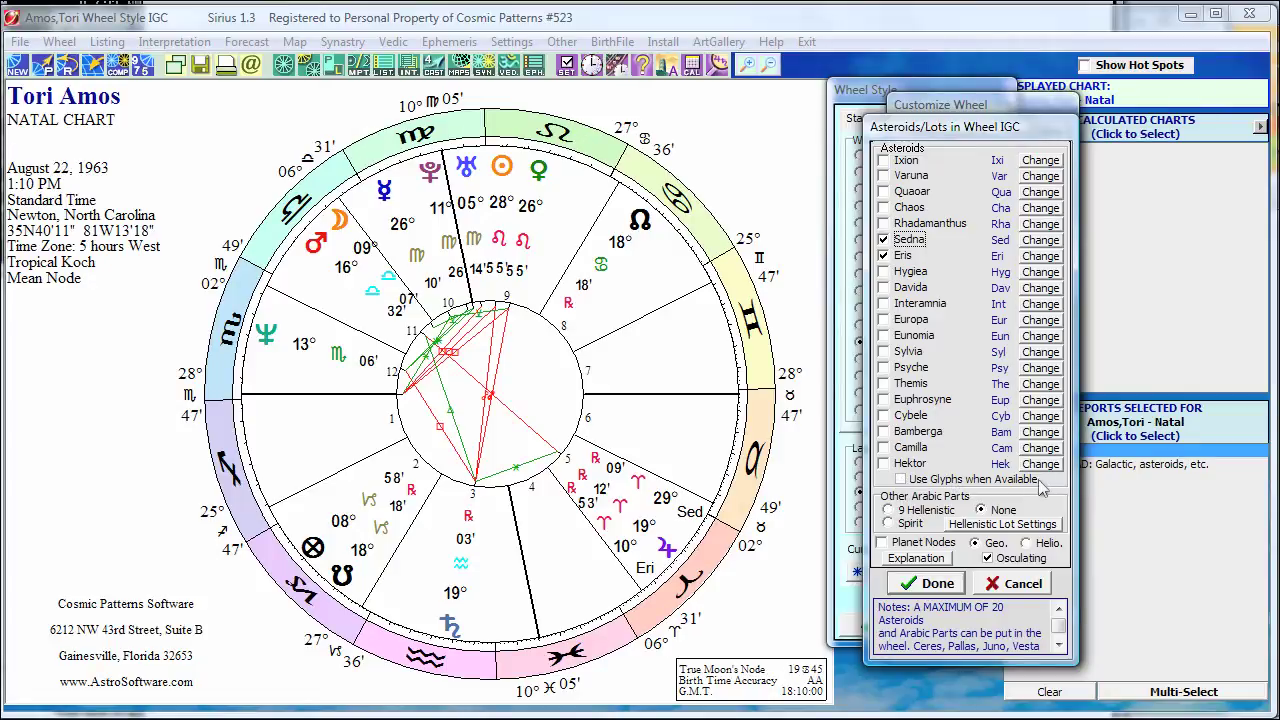
Try showing the wheel's asteroids as glyphs when available, and turn the option back off
{"action": "left_click", "coordinate": [903, 480]}
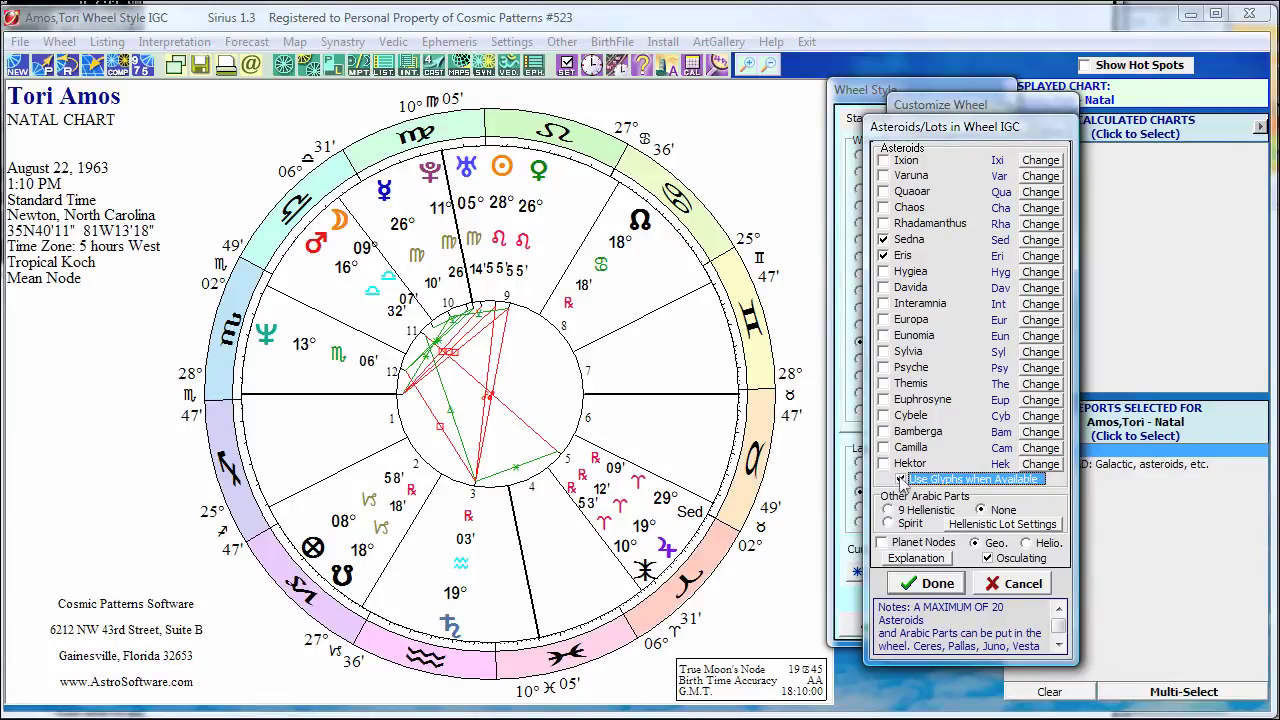
{"action": "left_click", "coordinate": [901, 479]}
Replace Hektor with Ceres, found among the optional asteroids, and include it in the wheel
{"action": "left_click", "coordinate": [1038, 462]}
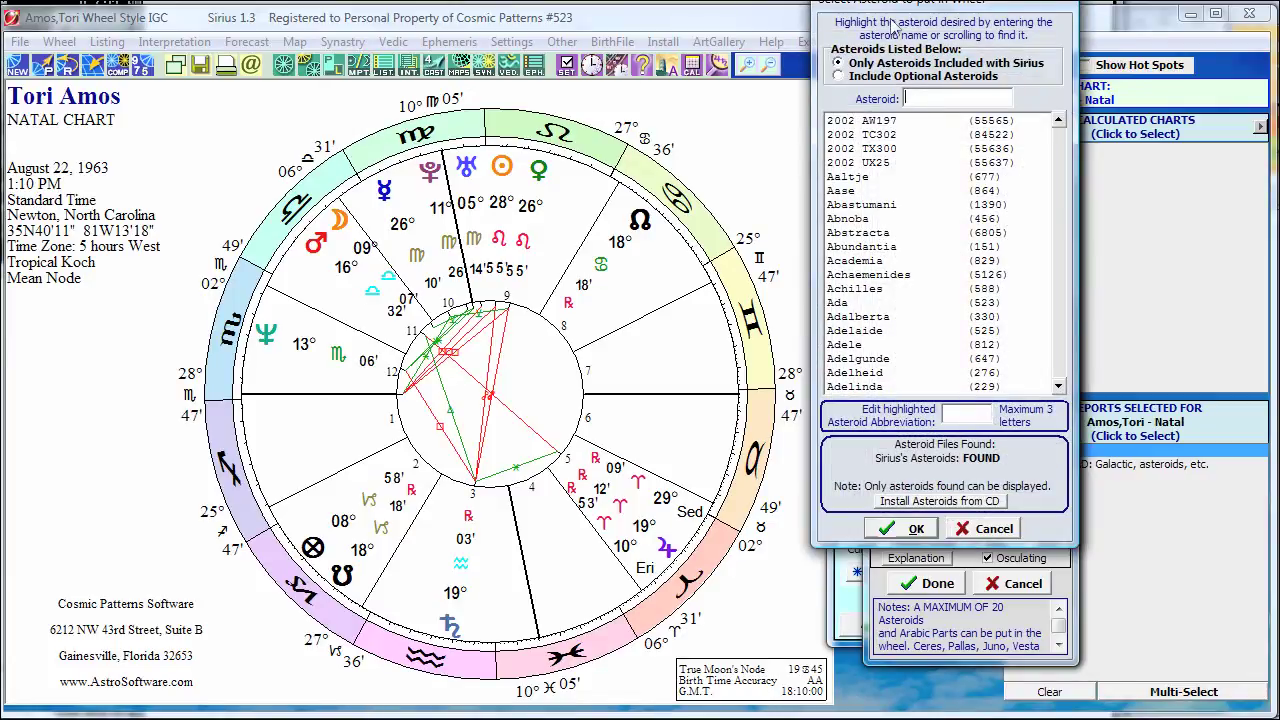
{"action": "left_click_drag", "start_coordinate": [872, 3], "coordinate": [916, 115]}
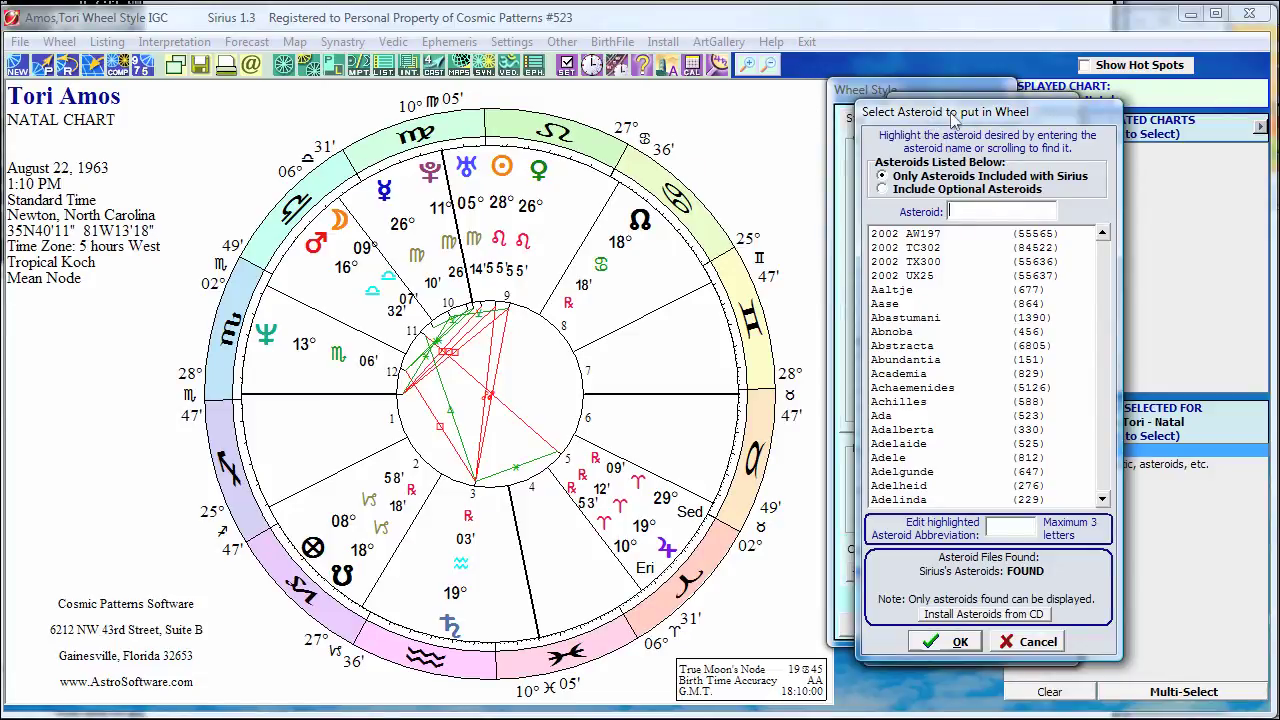
{"action": "left_click_drag", "start_coordinate": [955, 118], "coordinate": [992, 154]}
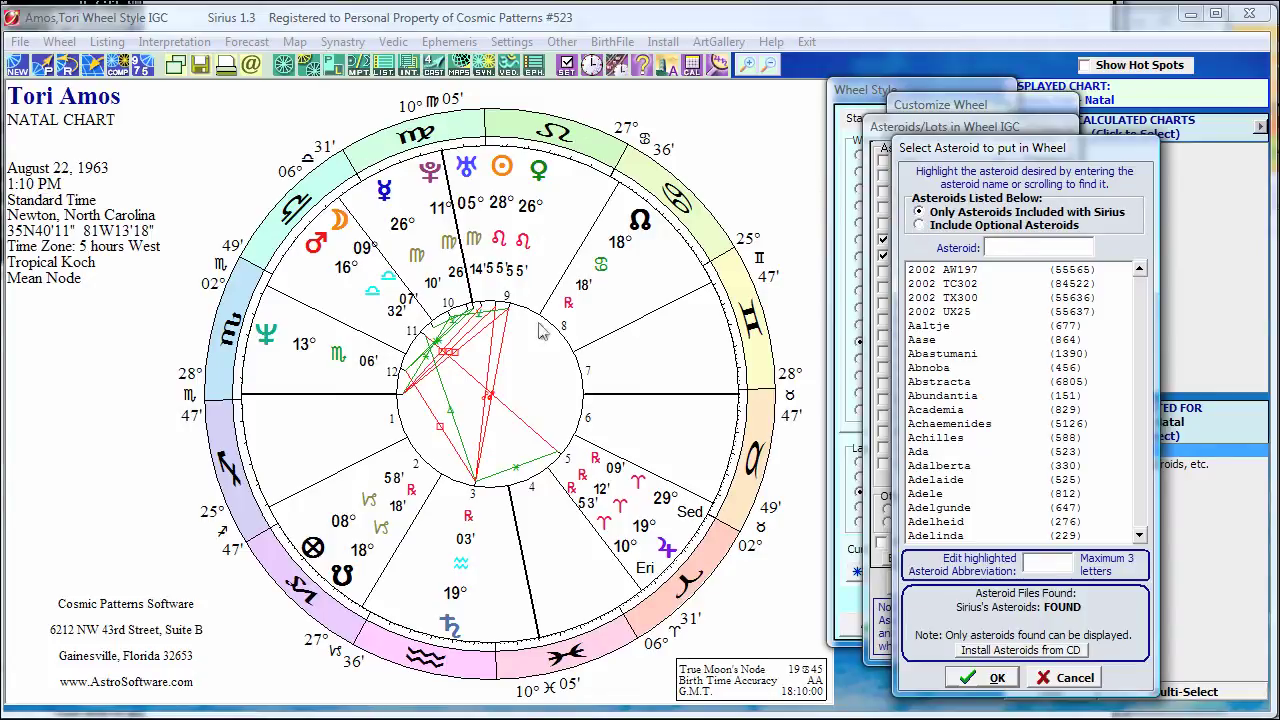
{"action": "left_click", "coordinate": [921, 226]}
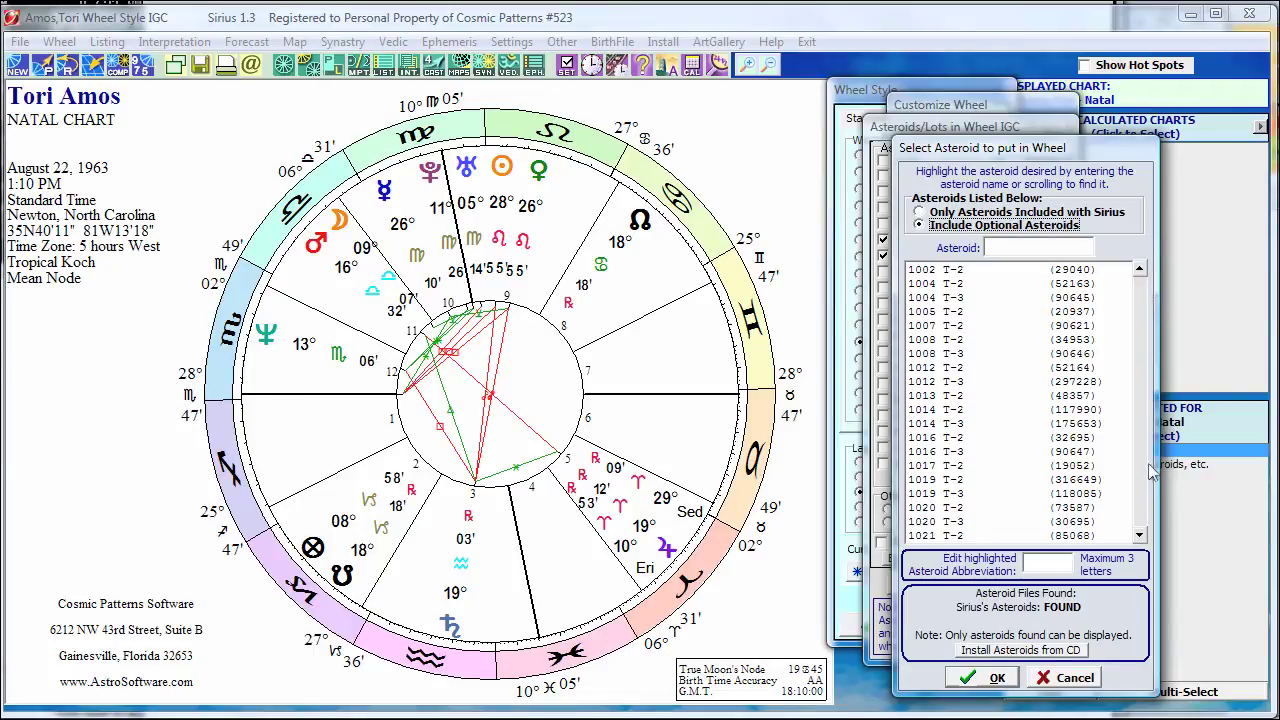
{"action": "left_click", "coordinate": [1020, 246]}
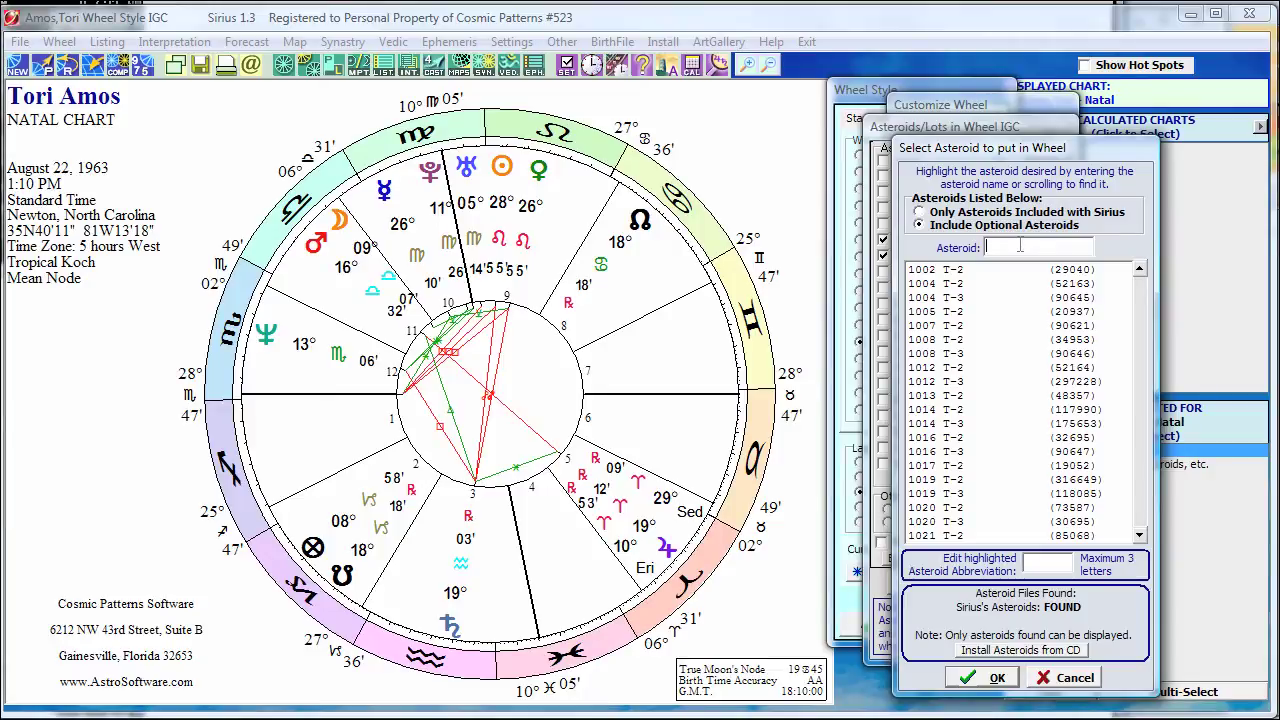
{"action": "type", "text": "ceres"}
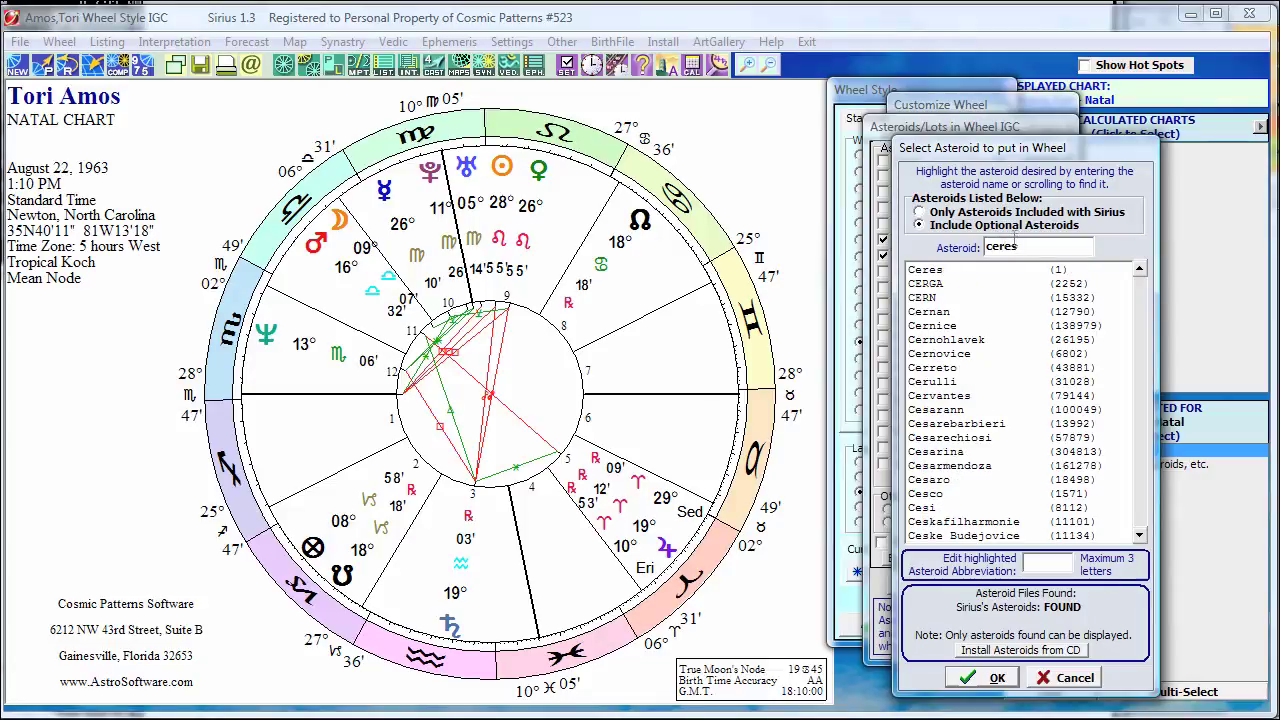
{"action": "left_click", "coordinate": [925, 271]}
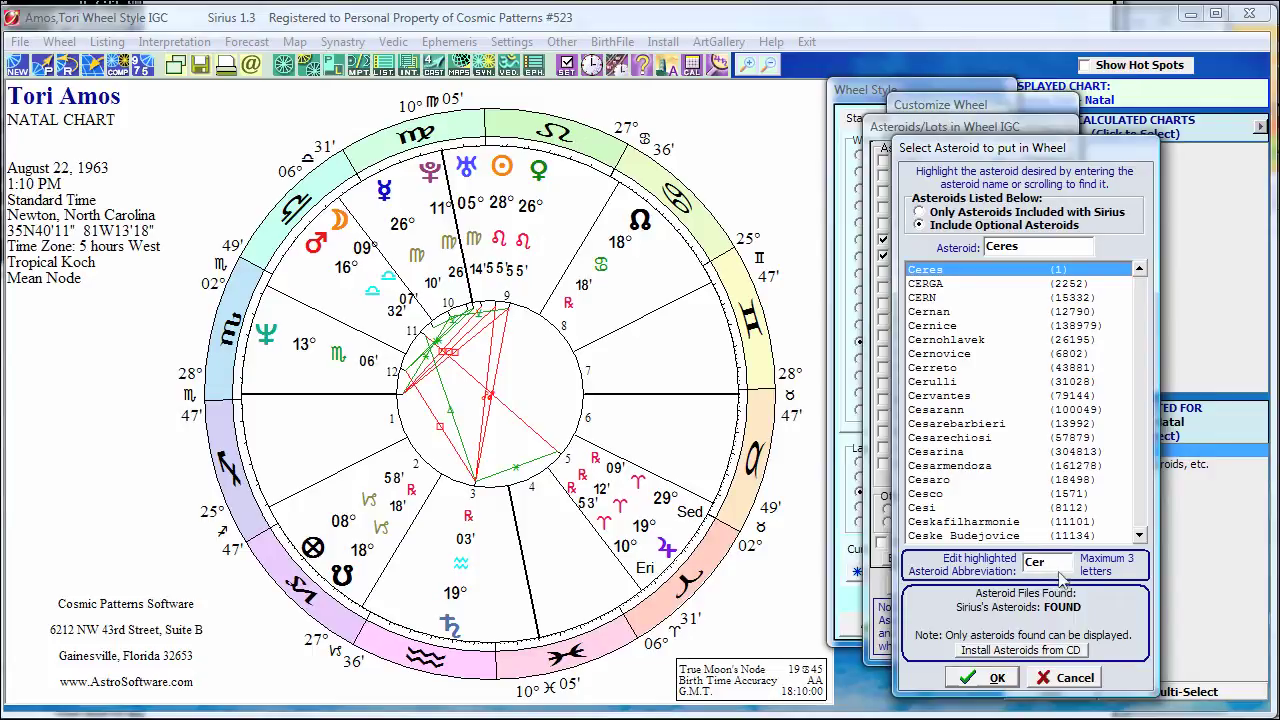
{"action": "left_click", "coordinate": [986, 679]}
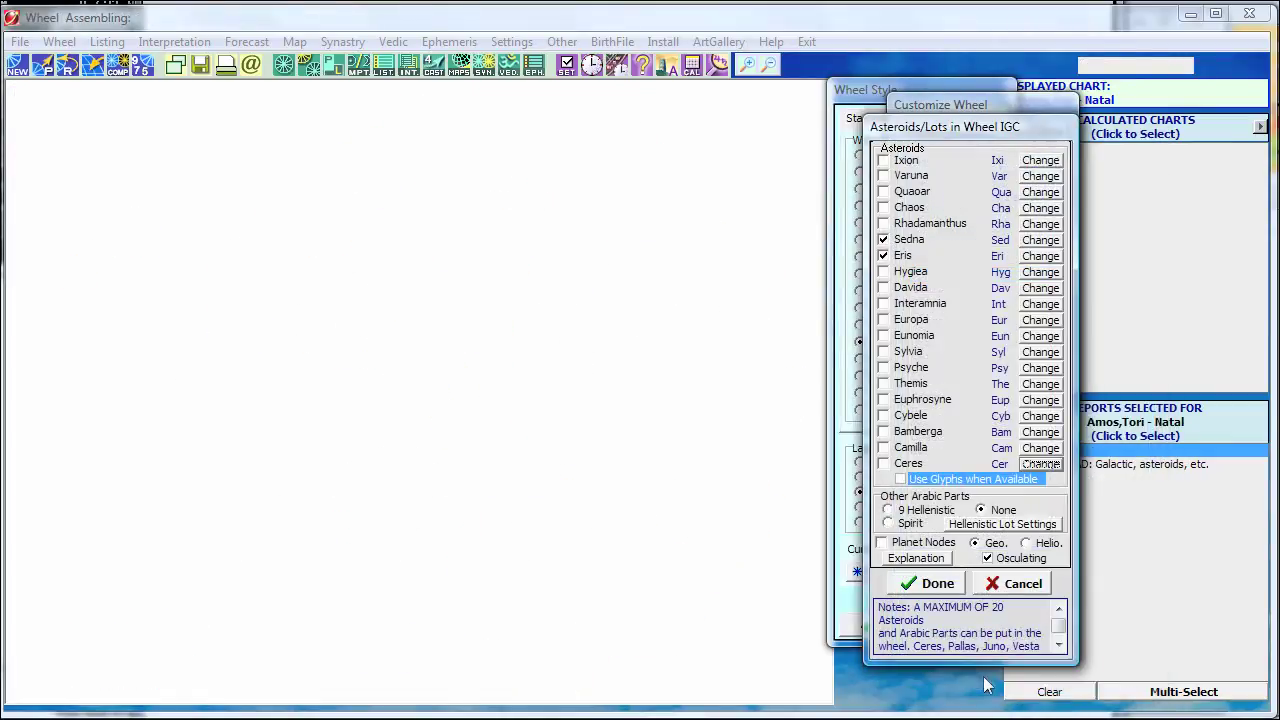
{"action": "left_click", "coordinate": [884, 465]}
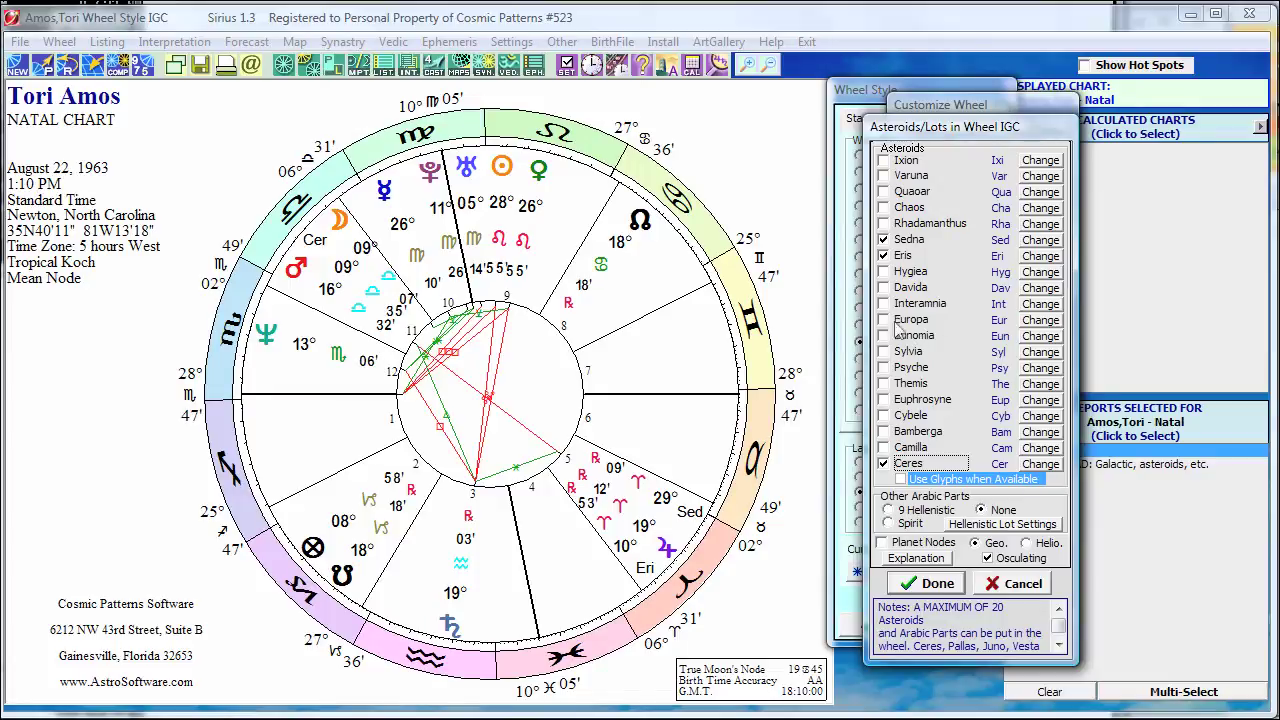
Include Hygiea, Varuna and Ixion in the wheel, and save the wheel customization
{"action": "left_click", "coordinate": [884, 272]}
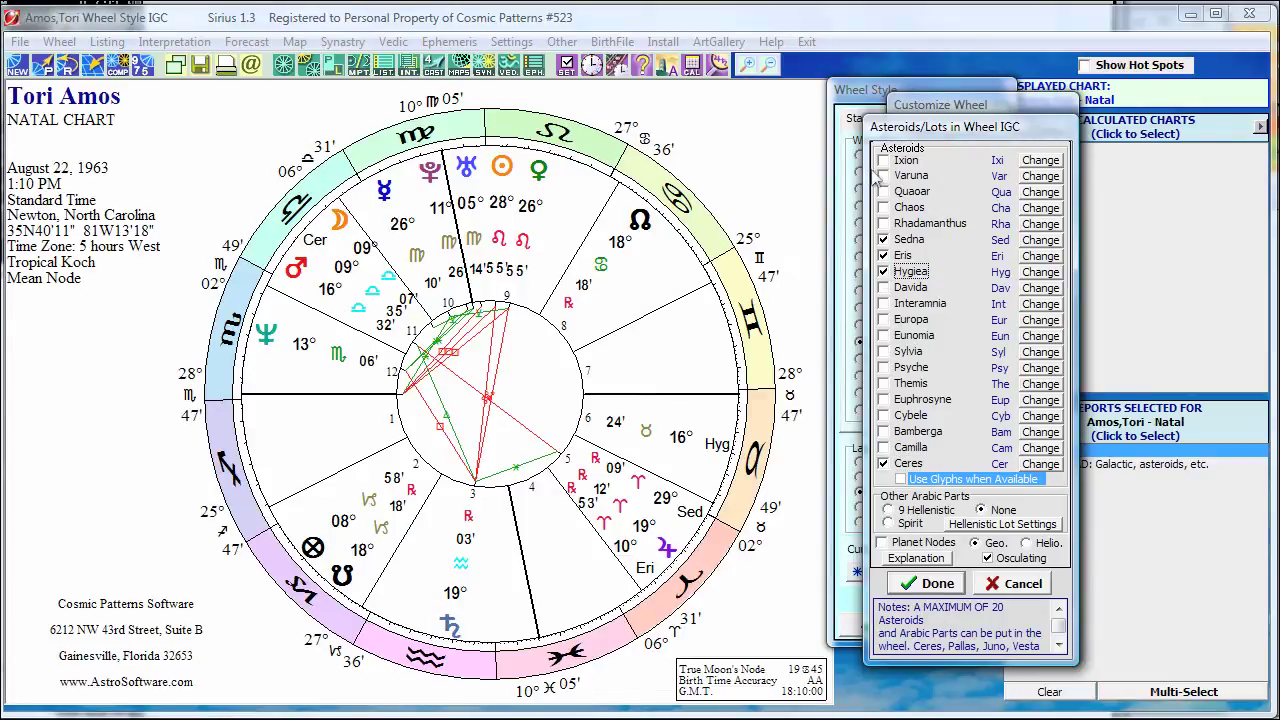
{"action": "left_click", "coordinate": [884, 177]}
{"action": "left_click", "coordinate": [884, 161]}
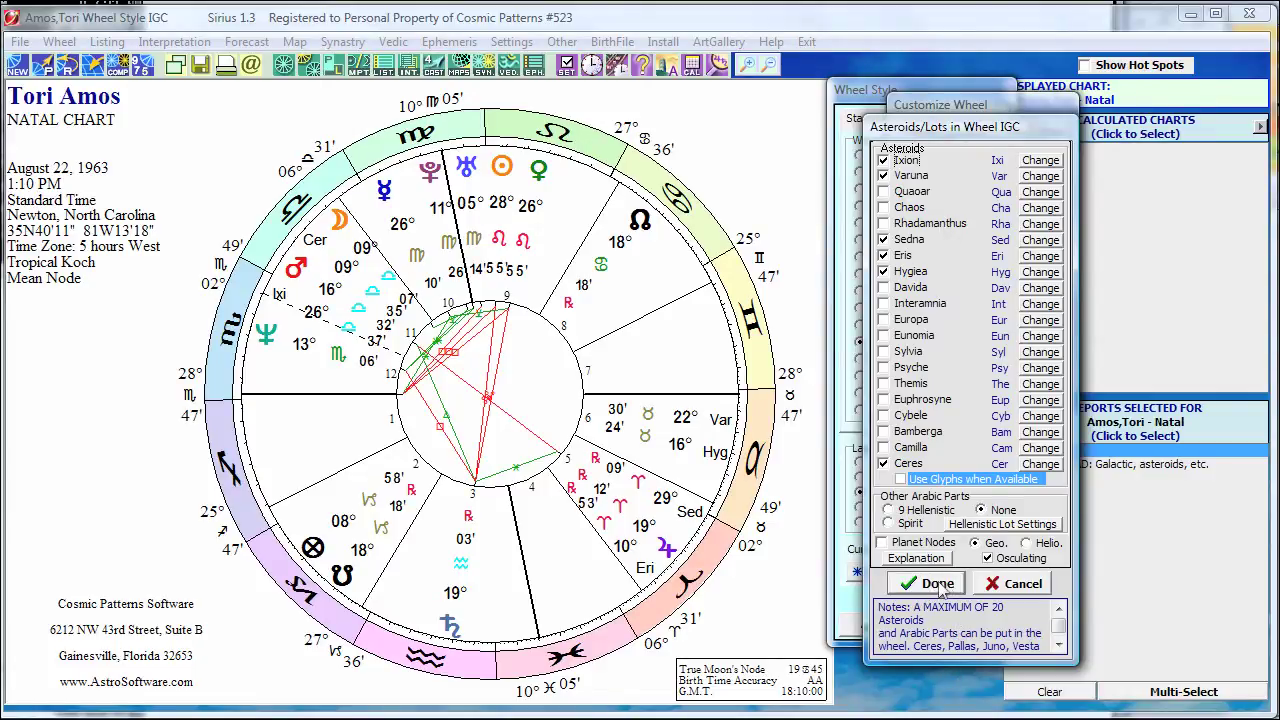
{"action": "left_click", "coordinate": [940, 587]}
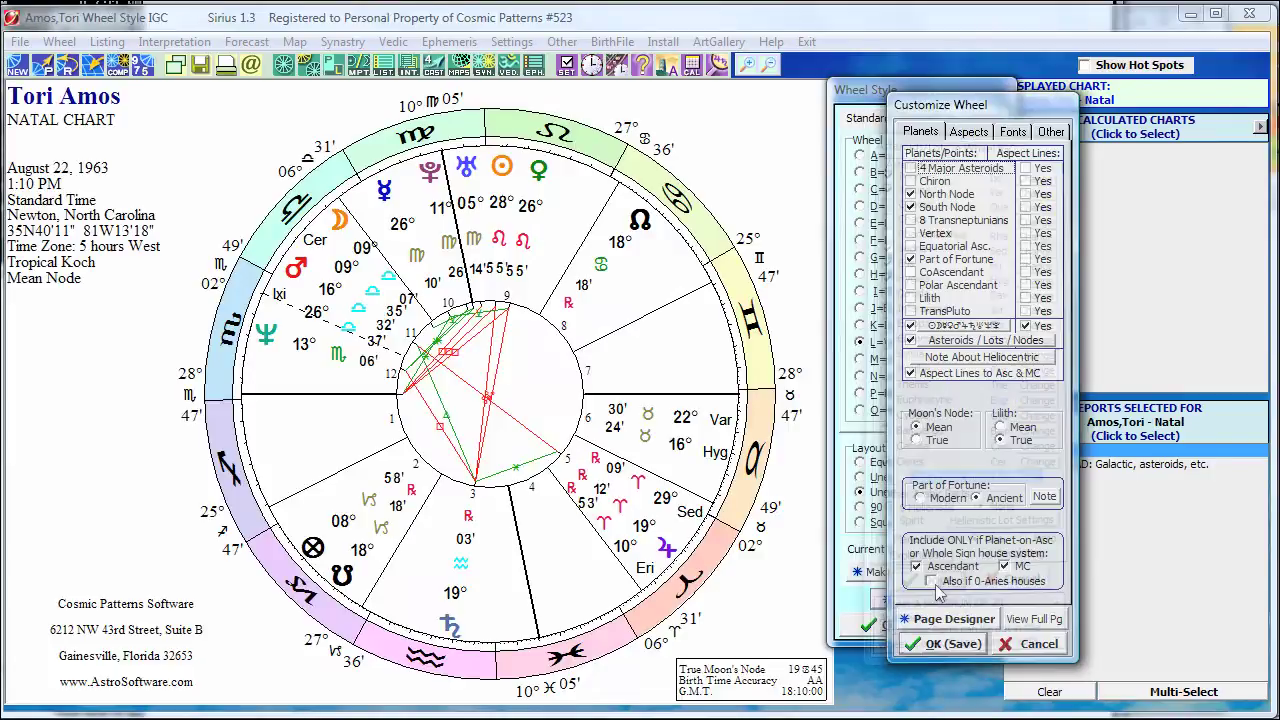
{"action": "left_click", "coordinate": [943, 644]}
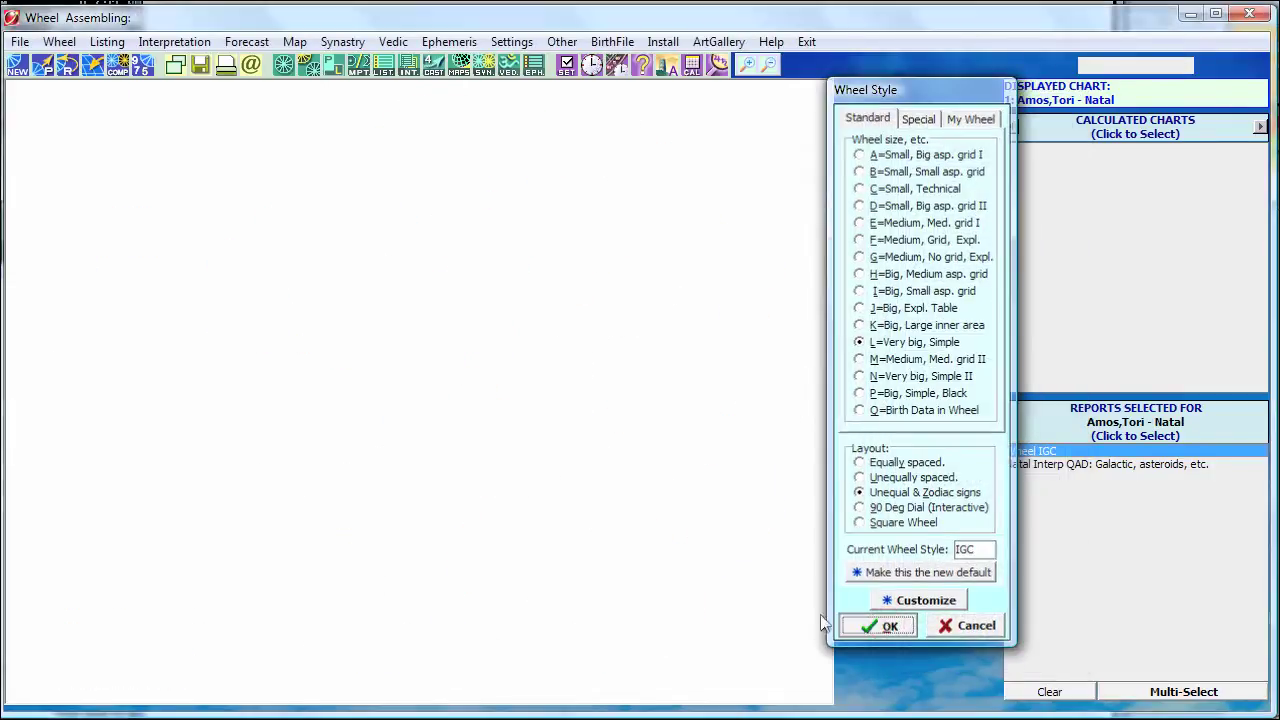
{"action": "left_click", "coordinate": [858, 628]}
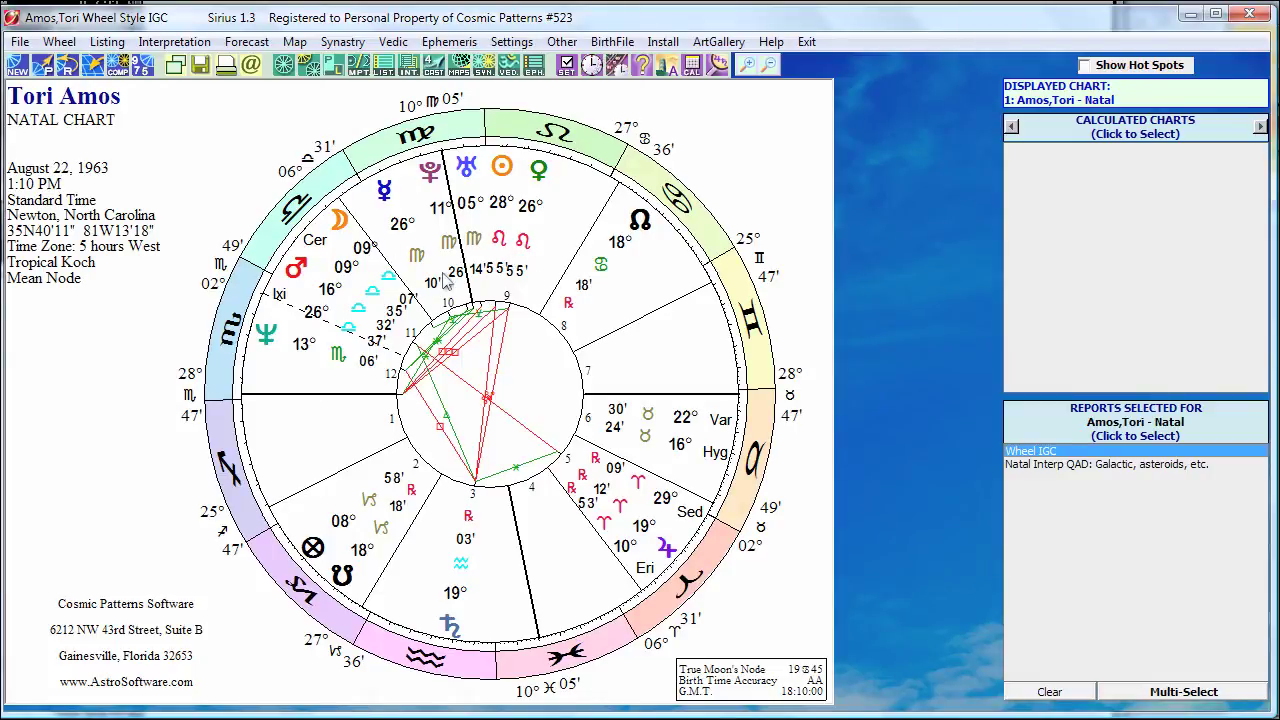
Change the wheel style to the special Asteroids Wheel
{"action": "left_click", "coordinate": [573, 220]}
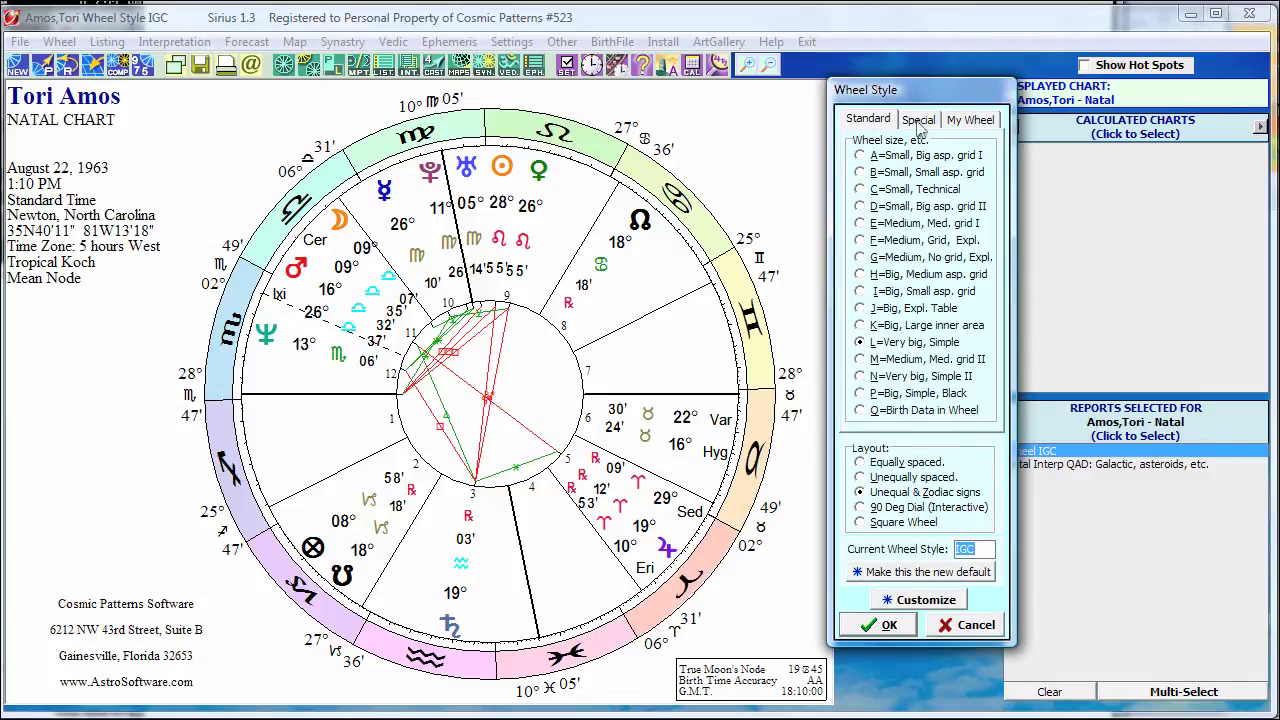
{"action": "left_click", "coordinate": [918, 121]}
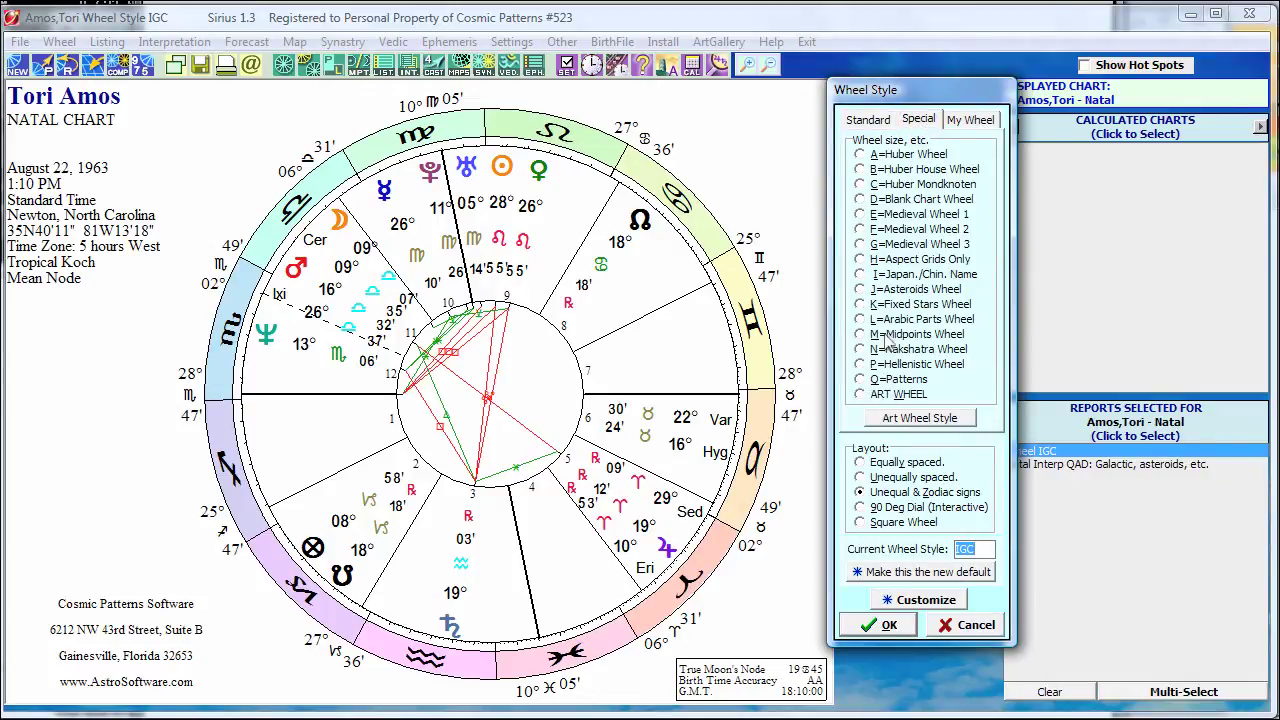
{"action": "left_click", "coordinate": [866, 290]}
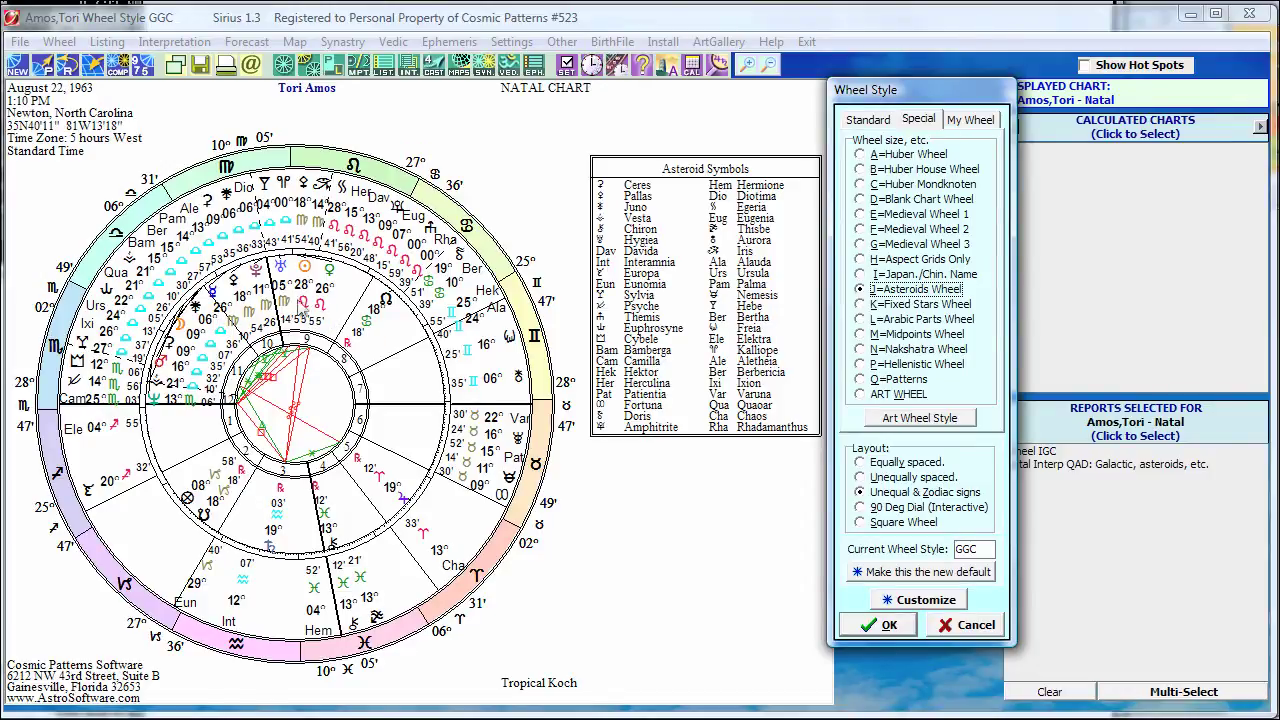
Check the outer ring's asteroid sets and glyph labels option, and save the Asteroids Wheel customization
{"action": "left_click", "coordinate": [907, 600]}
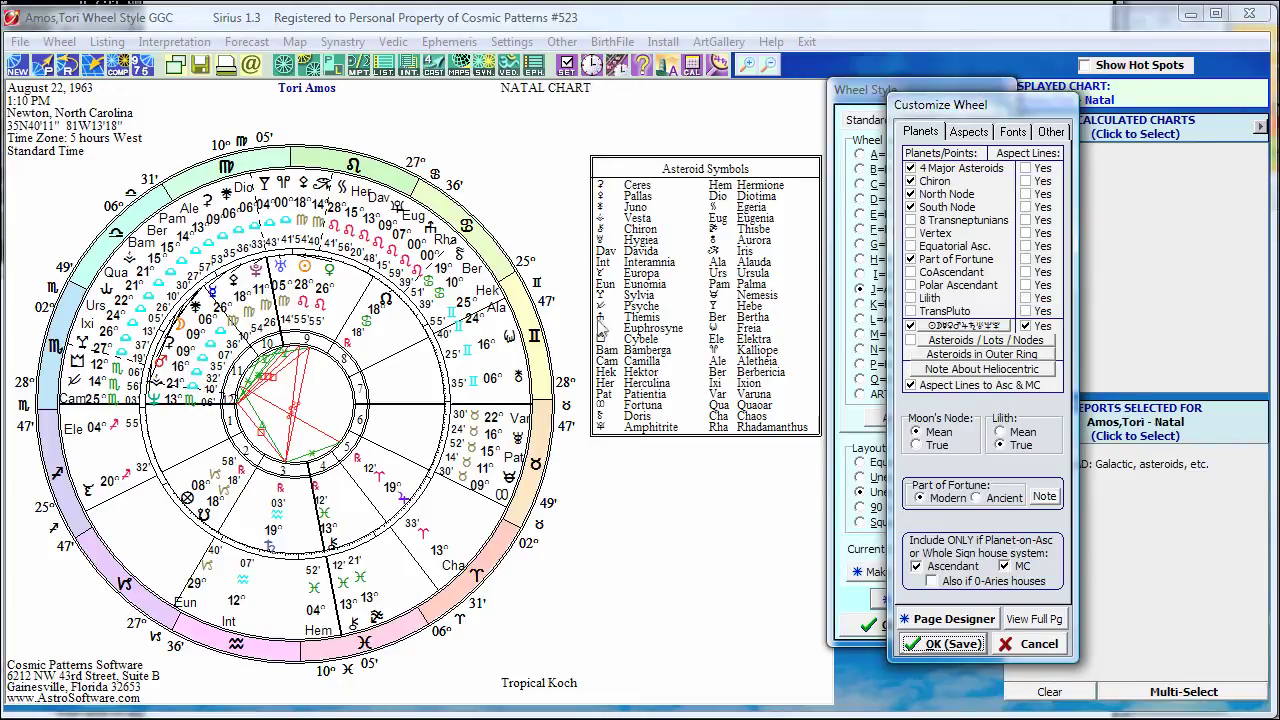
{"action": "left_click", "coordinate": [962, 356]}
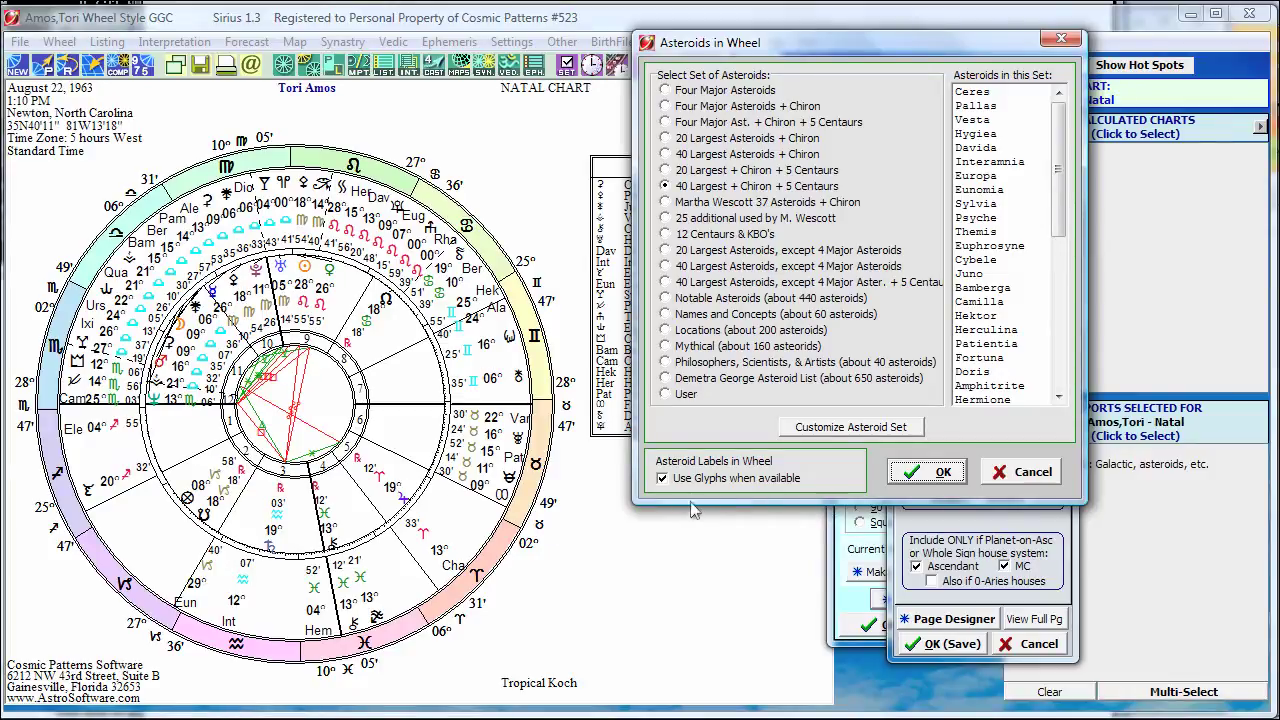
{"action": "left_click", "coordinate": [662, 478]}
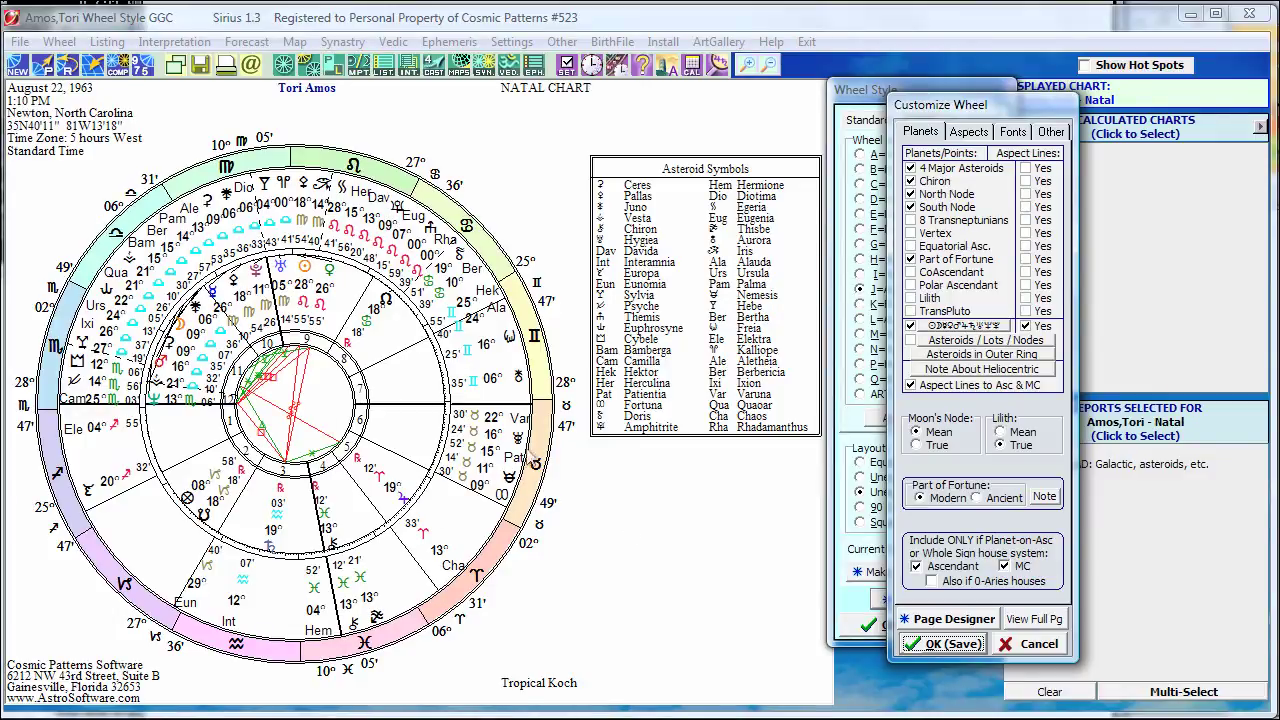
{"action": "left_click", "coordinate": [931, 646]}
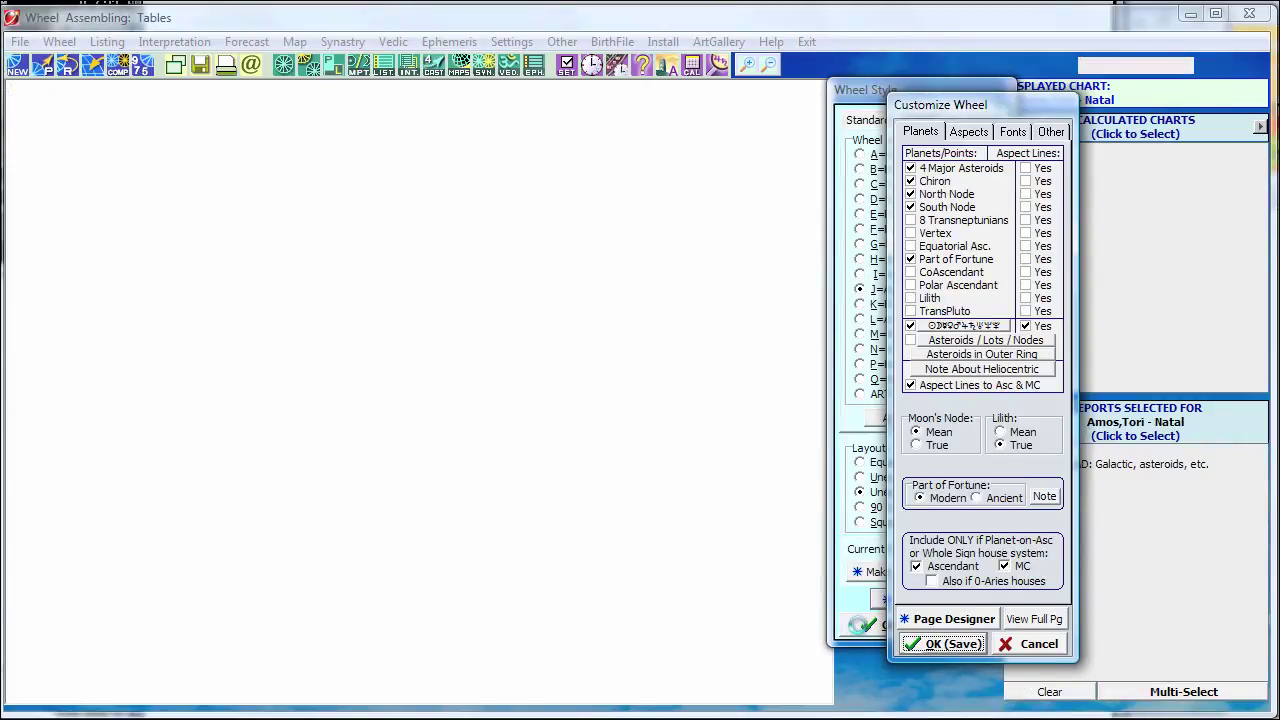
{"action": "left_click", "coordinate": [880, 625]}
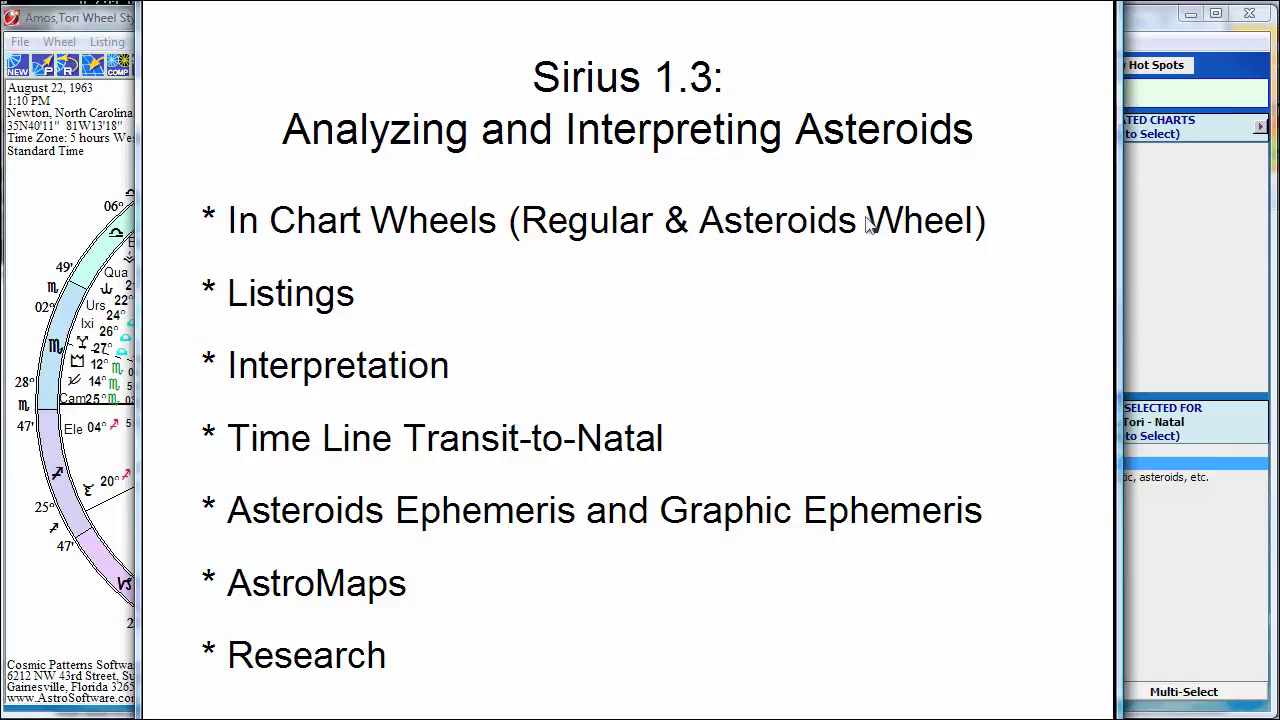
Switch back to Sirius from the slide and open the settings for the My Asteroids List of the natal chart
{"action": "left_click", "coordinate": [55, 184]}
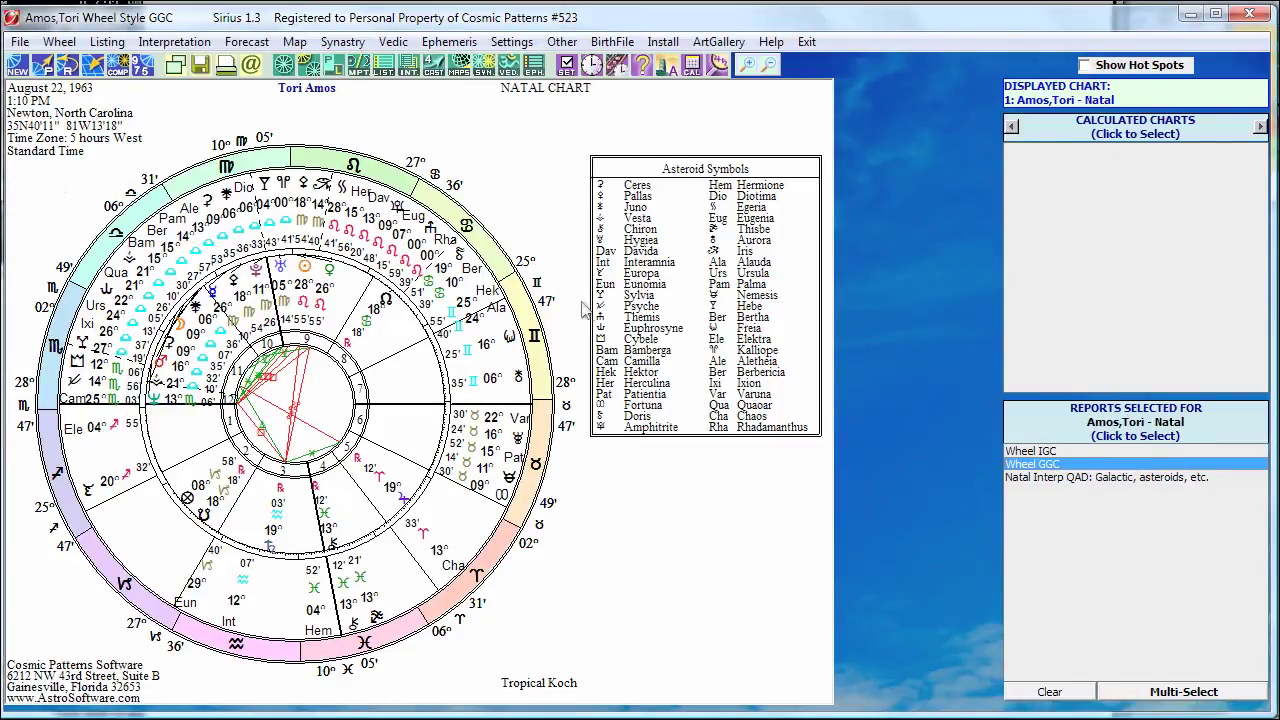
{"action": "left_click", "coordinate": [384, 68]}
{"action": "mouse_move", "coordinate": [453, 390]}
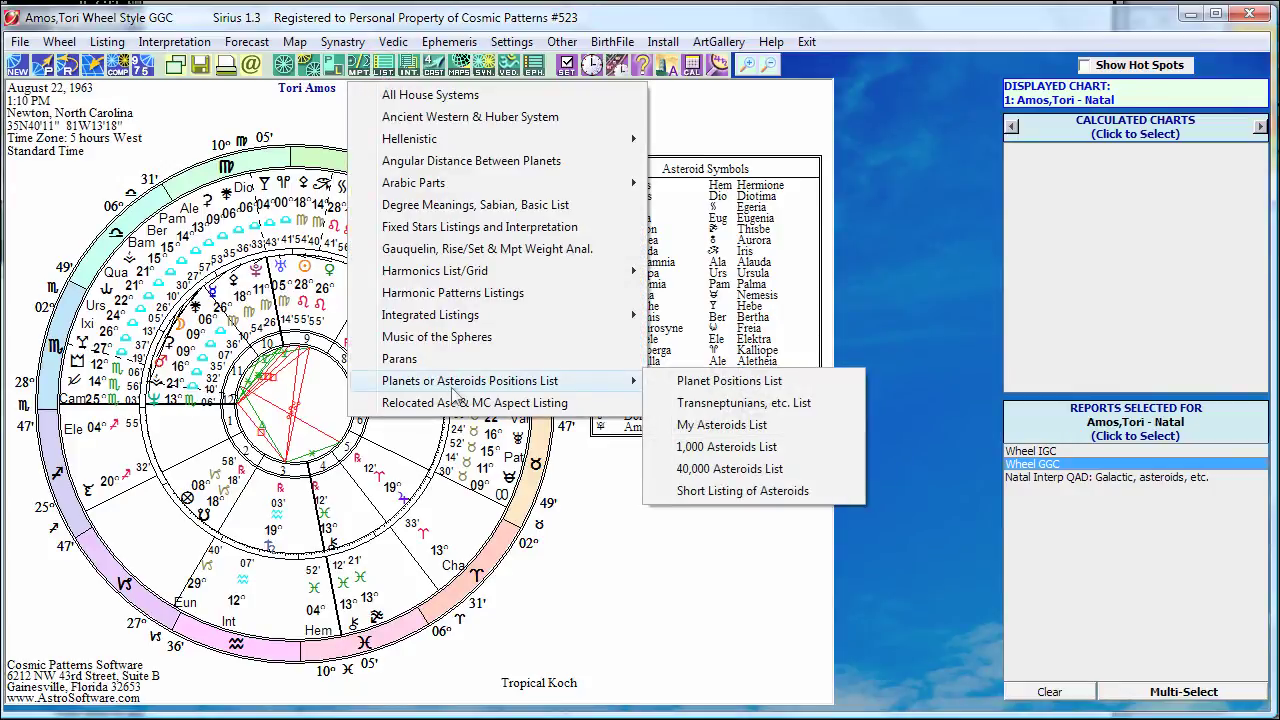
{"action": "left_click", "coordinate": [738, 428]}
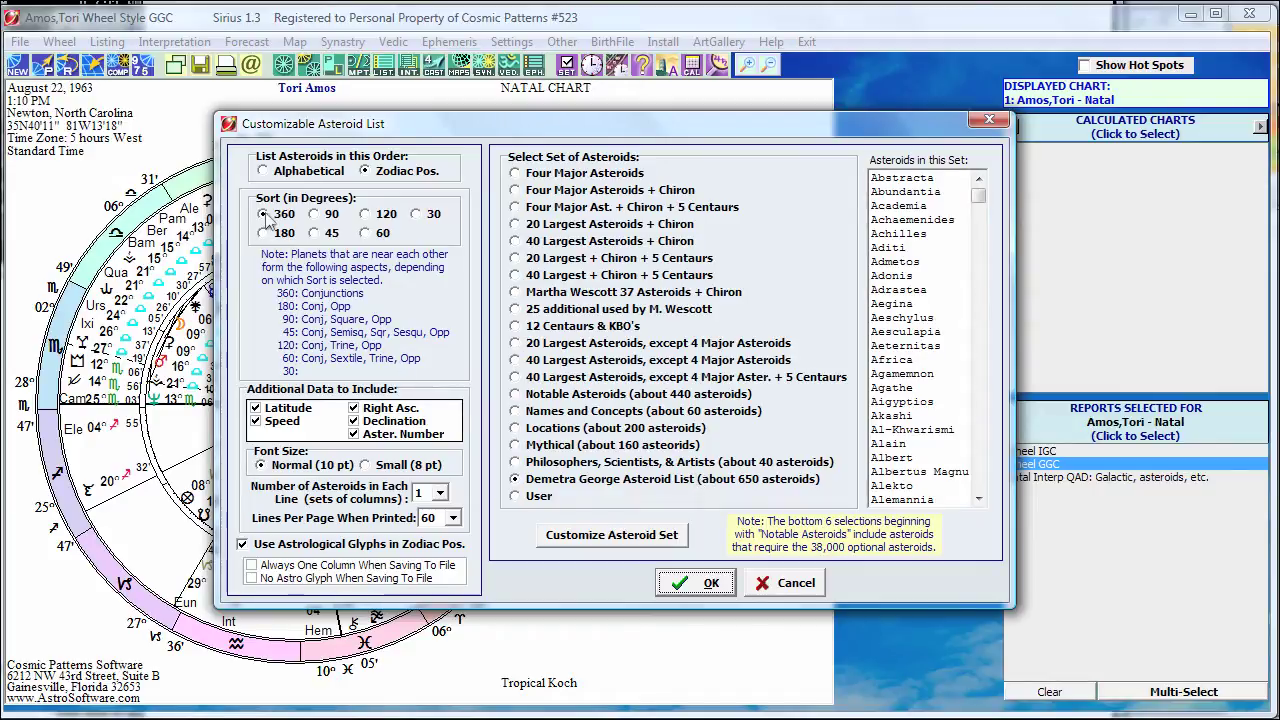
Generate the customizable asteroid list in zodiac position order with the Demetra George set, and look through its entries
{"action": "left_click", "coordinate": [342, 170]}
{"action": "left_click", "coordinate": [388, 172]}
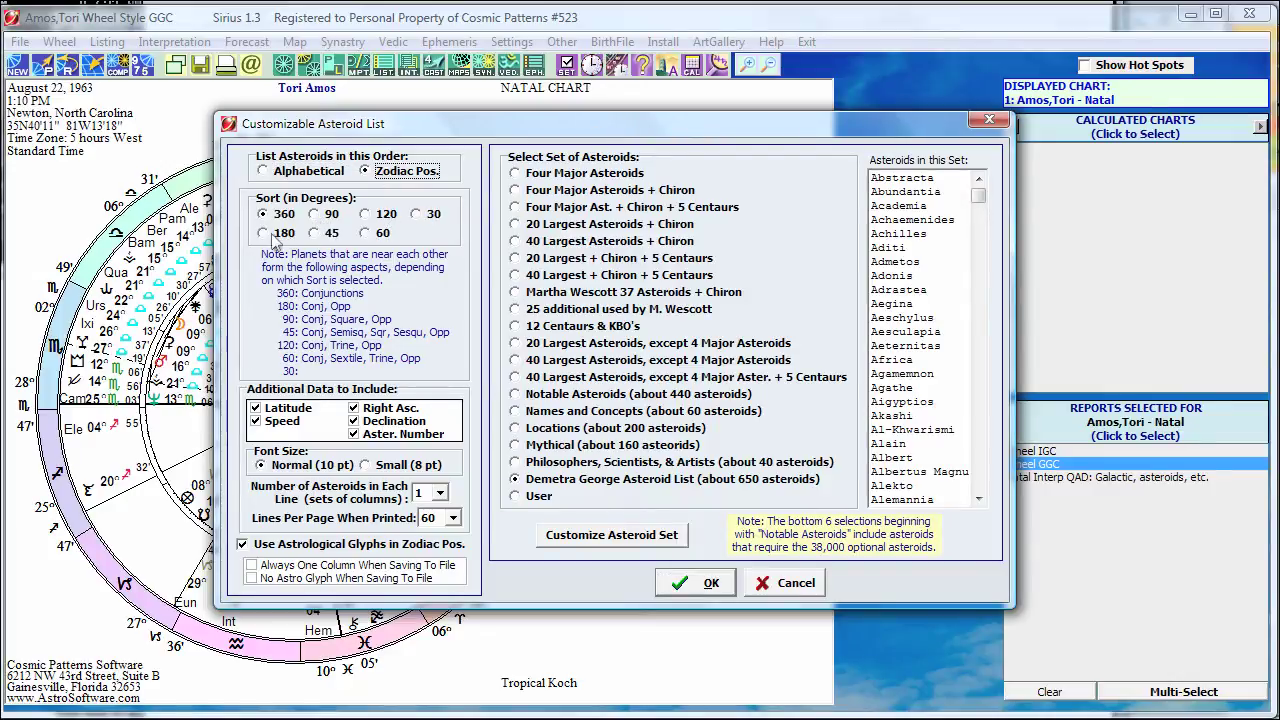
{"action": "left_click", "coordinate": [264, 234]}
{"action": "left_click", "coordinate": [693, 585]}
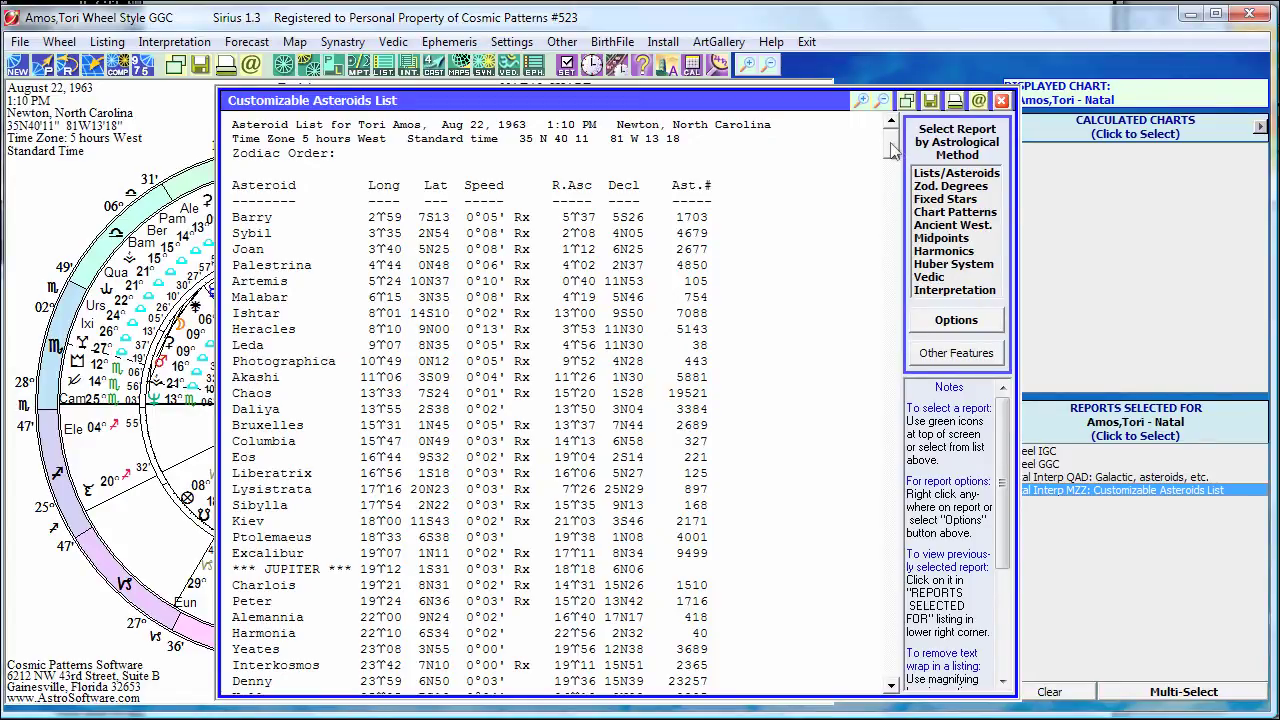
{"action": "scroll", "coordinate": [893, 148], "scroll_direction": "down", "scroll_amount": 7}
{"action": "scroll", "coordinate": [895, 145], "scroll_direction": "up", "scroll_amount": 6}
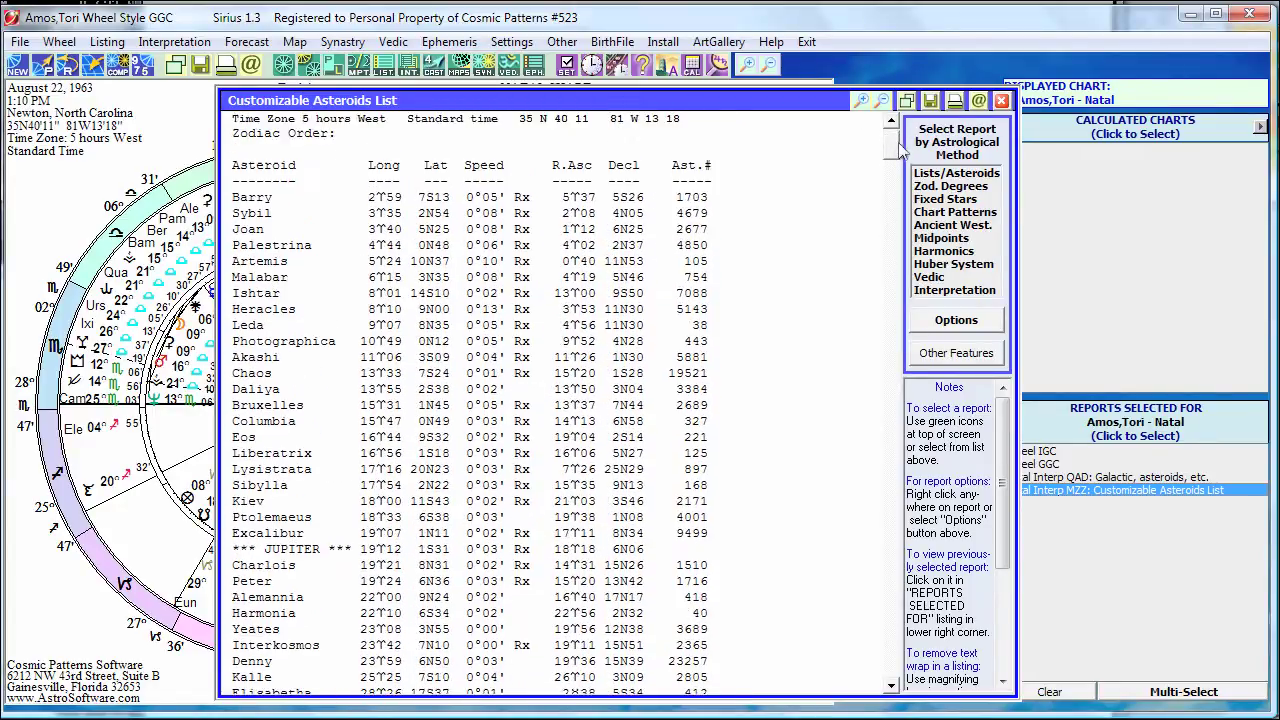
{"action": "scroll", "coordinate": [895, 145], "scroll_direction": "up", "scroll_amount": 1}
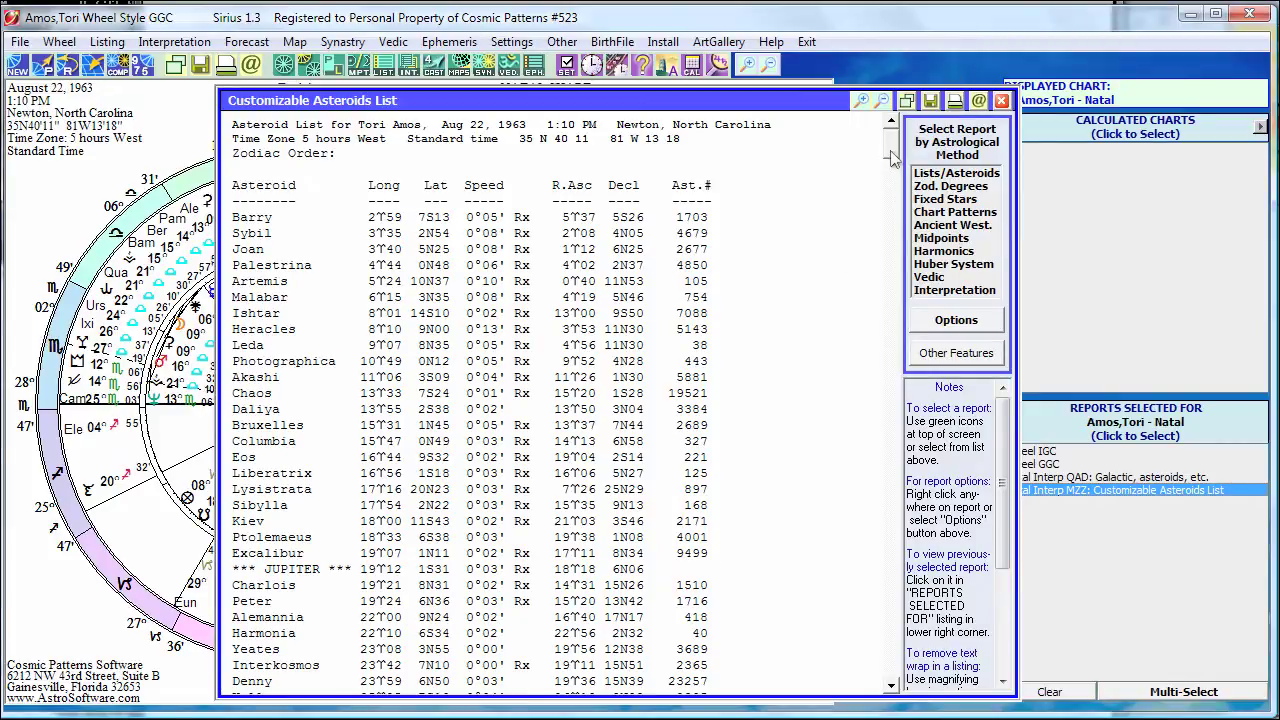
Examine the asteroids around the Moon in the list, and compare them with the early life section of the Wikipedia biography in the browser
{"action": "left_click_drag", "start_coordinate": [891, 152], "coordinate": [876, 192]}
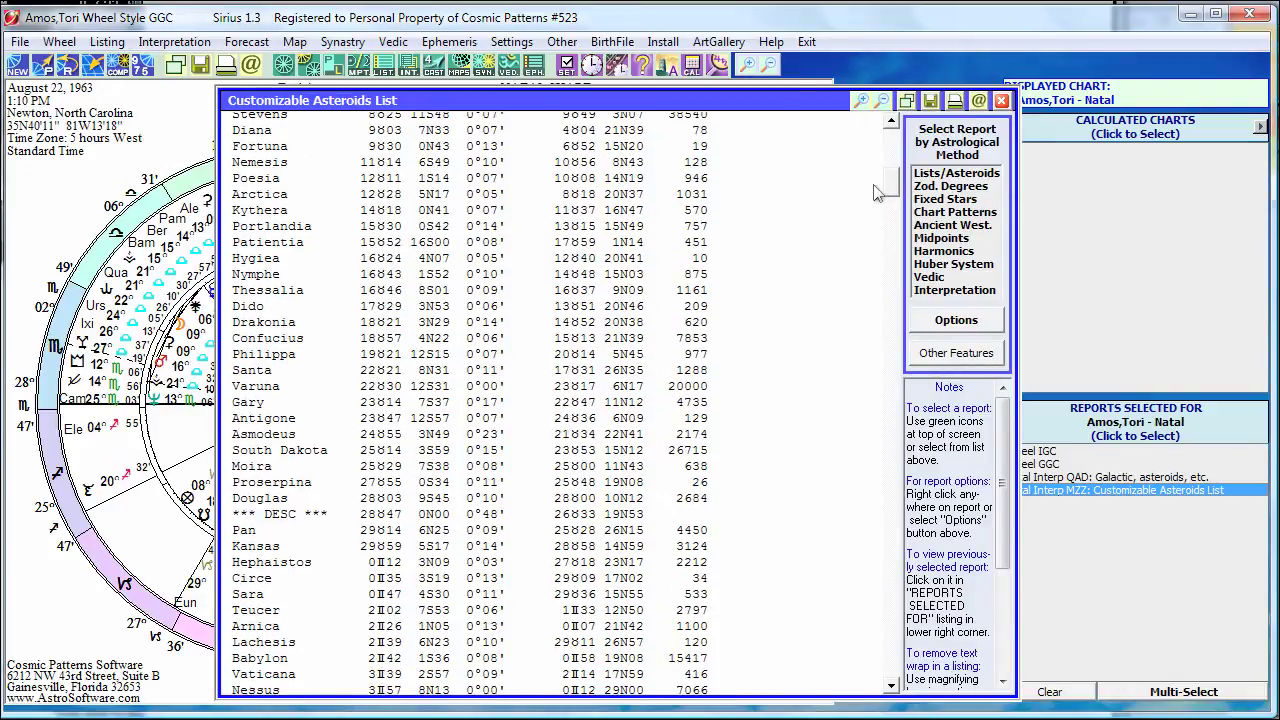
{"action": "left_click_drag", "start_coordinate": [874, 192], "coordinate": [868, 451]}
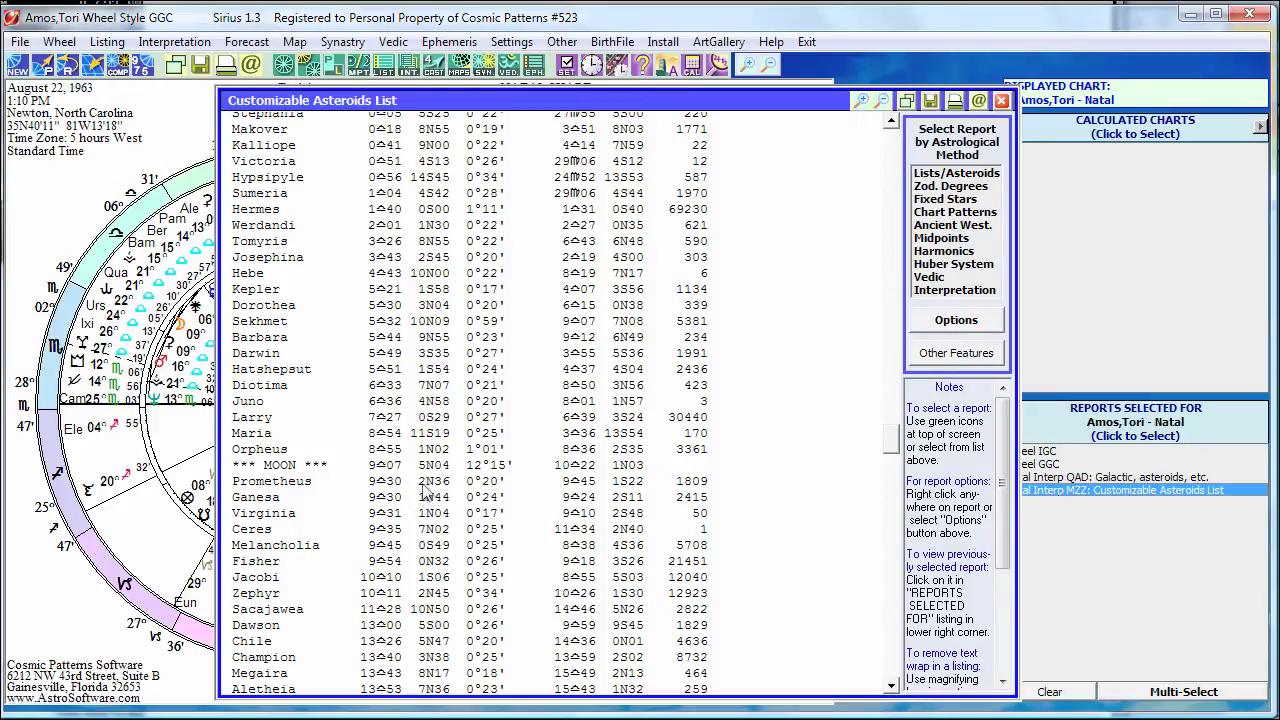
{"action": "left_click", "coordinate": [218, 712]}
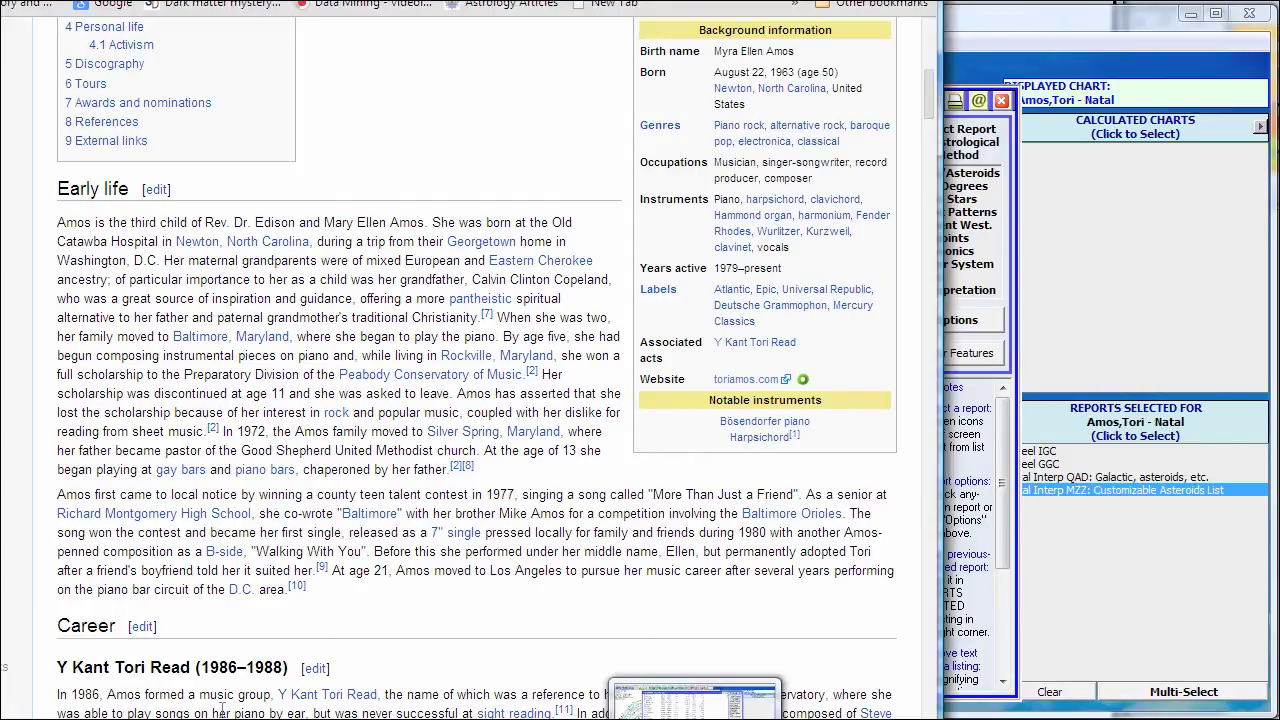
{"action": "left_click", "coordinate": [530, 710]}
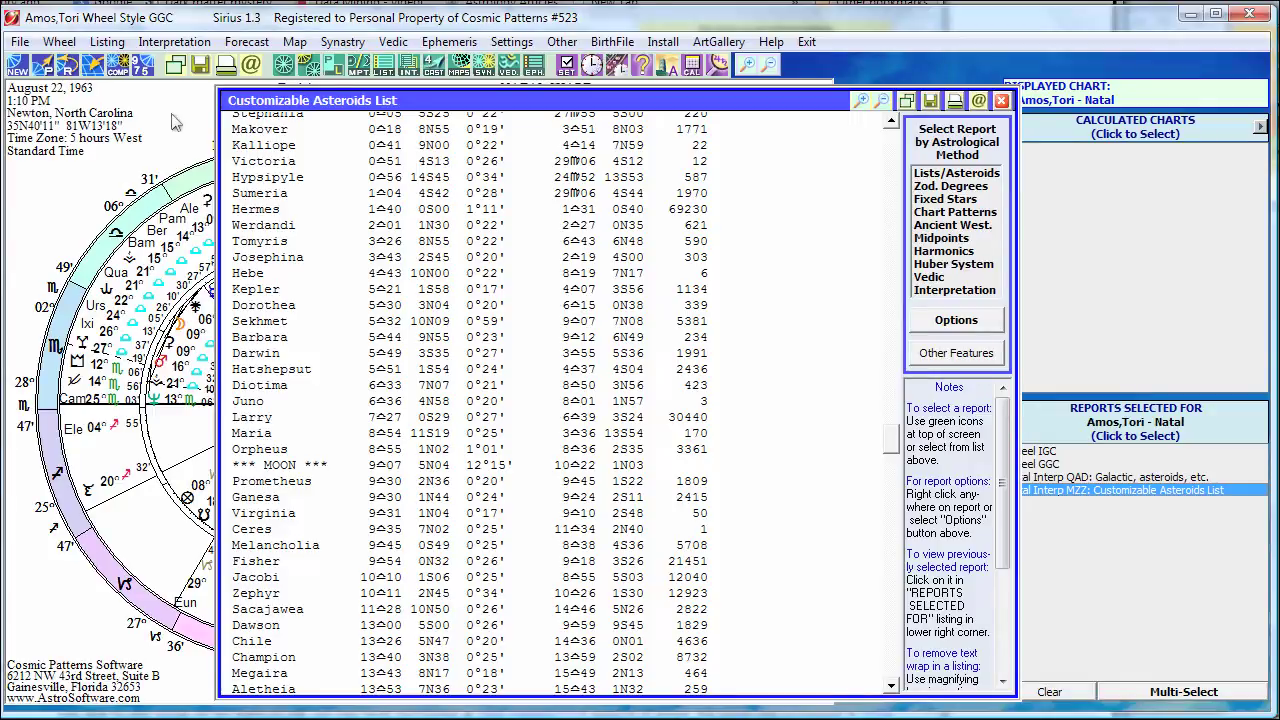
Close the customizable asteroids list in Sirius and generate the English Asteroids Report from the Galactic, asteroids, etc. natal interpretations
{"action": "left_click", "coordinate": [1003, 101]}
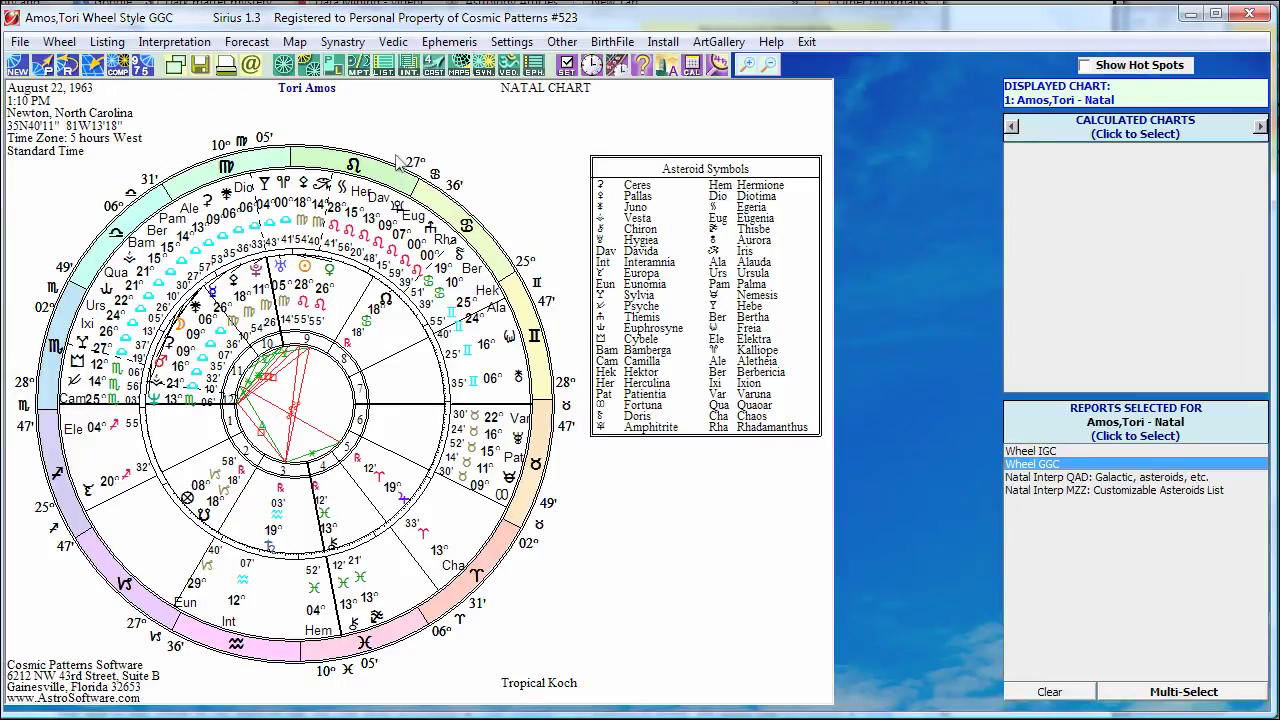
{"action": "left_click", "coordinate": [409, 66]}
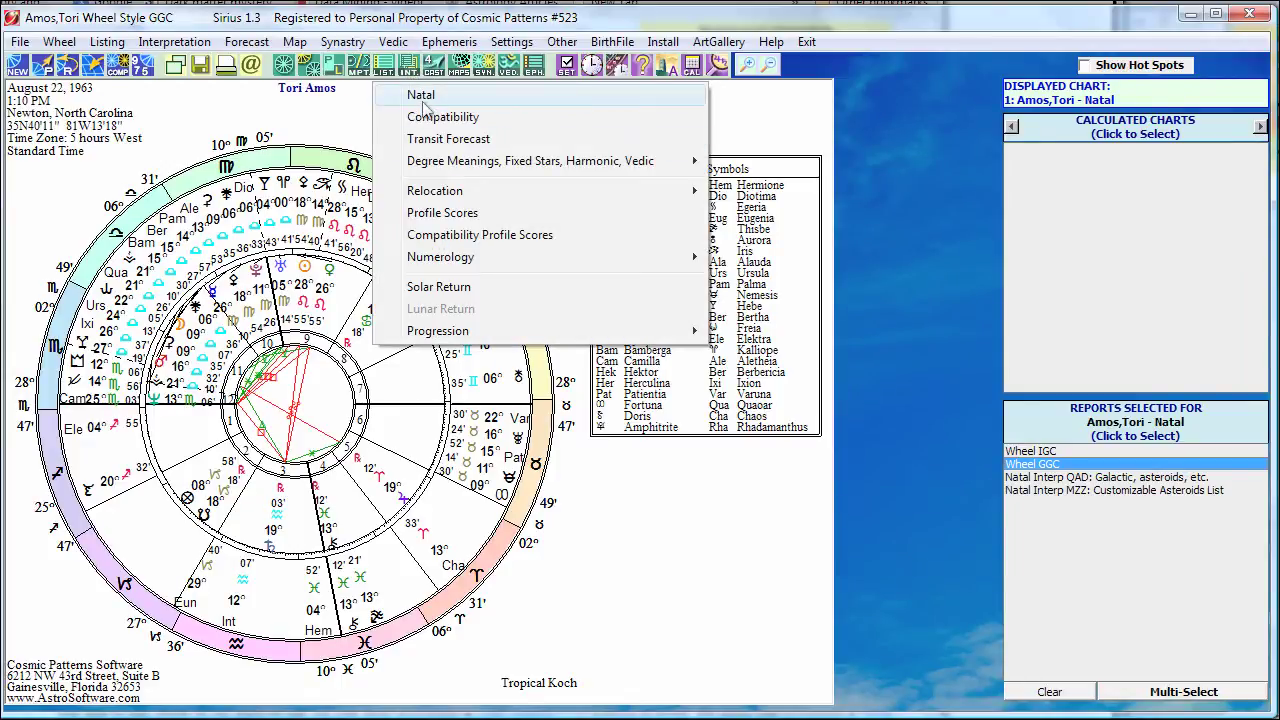
{"action": "left_click", "coordinate": [421, 100]}
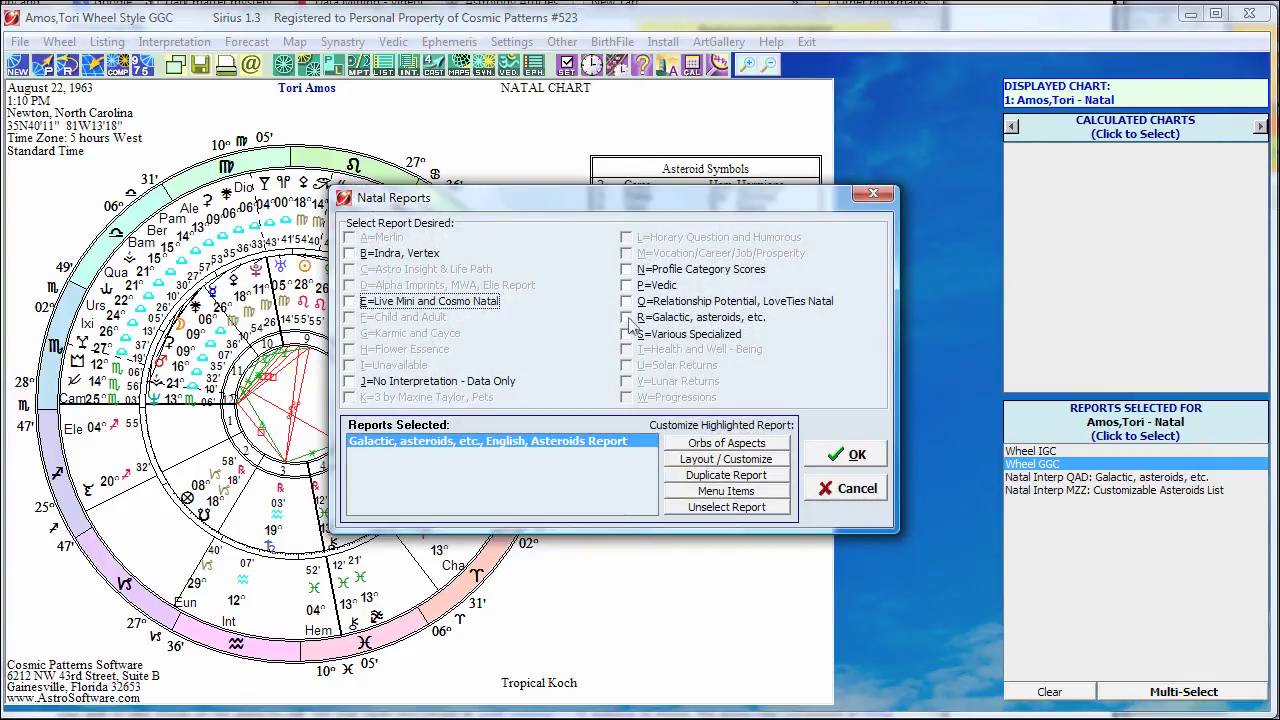
{"action": "left_click", "coordinate": [628, 318]}
{"action": "mouse_move", "coordinate": [694, 337]}
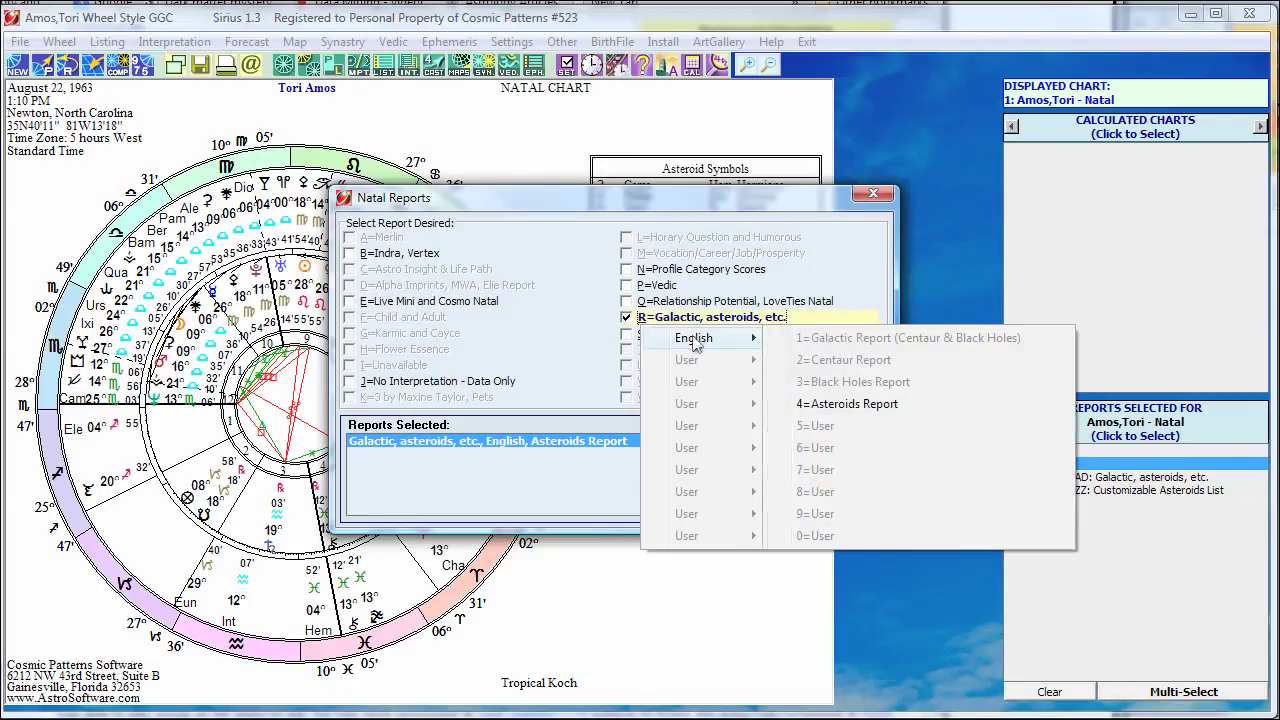
{"action": "left_click", "coordinate": [845, 405]}
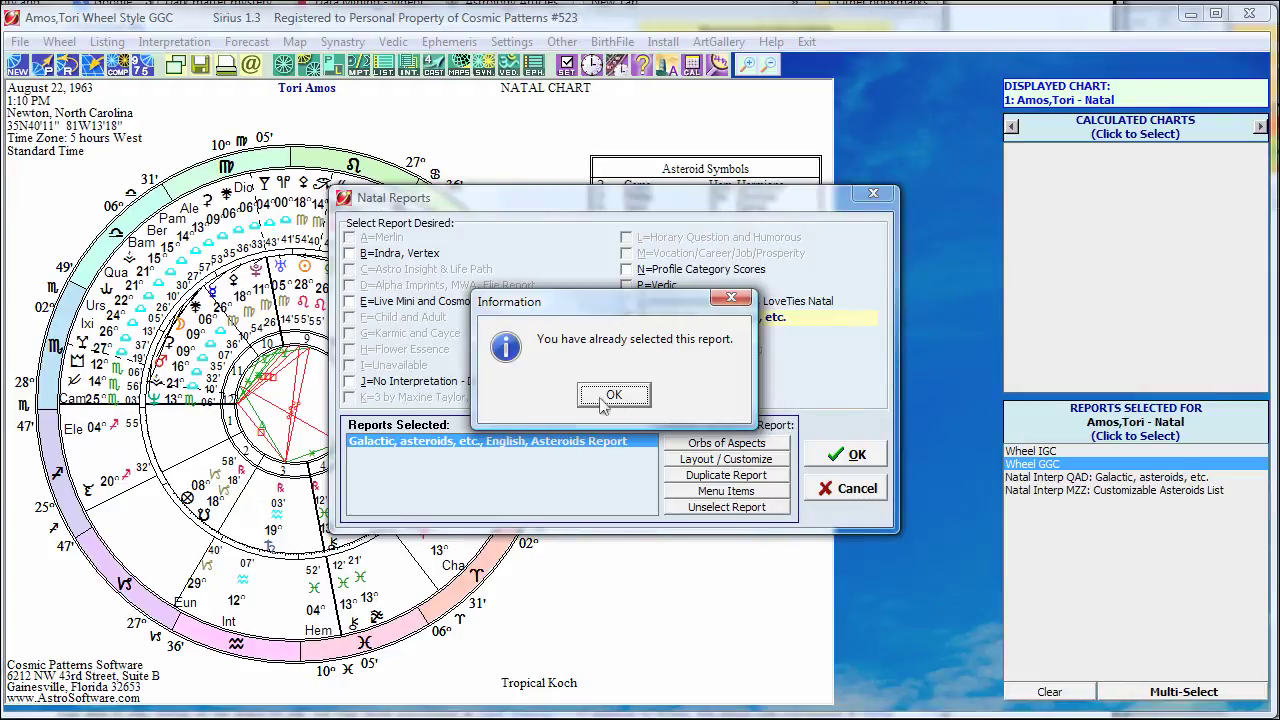
{"action": "left_click", "coordinate": [606, 398]}
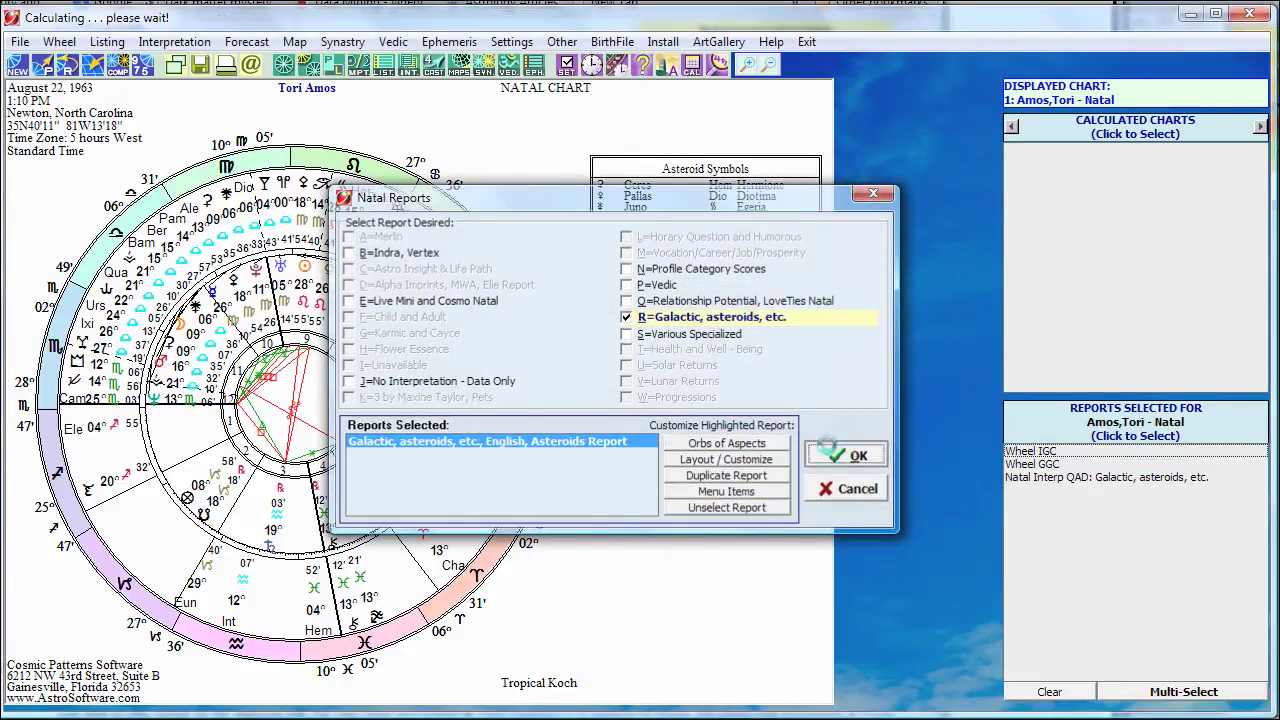
{"action": "left_click", "coordinate": [836, 459]}
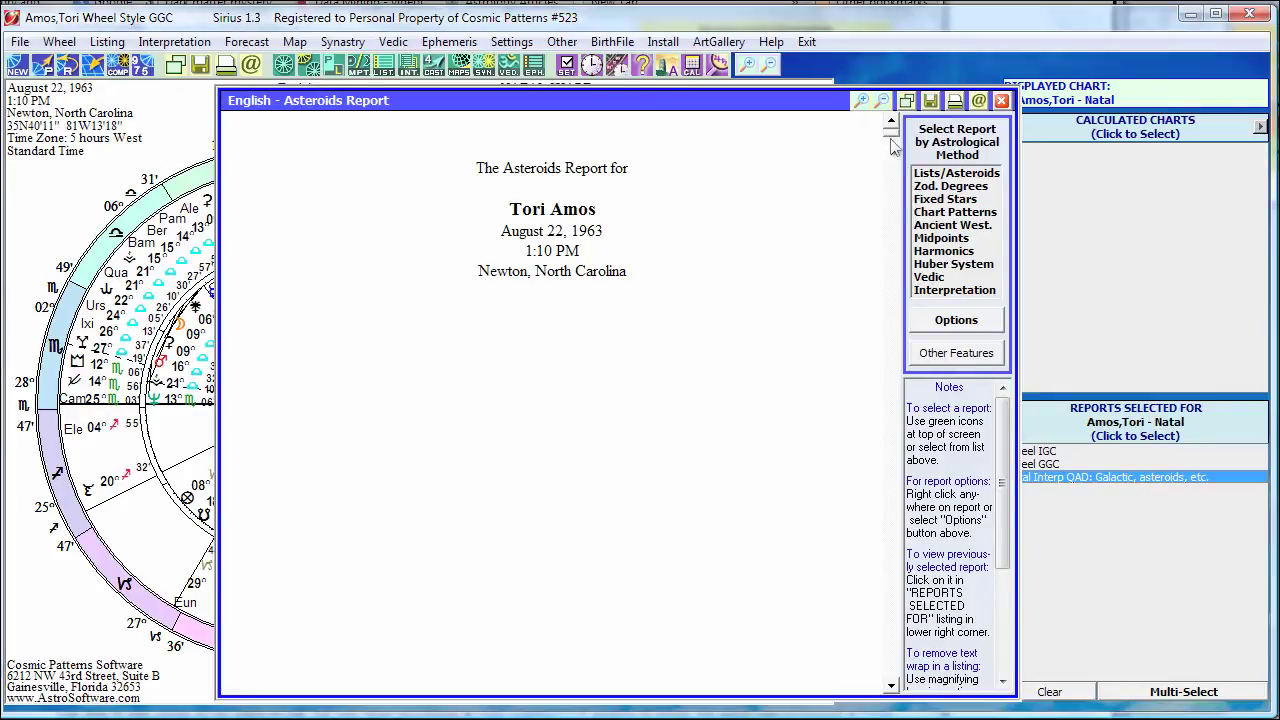
Read through the Asteroids Report's introduction, planet positions and the interpretations of asteroids conjunct the Sun
{"action": "scroll", "coordinate": [890, 146], "scroll_direction": "down", "scroll_amount": 10}
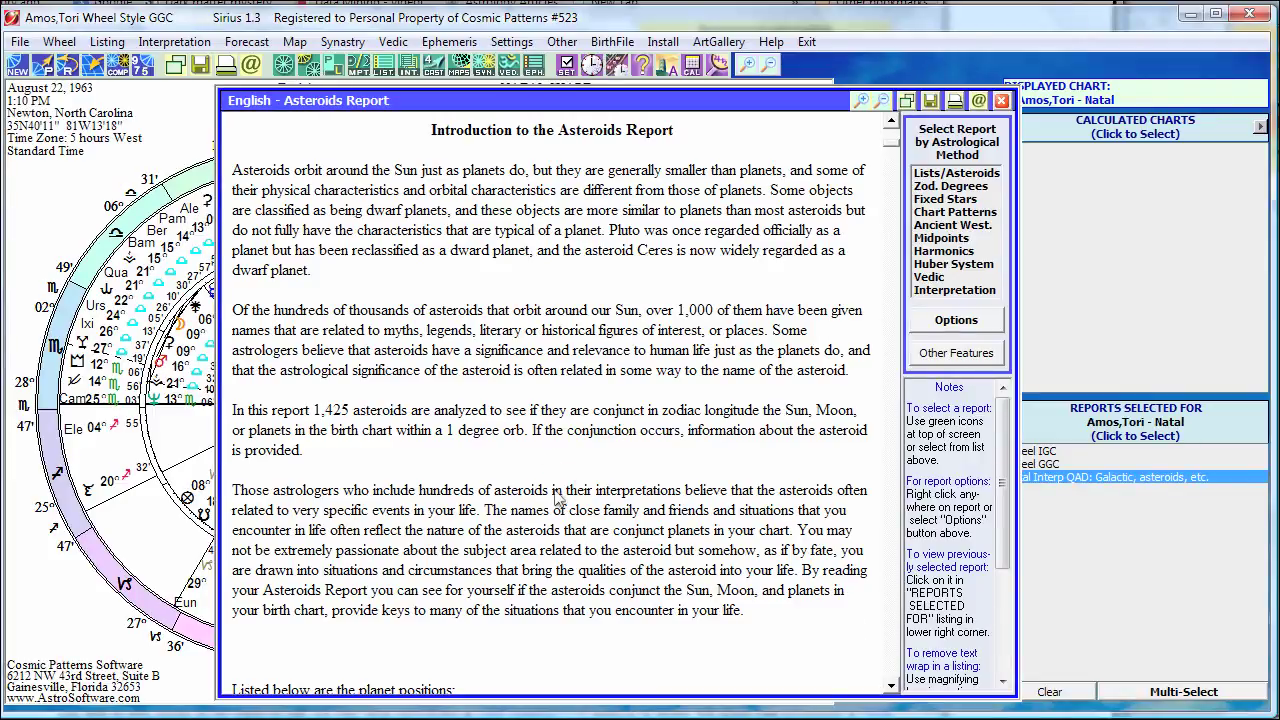
{"action": "scroll", "coordinate": [558, 497], "scroll_direction": "down", "scroll_amount": 9}
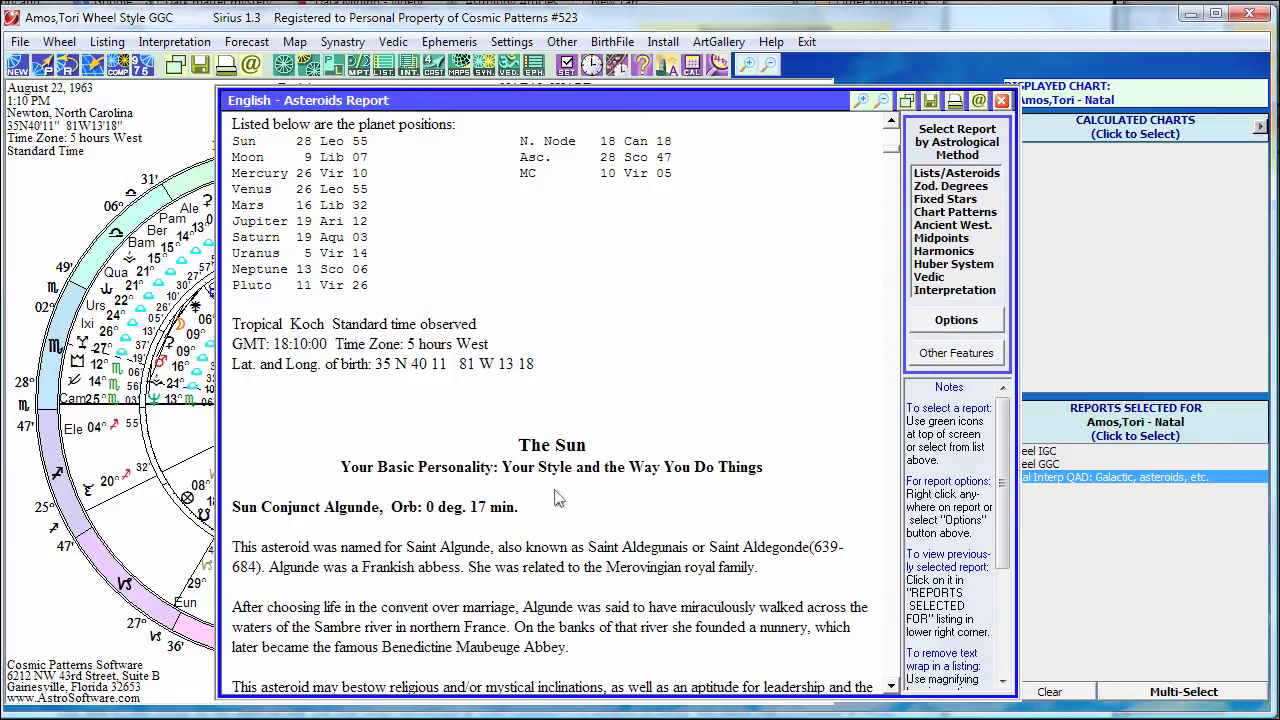
{"action": "scroll", "coordinate": [558, 497], "scroll_direction": "down", "scroll_amount": 9}
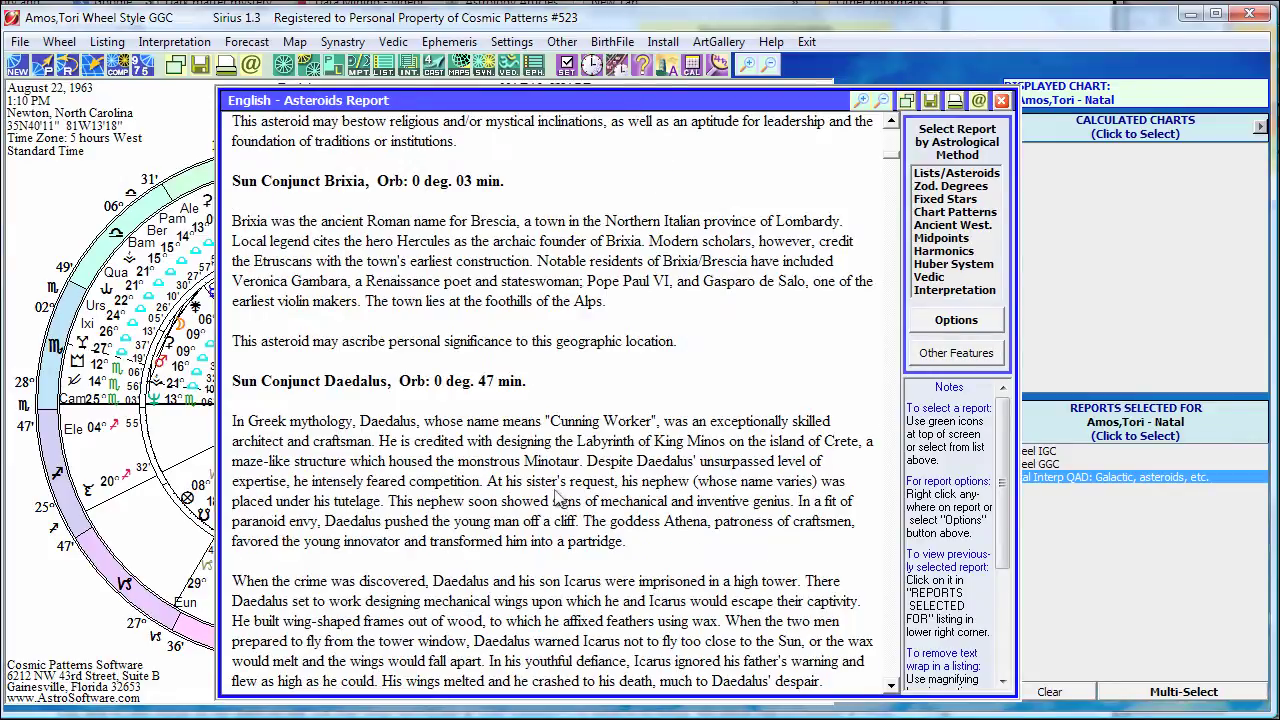
{"action": "scroll", "coordinate": [558, 497], "scroll_direction": "down", "scroll_amount": 9}
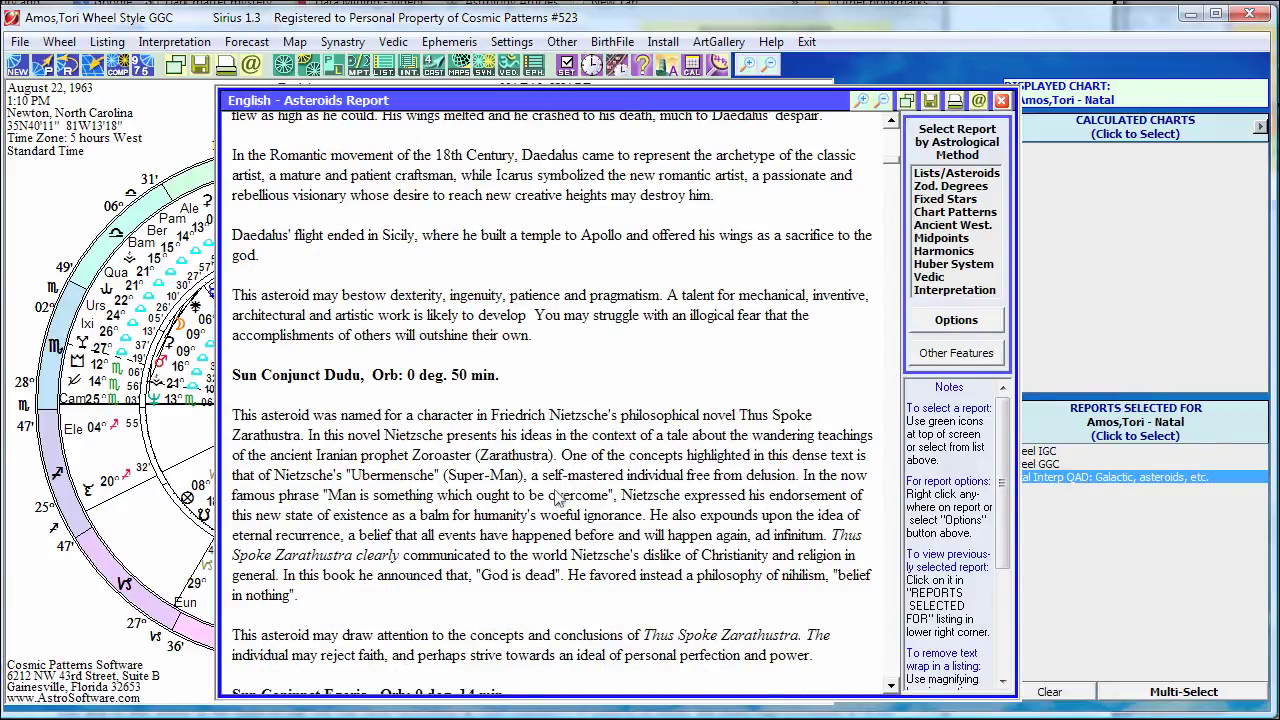
{"action": "scroll", "coordinate": [558, 499], "scroll_direction": "down", "scroll_amount": 9}
{"action": "scroll", "coordinate": [558, 497], "scroll_direction": "down", "scroll_amount": 9}
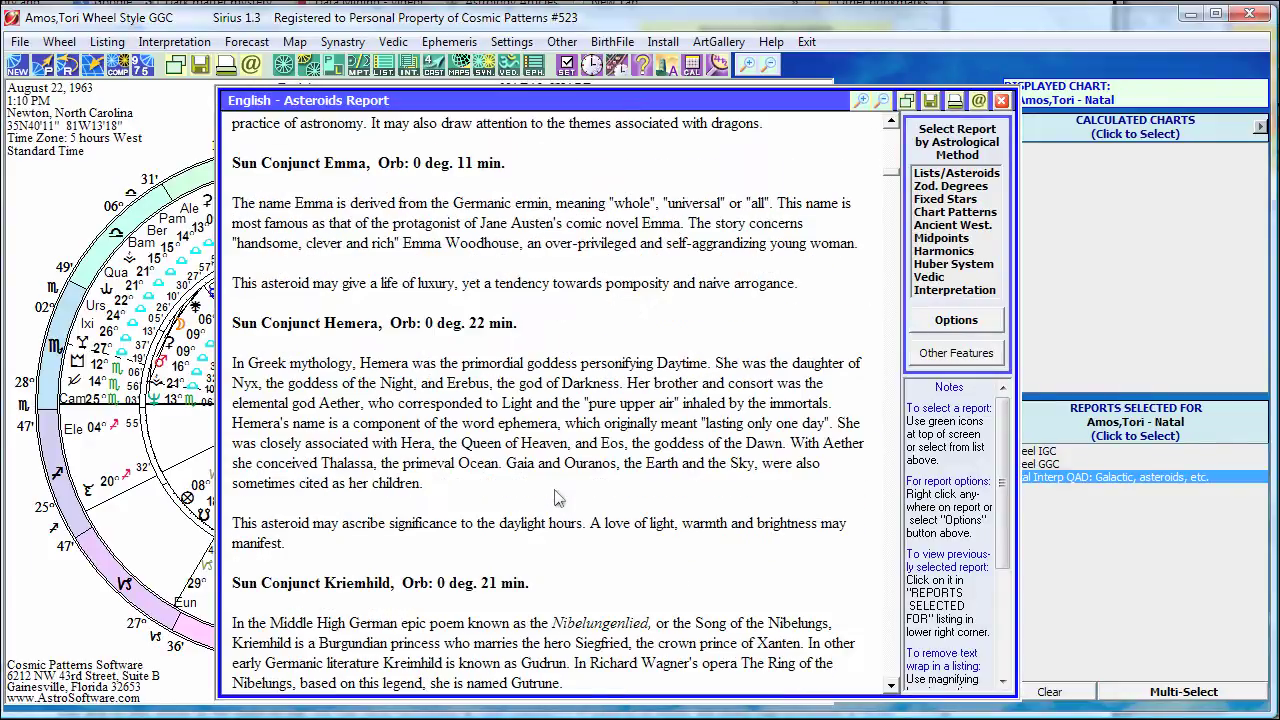
{"action": "scroll", "coordinate": [558, 497], "scroll_direction": "down", "scroll_amount": 9}
{"action": "scroll", "coordinate": [558, 497], "scroll_direction": "down", "scroll_amount": 9}
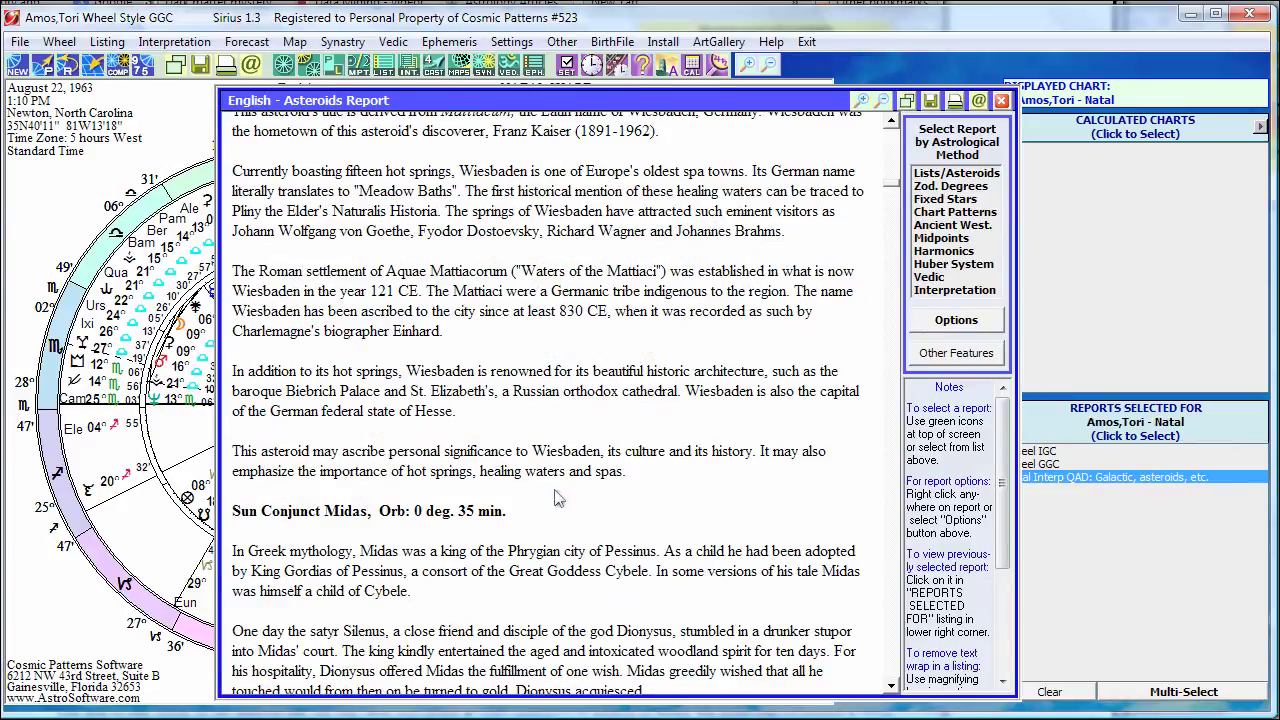
{"action": "scroll", "coordinate": [558, 499], "scroll_direction": "down", "scroll_amount": 9}
{"action": "scroll", "coordinate": [558, 499], "scroll_direction": "down", "scroll_amount": 9}
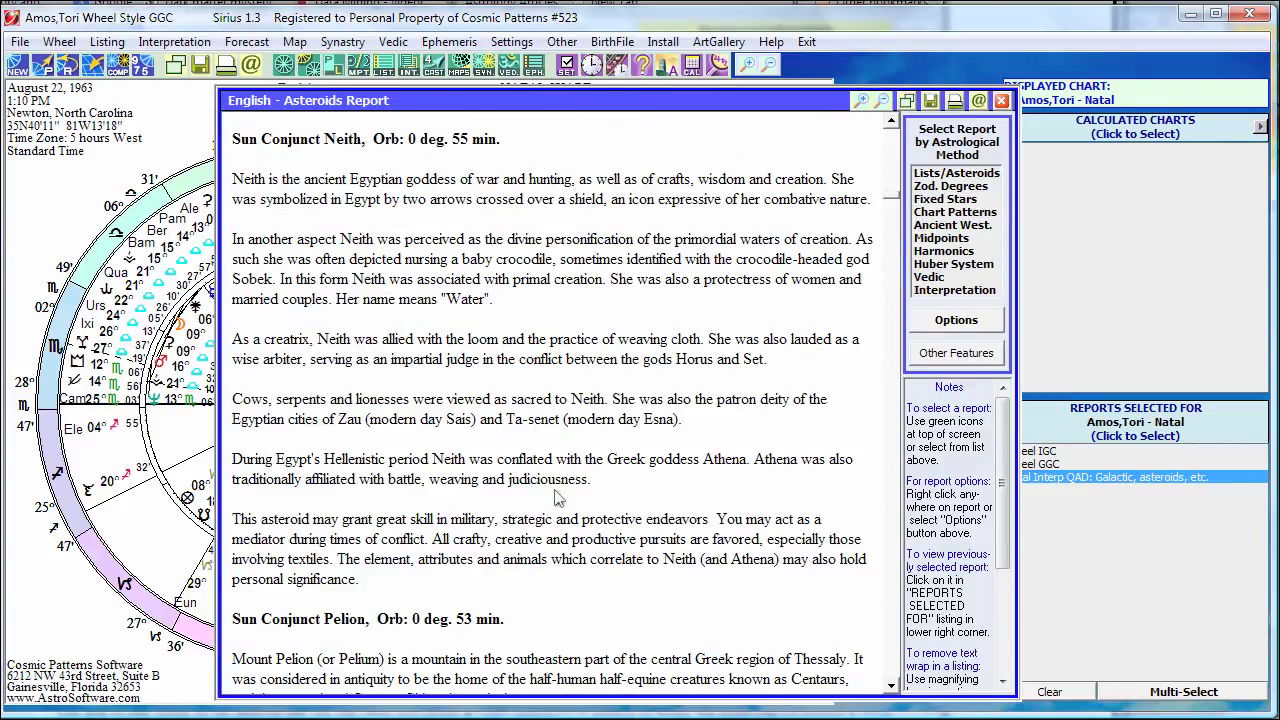
{"action": "scroll", "coordinate": [558, 499], "scroll_direction": "down", "scroll_amount": 9}
{"action": "scroll", "coordinate": [558, 497], "scroll_direction": "down", "scroll_amount": 9}
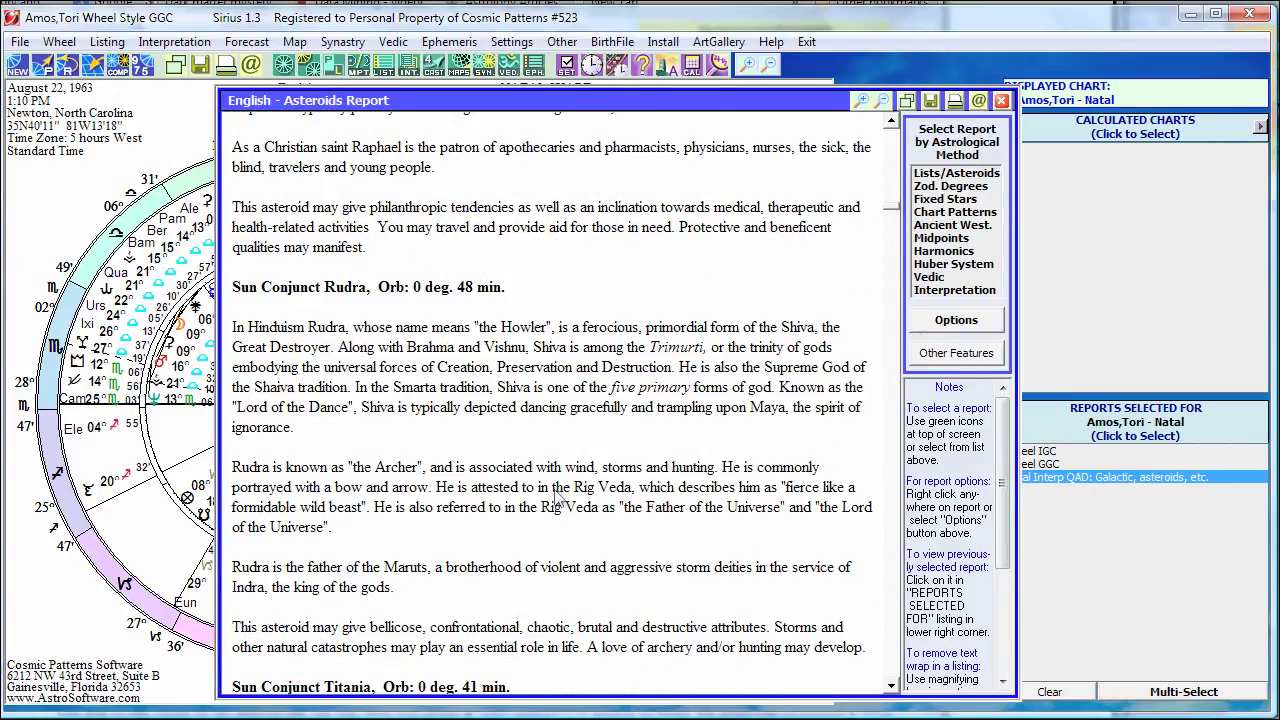
{"action": "scroll", "coordinate": [558, 497], "scroll_direction": "down", "scroll_amount": 9}
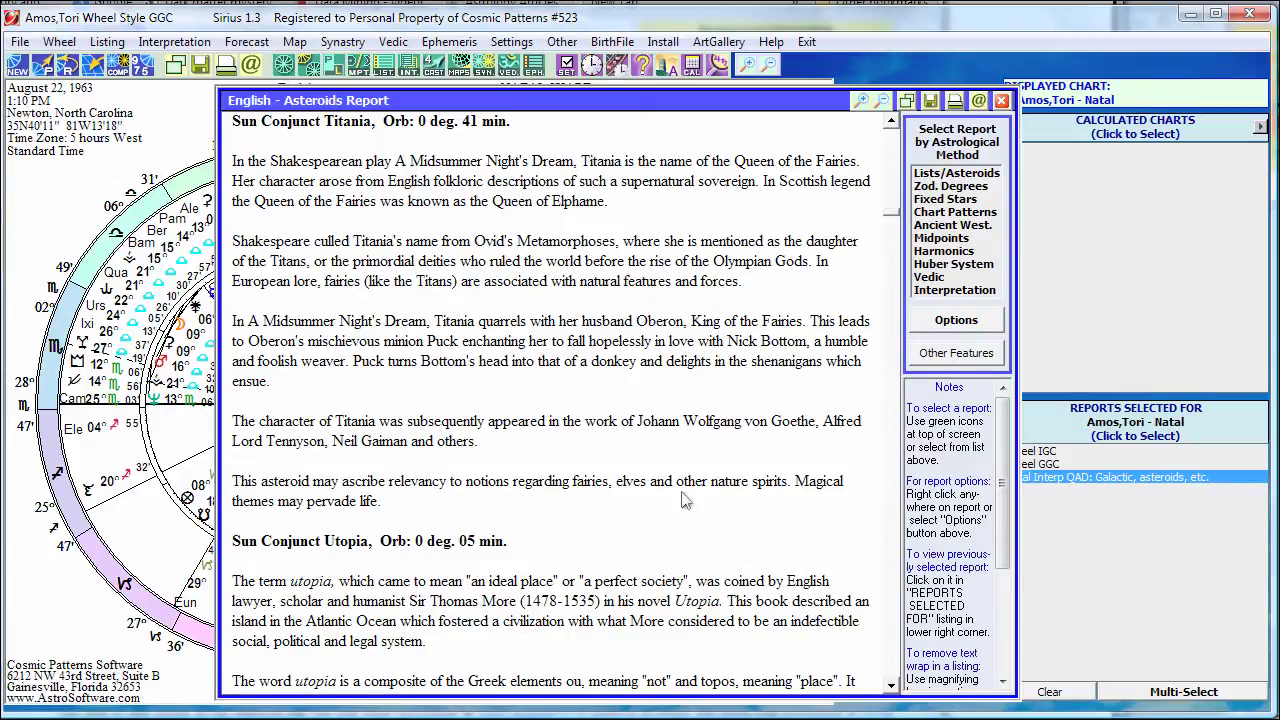
{"action": "scroll", "coordinate": [686, 500], "scroll_direction": "down", "scroll_amount": 9}
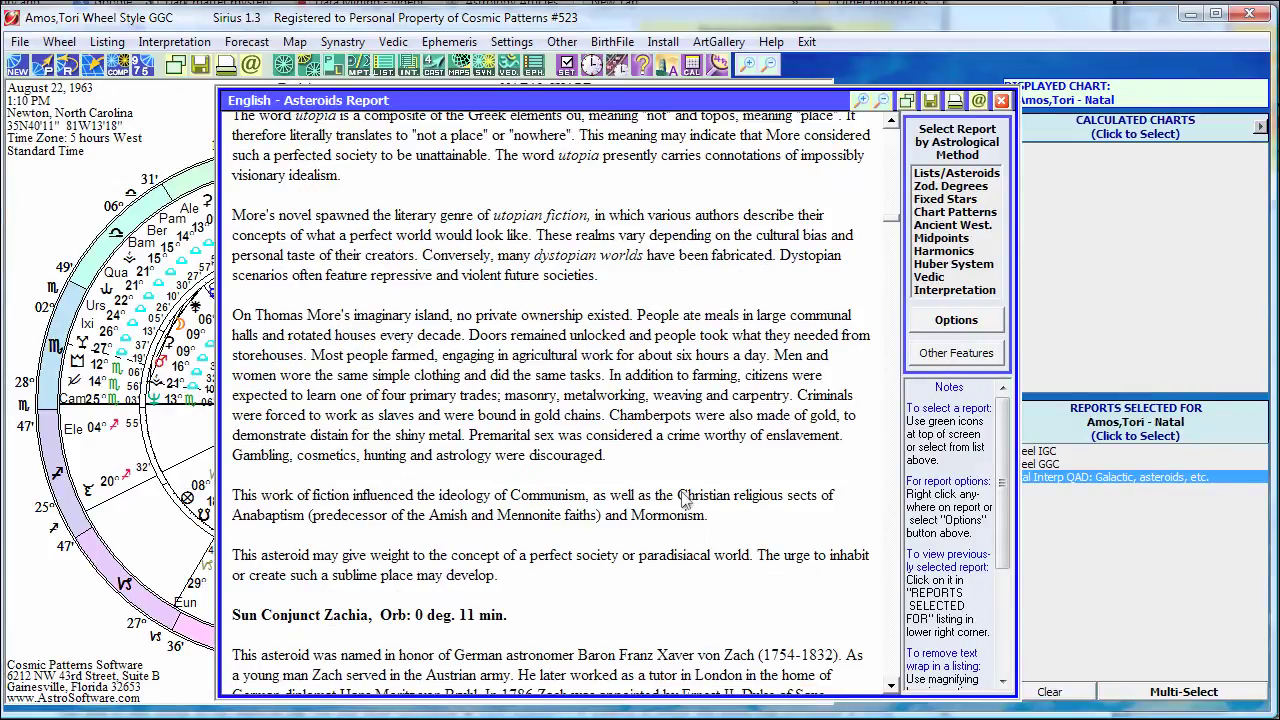
{"action": "scroll", "coordinate": [686, 500], "scroll_direction": "down", "scroll_amount": 9}
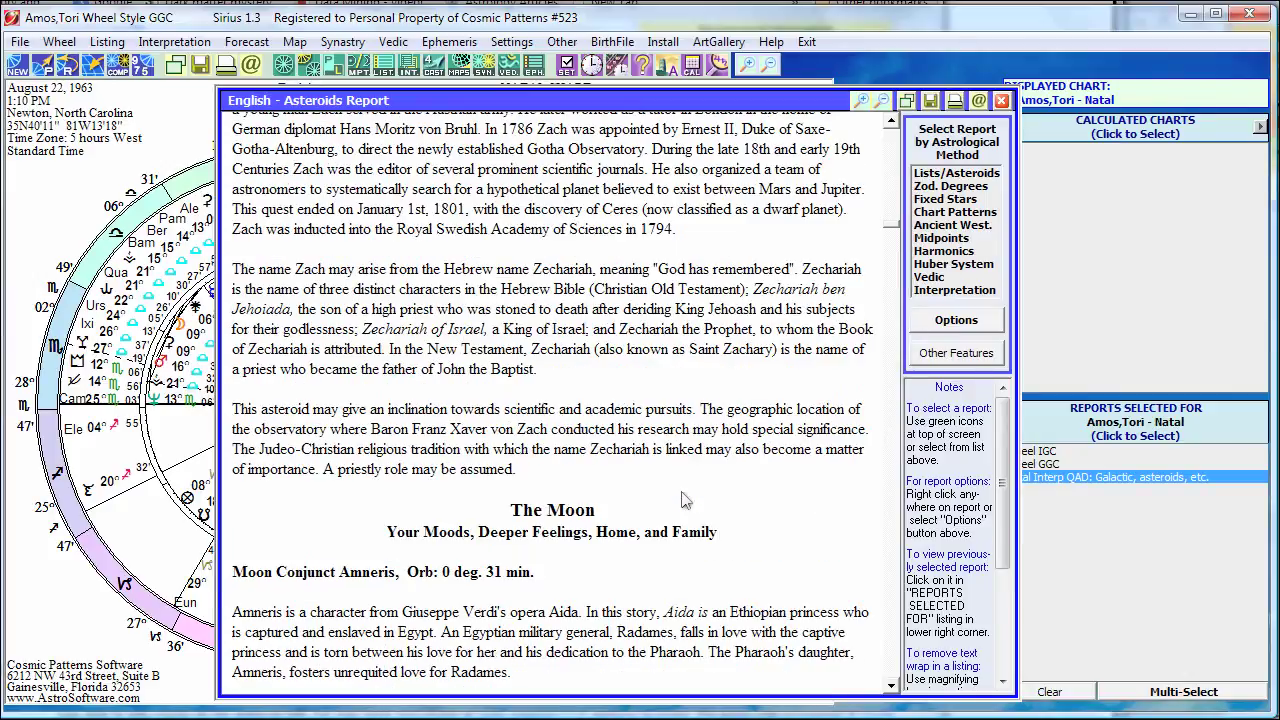
Examine the Moon section of the Asteroids Report, reading the conjunction interpretations as far as Orpheus
{"action": "scroll", "coordinate": [686, 500], "scroll_direction": "down", "scroll_amount": 9}
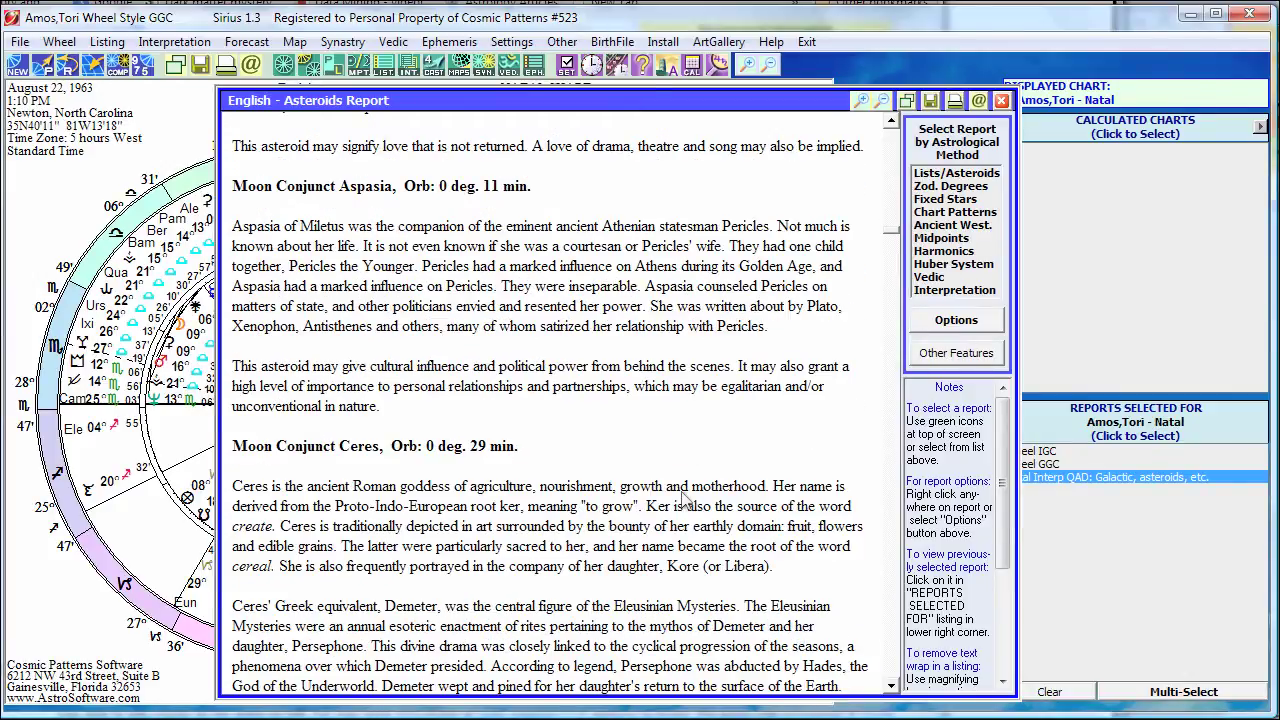
{"action": "scroll", "coordinate": [686, 500], "scroll_direction": "down", "scroll_amount": 9}
{"action": "scroll", "coordinate": [686, 500], "scroll_direction": "down", "scroll_amount": 9}
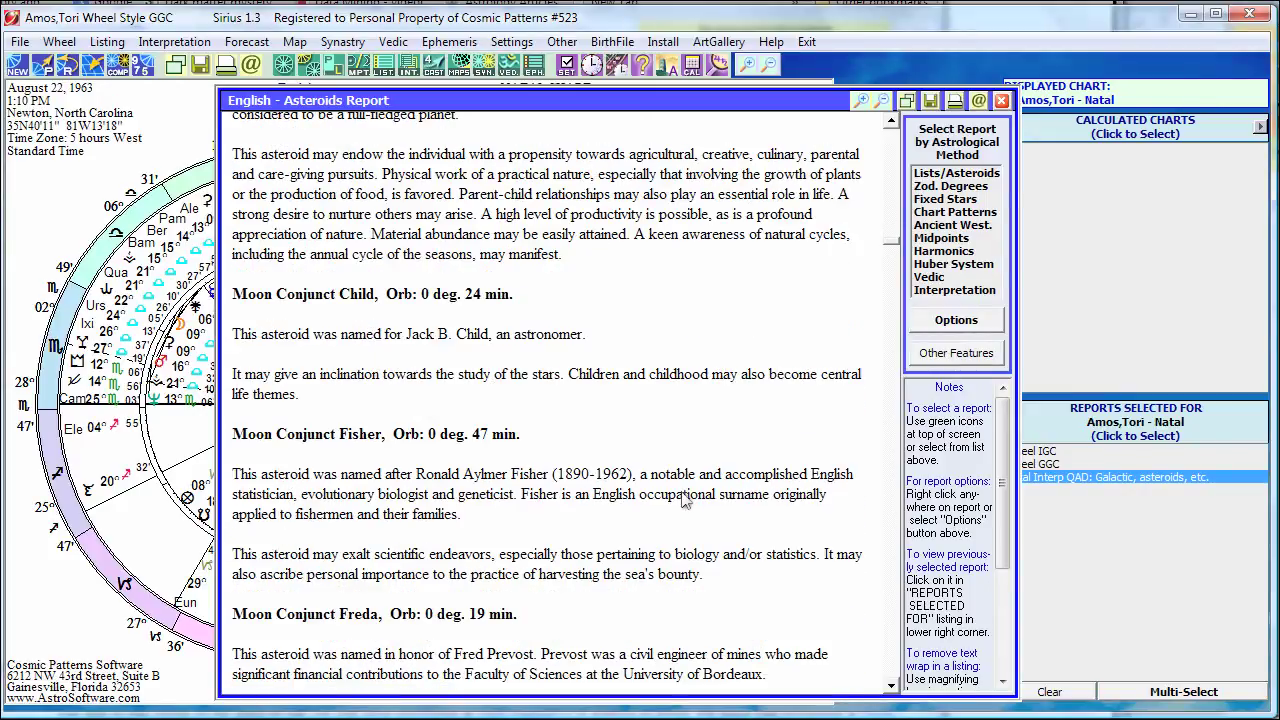
{"action": "scroll", "coordinate": [686, 500], "scroll_direction": "down", "scroll_amount": 9}
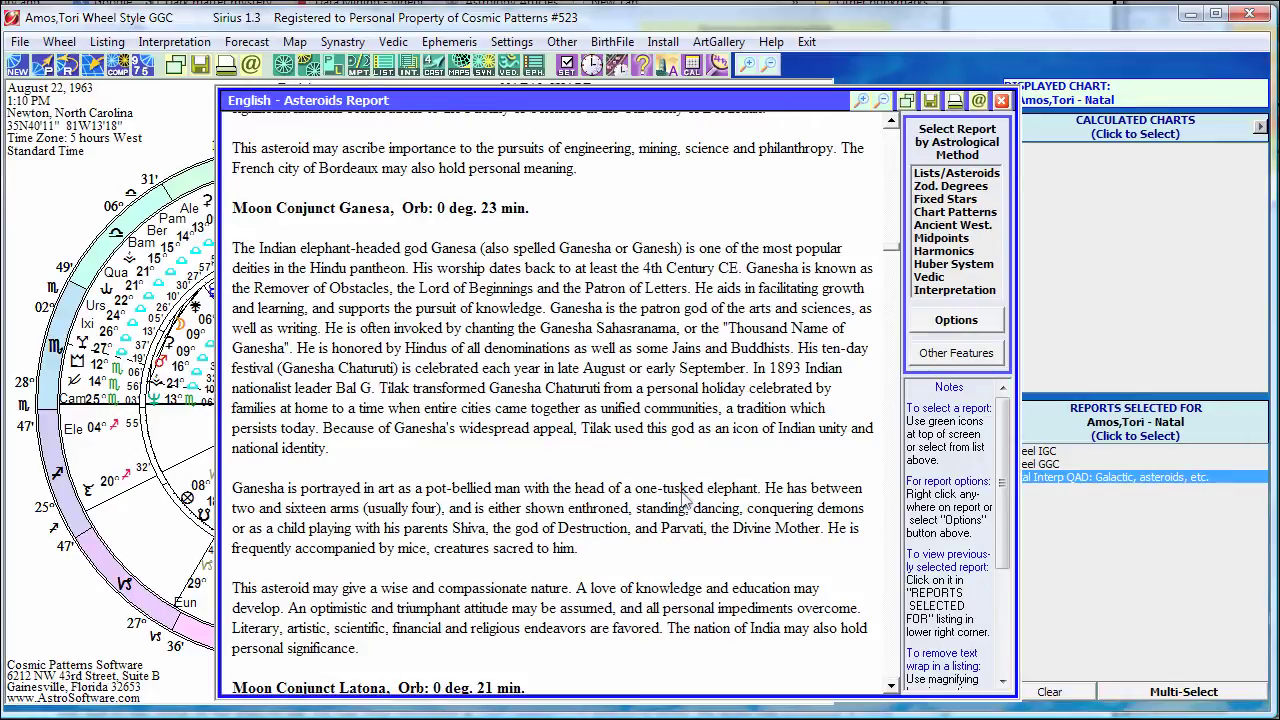
{"action": "scroll", "coordinate": [686, 500], "scroll_direction": "down", "scroll_amount": 9}
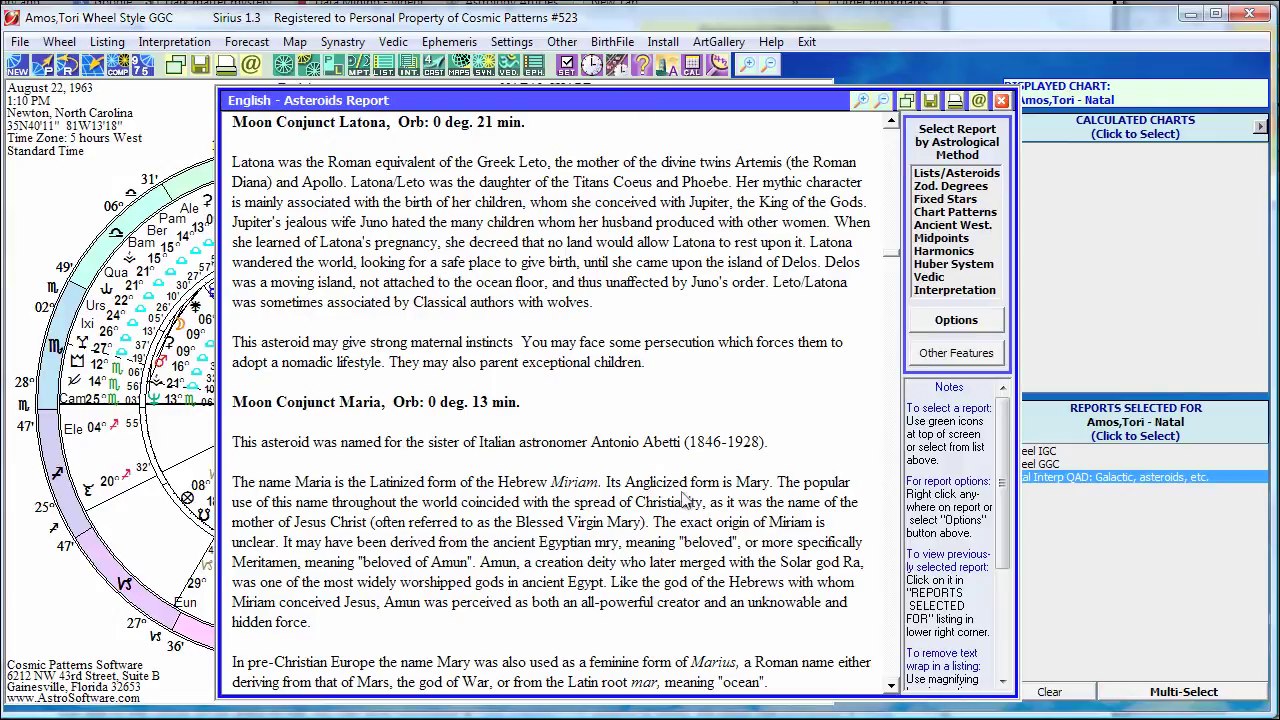
{"action": "scroll", "coordinate": [686, 500], "scroll_direction": "down", "scroll_amount": 9}
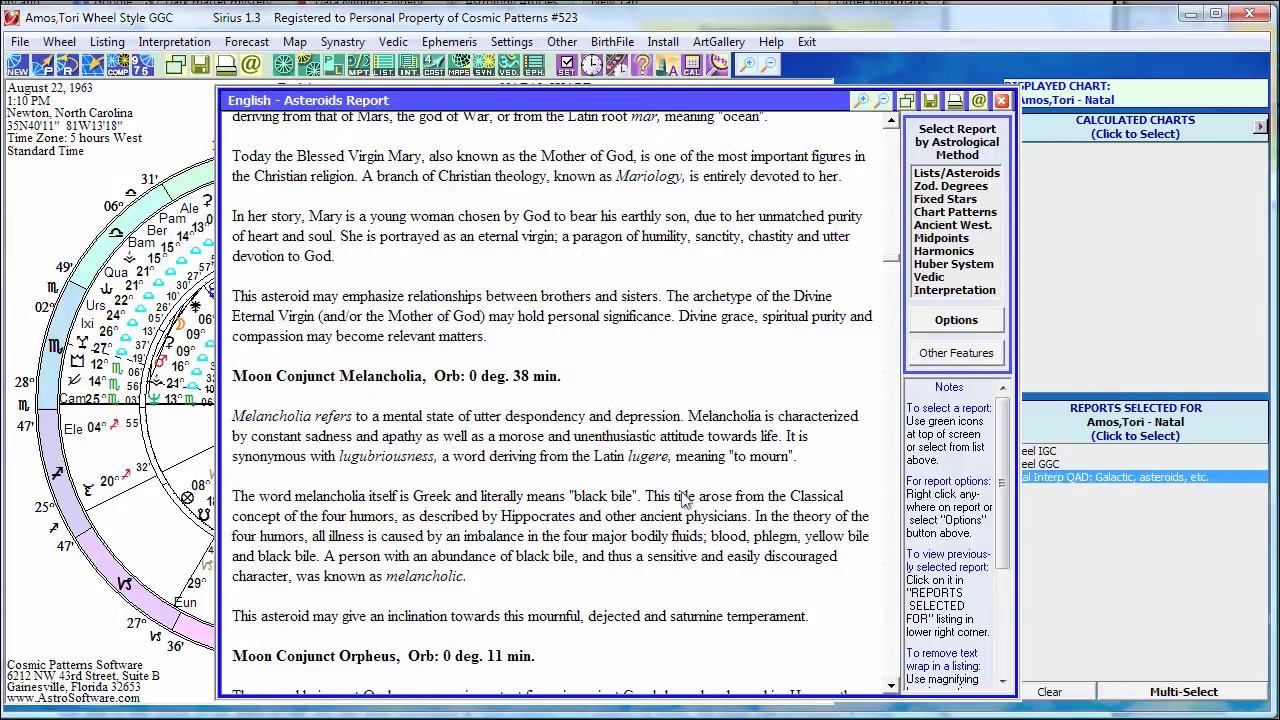
{"action": "scroll", "coordinate": [686, 500], "scroll_direction": "down", "scroll_amount": 6}
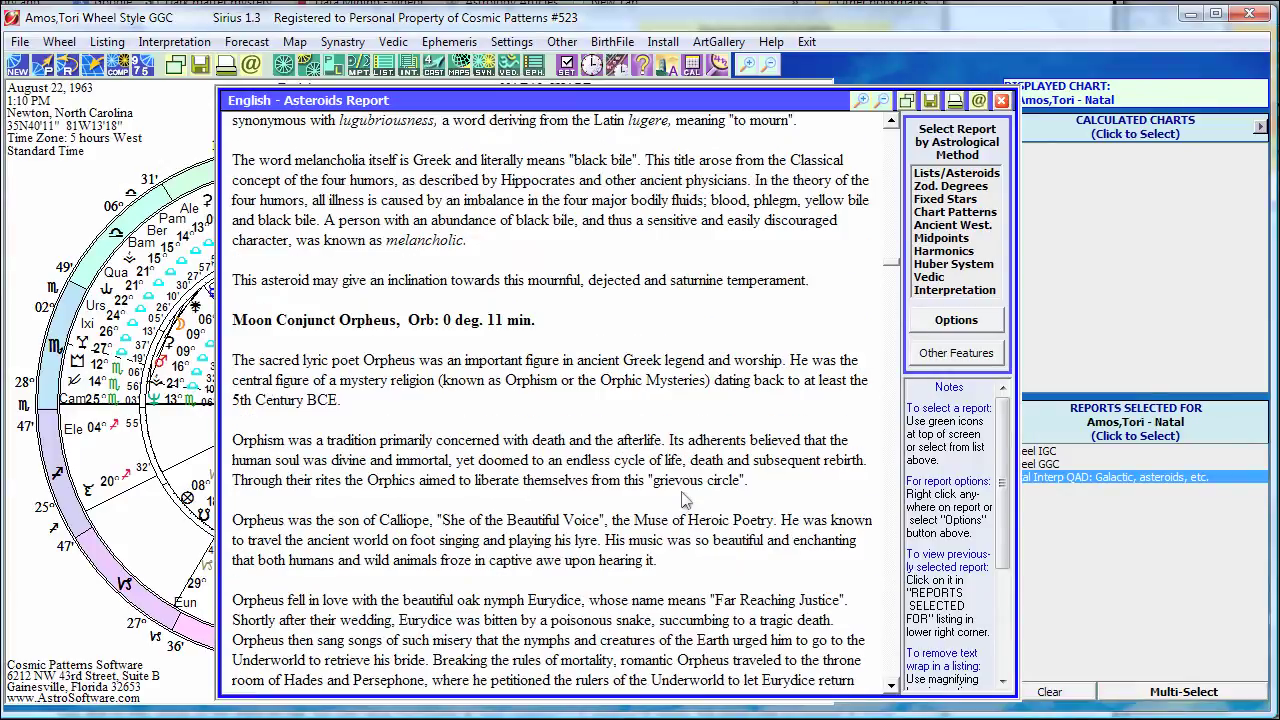
{"action": "scroll", "coordinate": [686, 500], "scroll_direction": "down", "scroll_amount": 2}
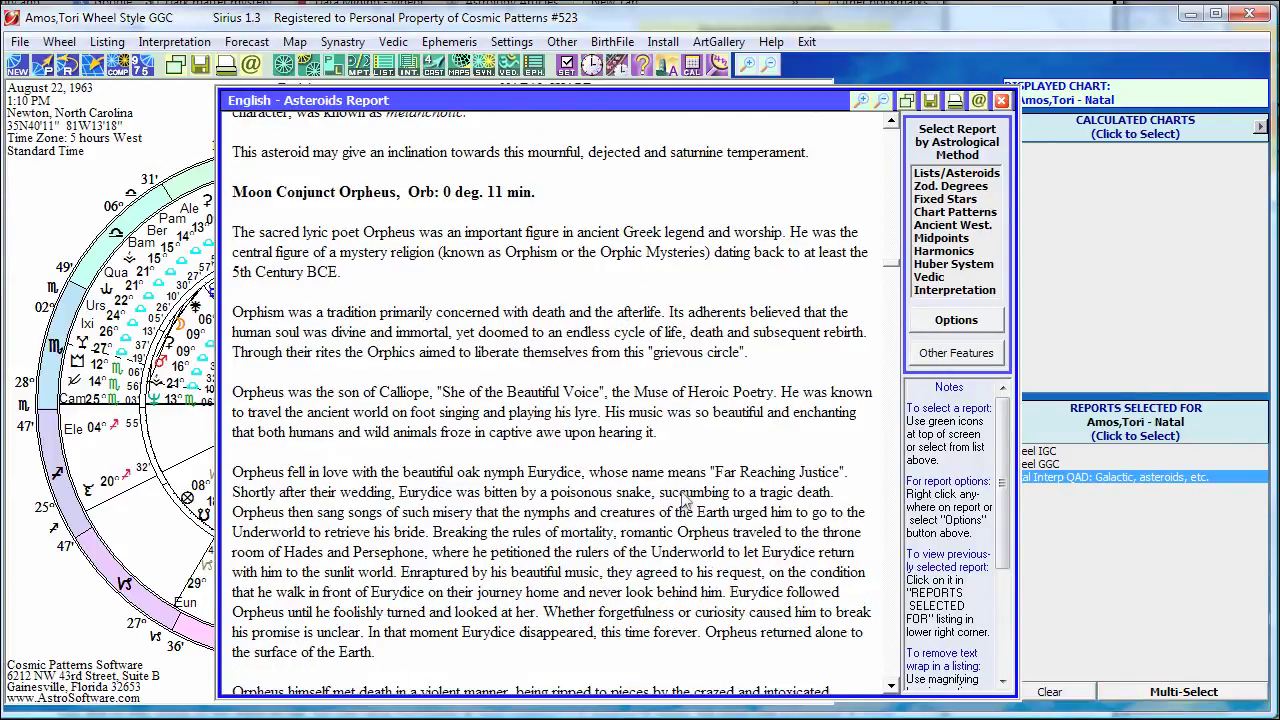
{"action": "scroll", "coordinate": [686, 502], "scroll_direction": "down", "scroll_amount": 1}
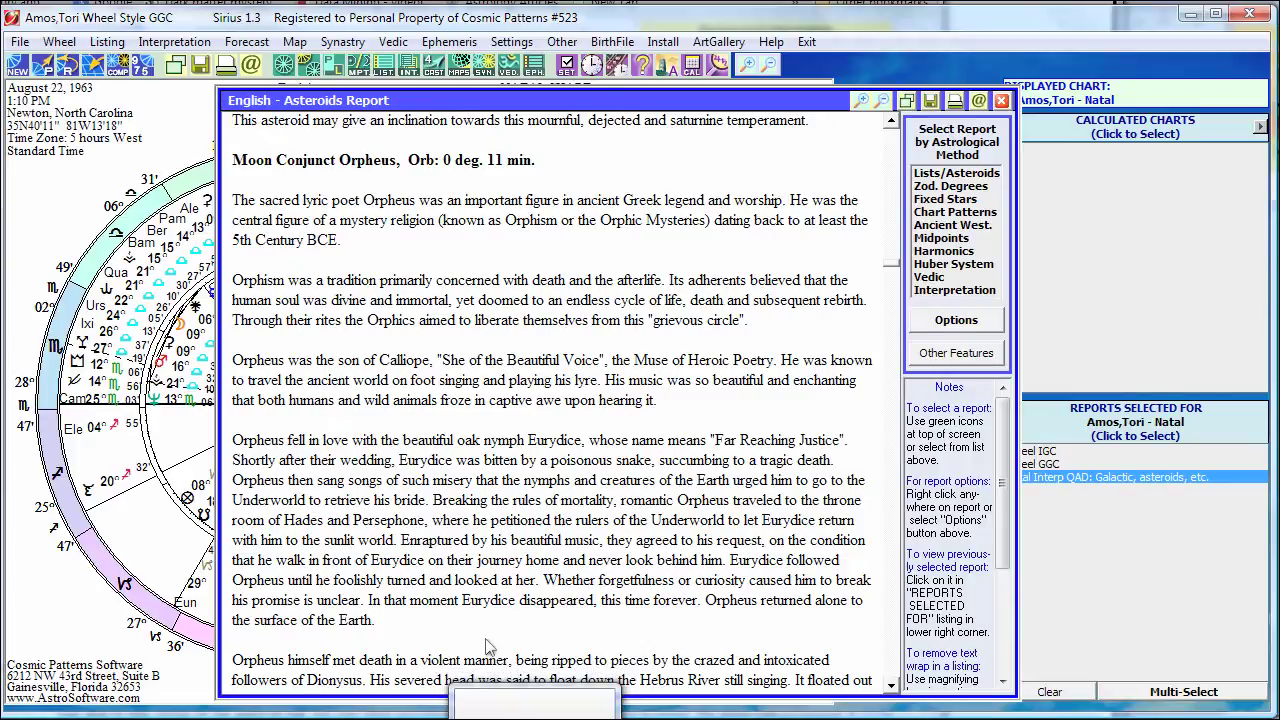
Return to the natal wheel, start a Time Line Format forecast, and open the planet and aspect customization for Transit-to-Natal
{"action": "key", "text": "alt+Tab"}
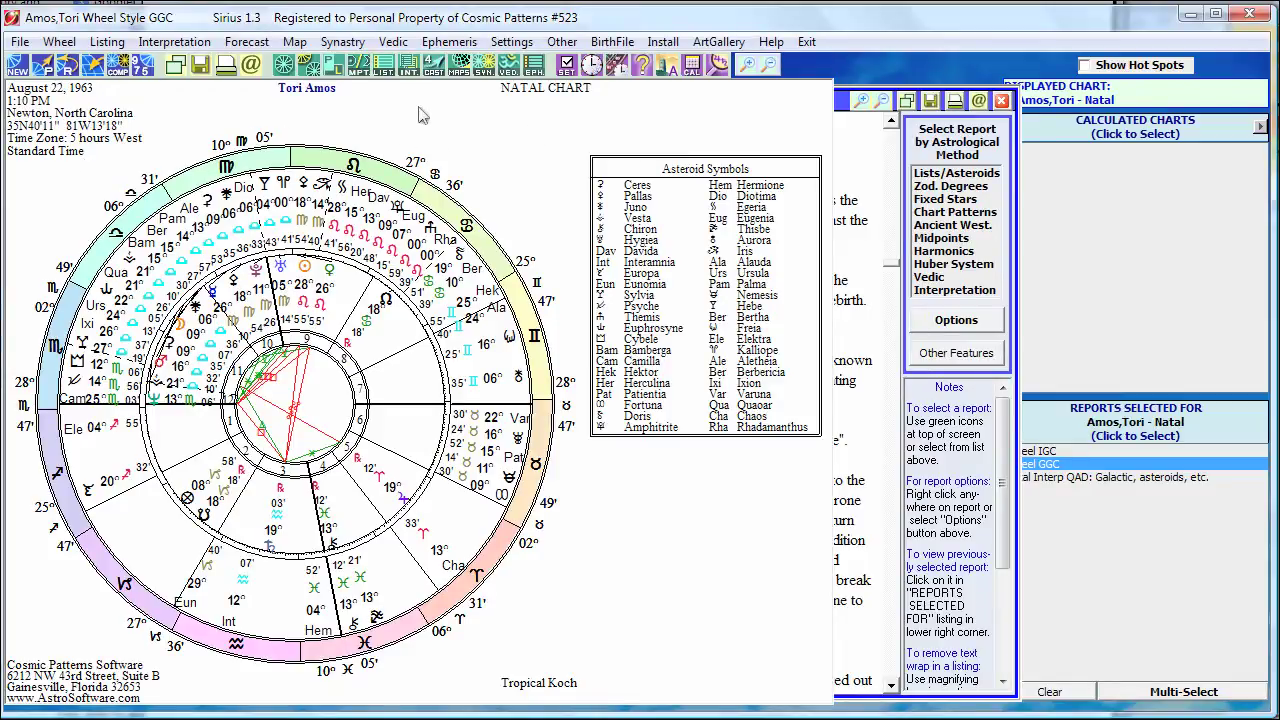
{"action": "left_click", "coordinate": [433, 64]}
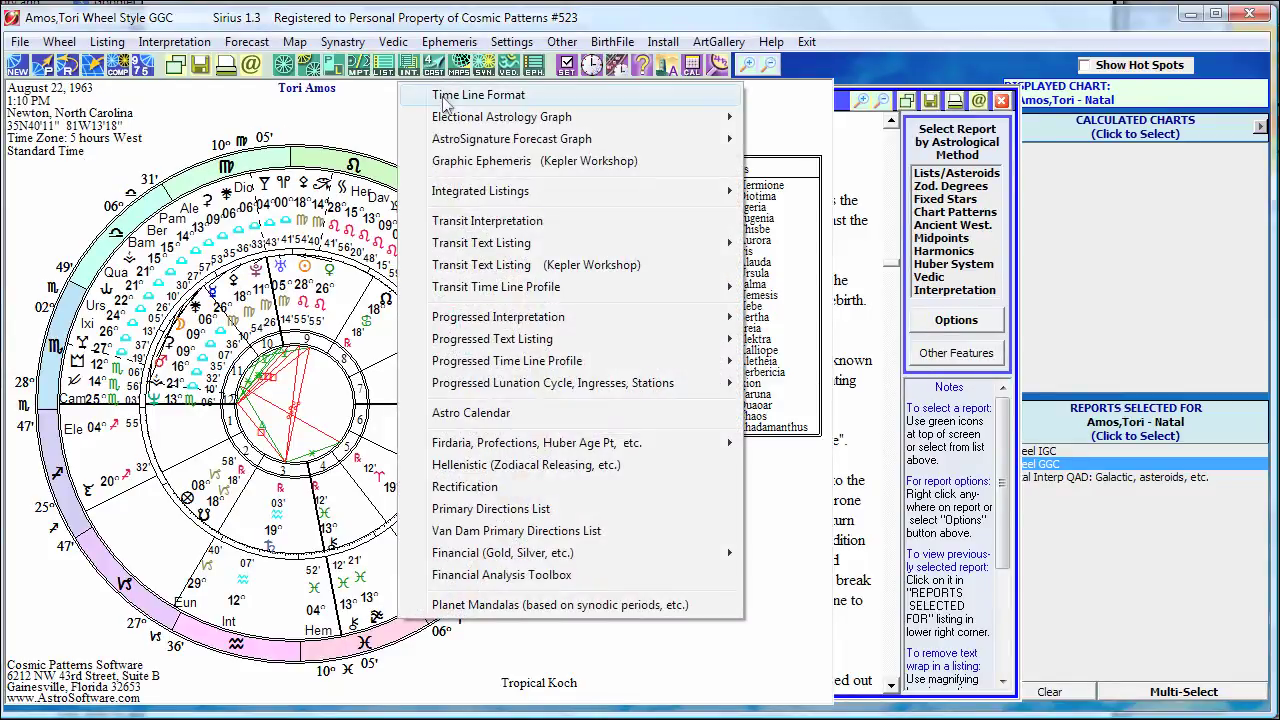
{"action": "left_click", "coordinate": [445, 100]}
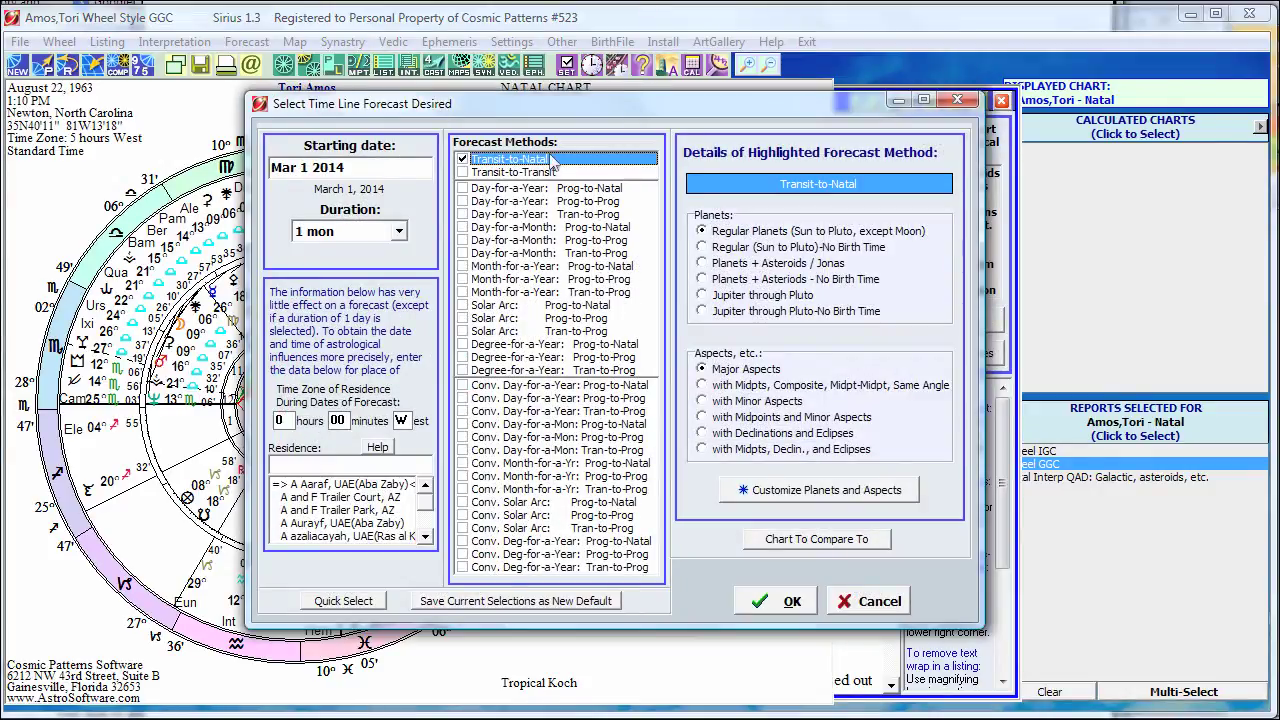
{"action": "left_click", "coordinate": [840, 492]}
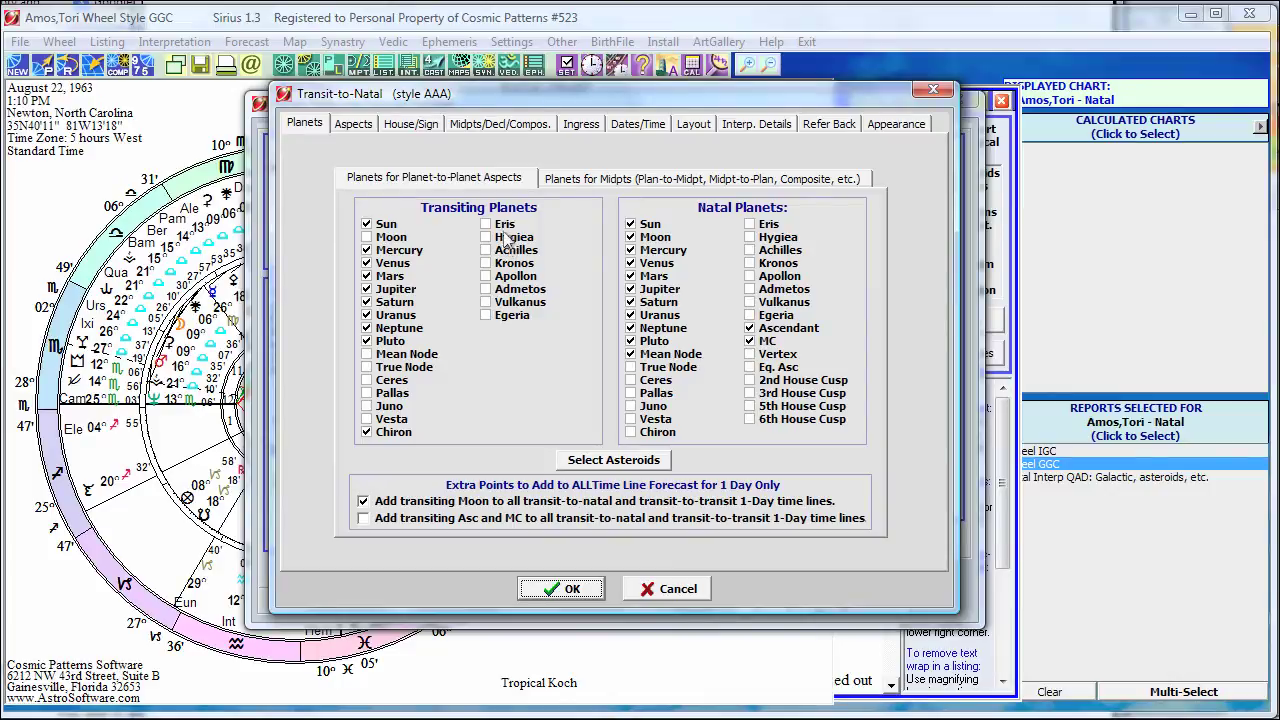
Try replacing the transneptunian Kronos with an asteroid for the Transit-to-Natal time line, browse the available asteroids, and discard the changes
{"action": "left_click", "coordinate": [590, 460]}
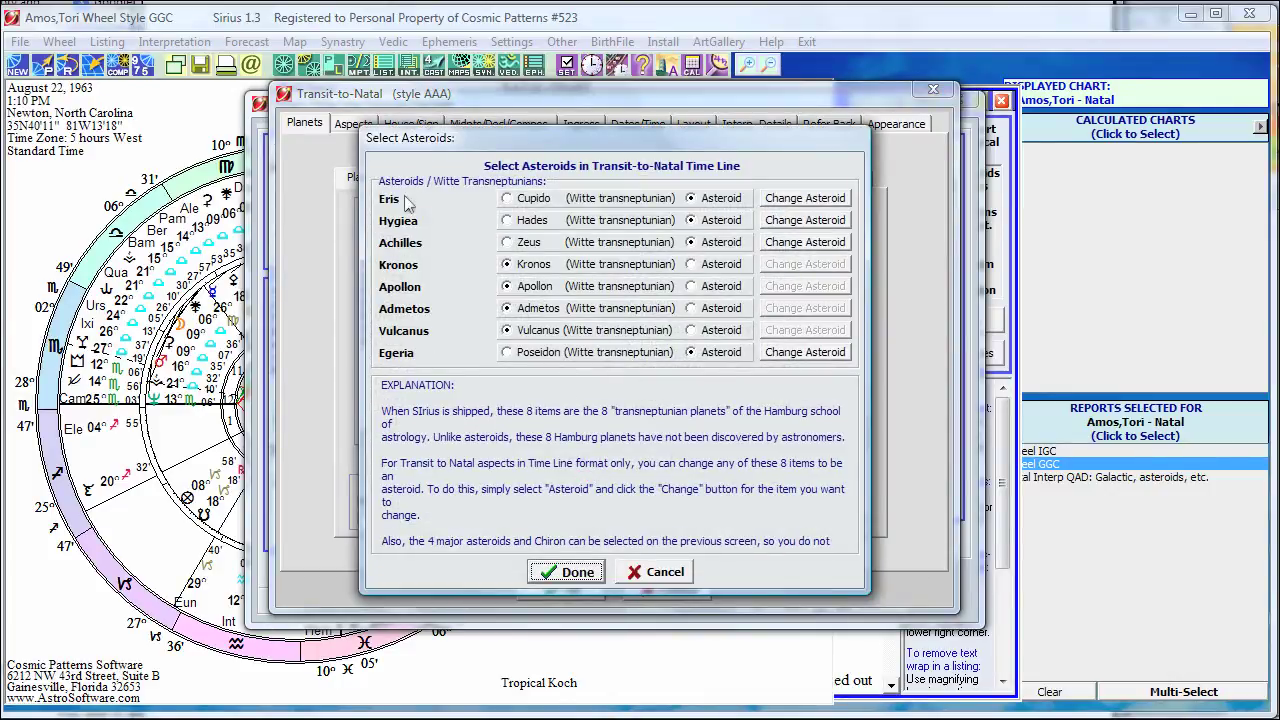
{"action": "left_click_drag", "start_coordinate": [472, 145], "coordinate": [680, 176]}
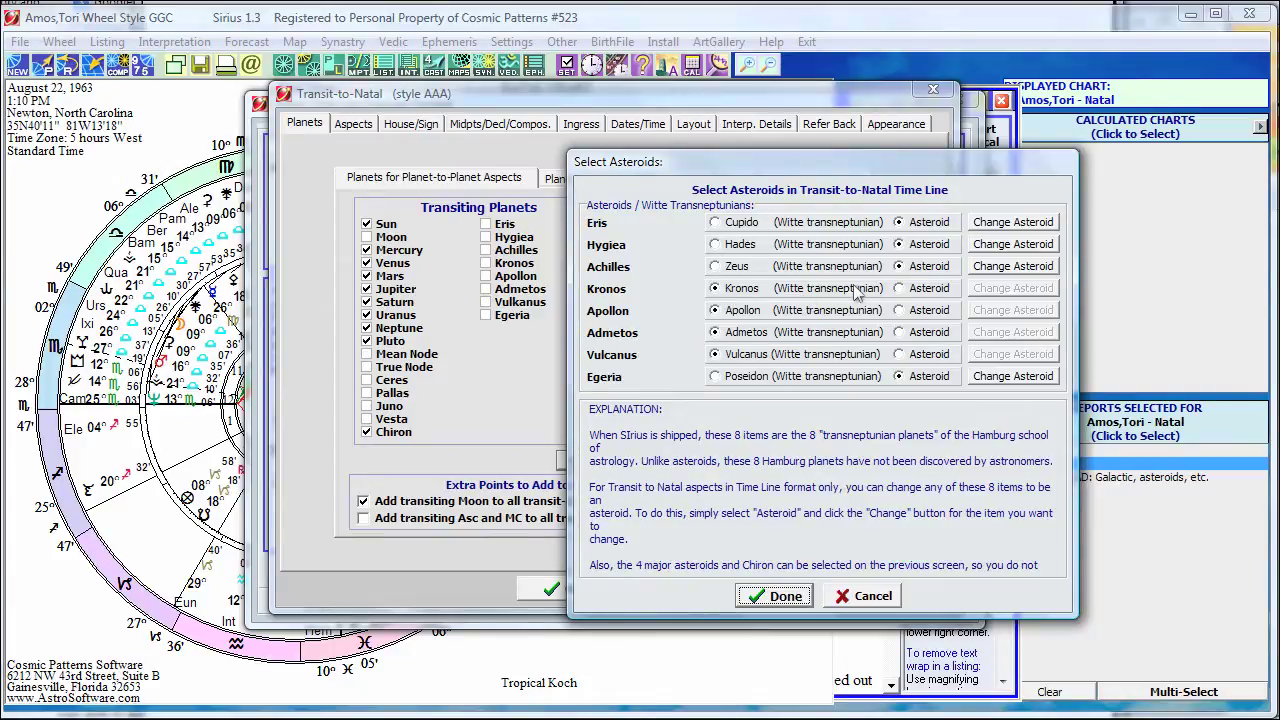
{"action": "left_click", "coordinate": [900, 288]}
{"action": "left_click", "coordinate": [1012, 288]}
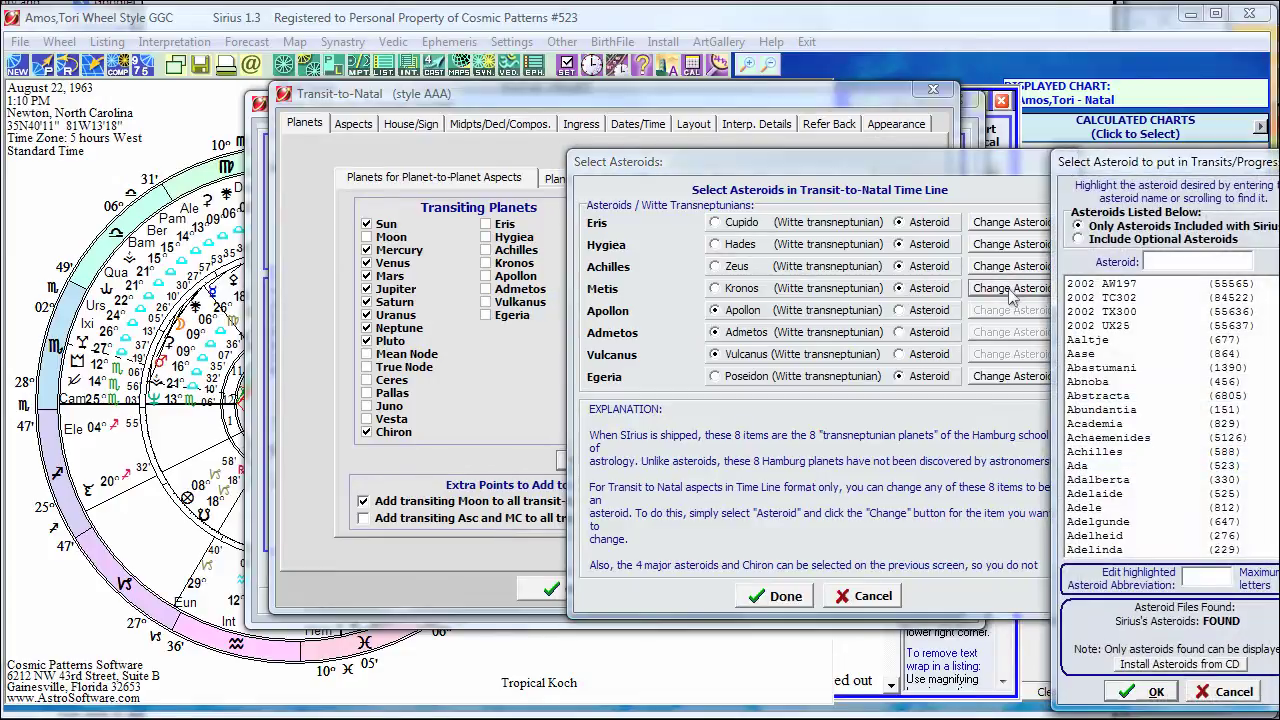
{"action": "left_click_drag", "start_coordinate": [1117, 162], "coordinate": [930, 143]}
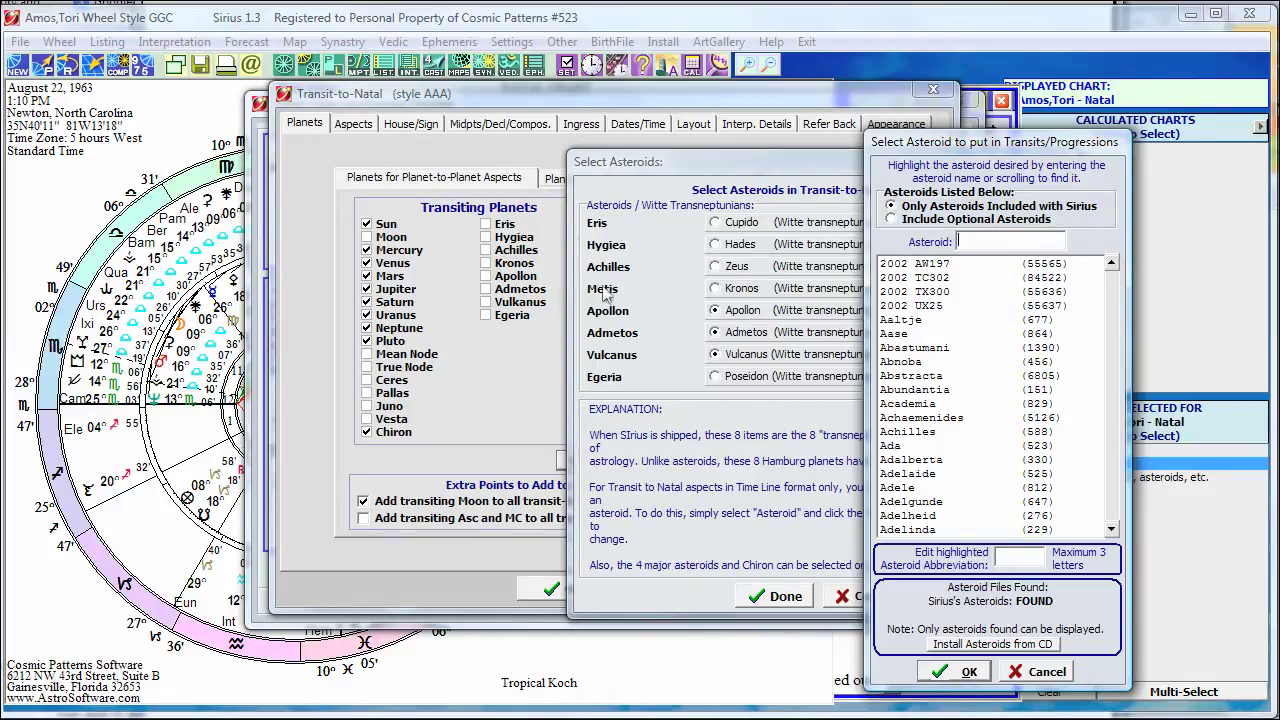
{"action": "left_click", "coordinate": [1037, 672]}
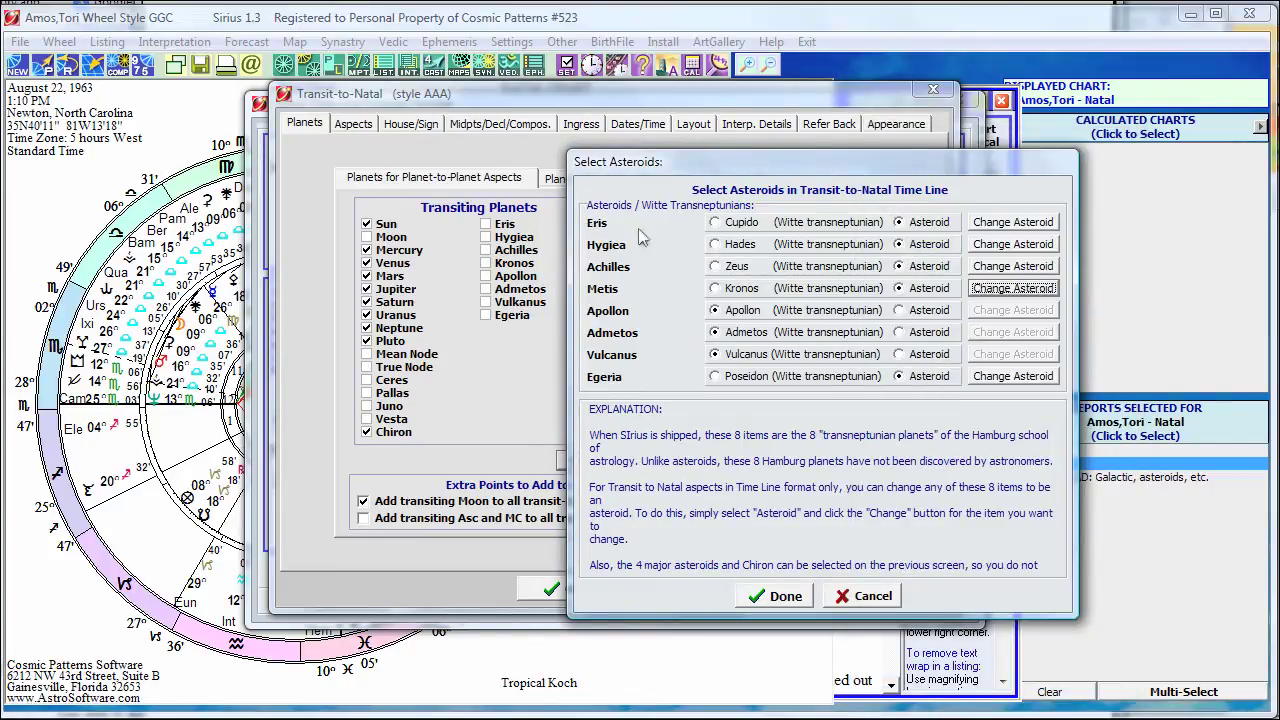
{"action": "left_click", "coordinate": [870, 596]}
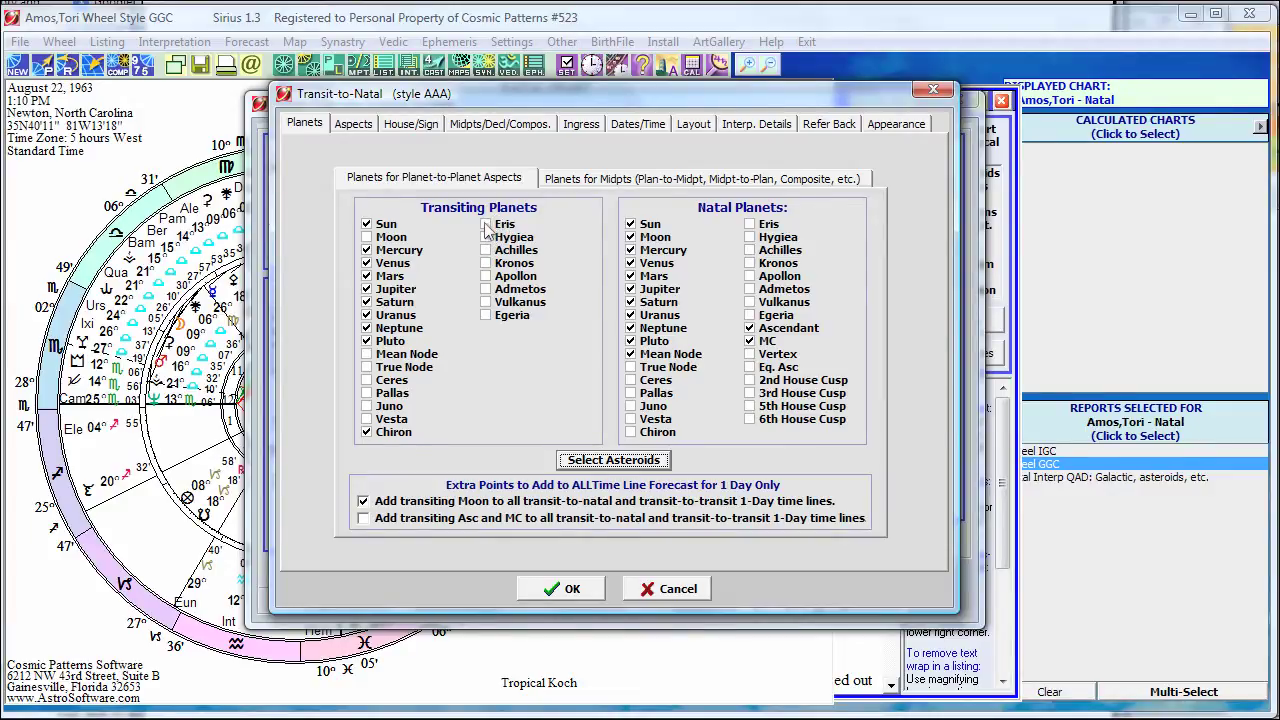
Include Eris and Hygiea among both the transiting and natal planets of the Transit-to-Natal time line and save the settings
{"action": "left_click", "coordinate": [486, 225]}
{"action": "left_click", "coordinate": [486, 238]}
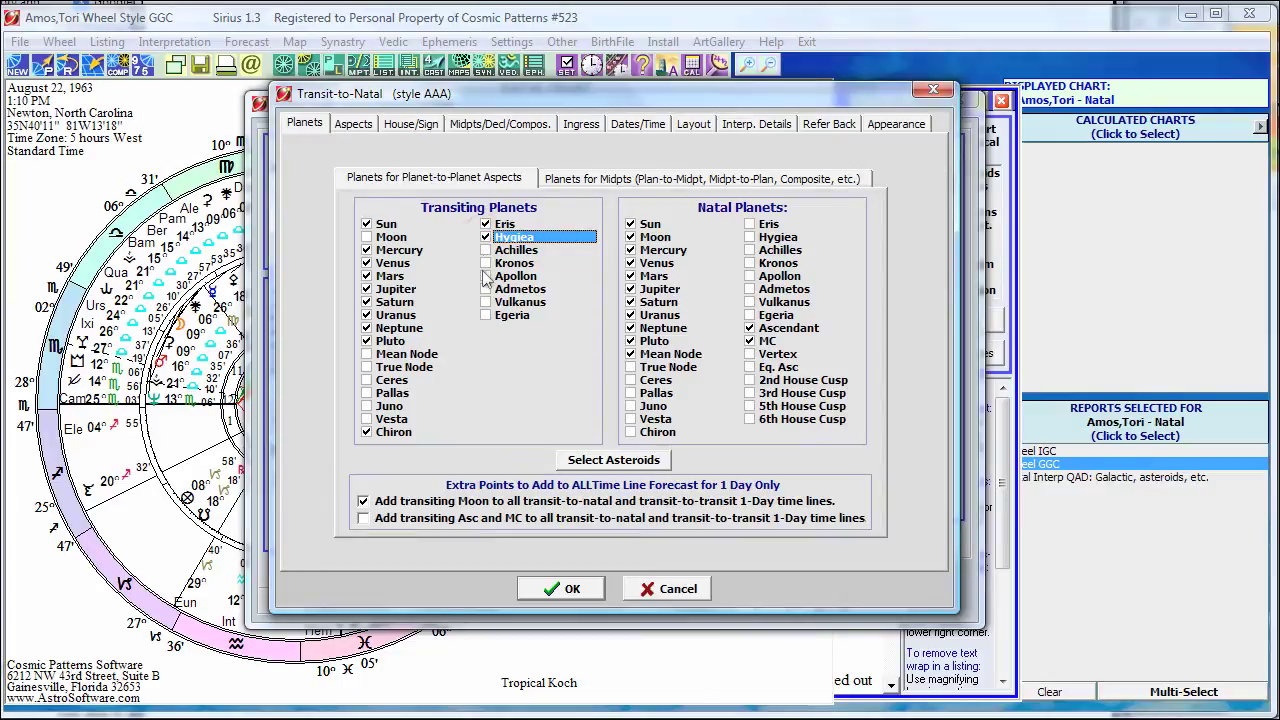
{"action": "left_click", "coordinate": [749, 224]}
{"action": "left_click", "coordinate": [749, 237]}
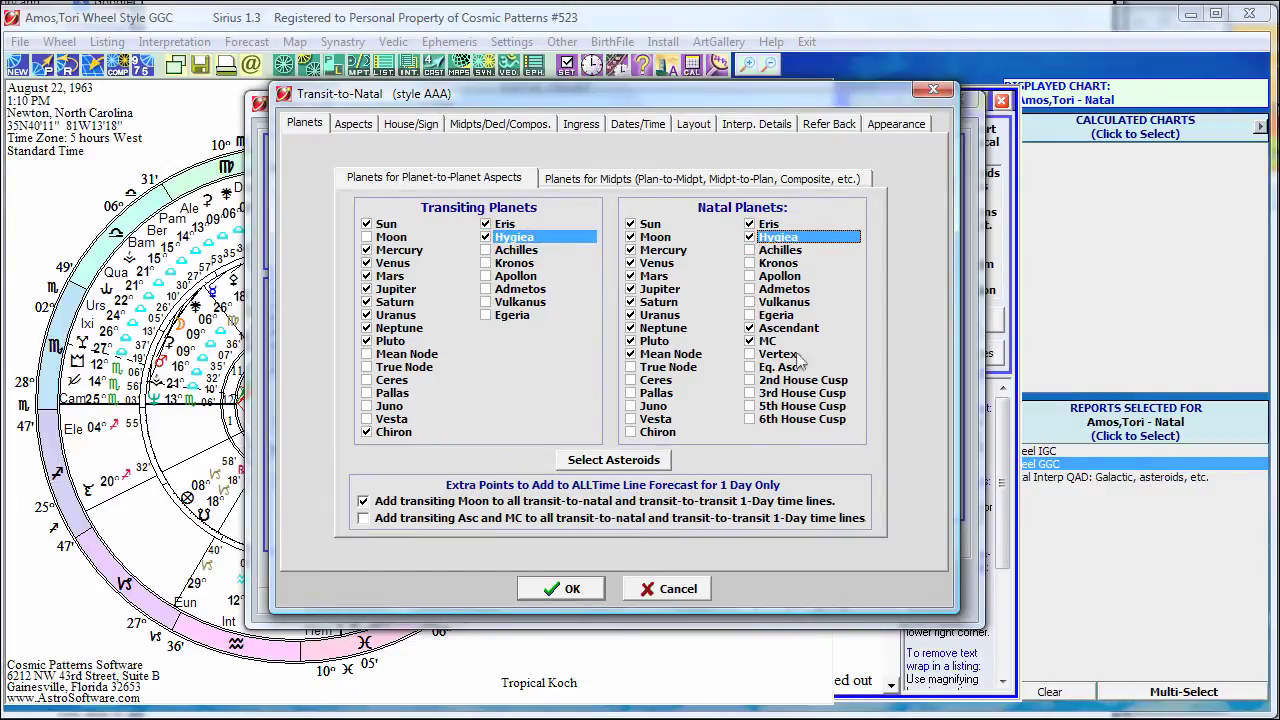
{"action": "left_click", "coordinate": [568, 588]}
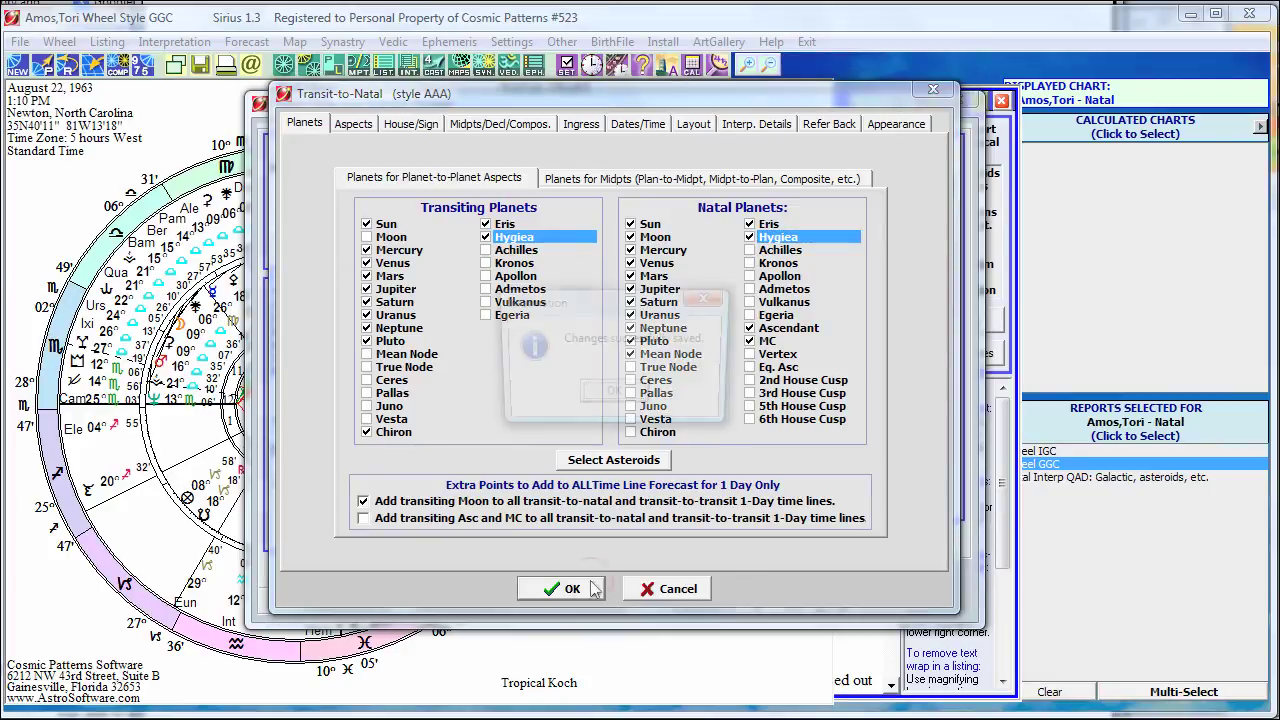
{"action": "left_click", "coordinate": [612, 408]}
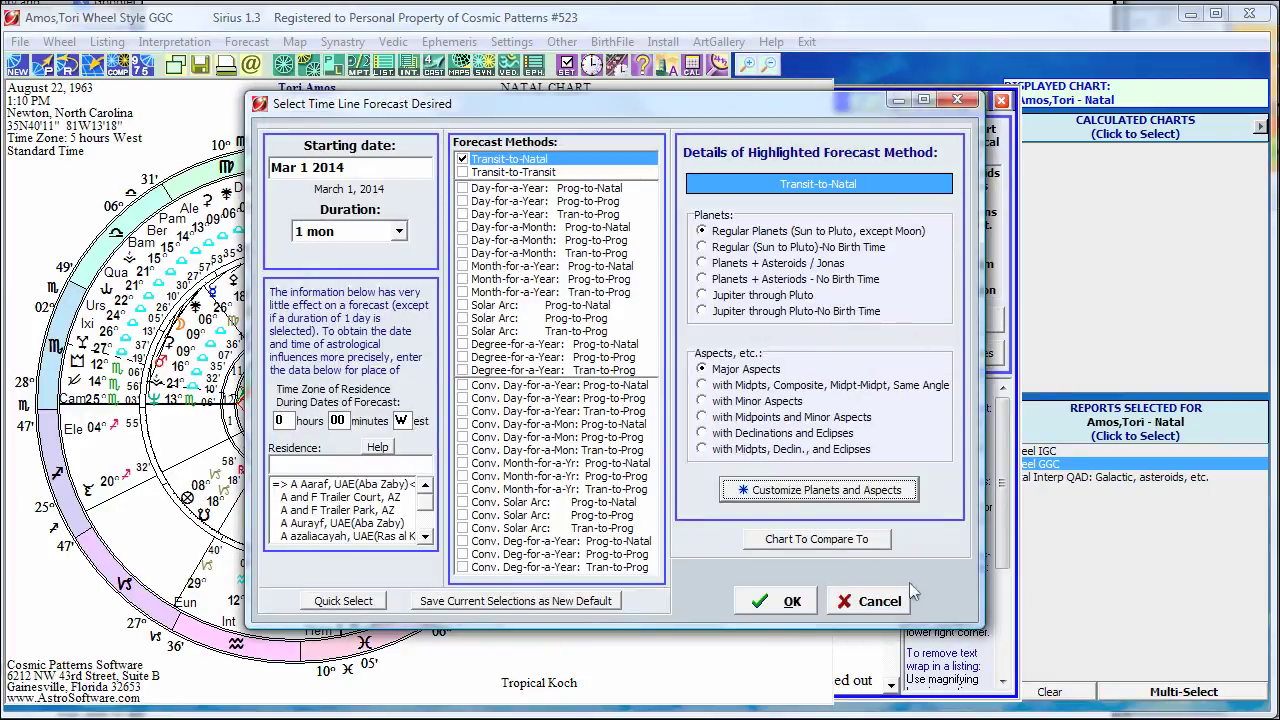
Generate the one-month Transit-to-Natal time line from March 1, 2014 and look through its asteroid transits
{"action": "left_click", "coordinate": [790, 600]}
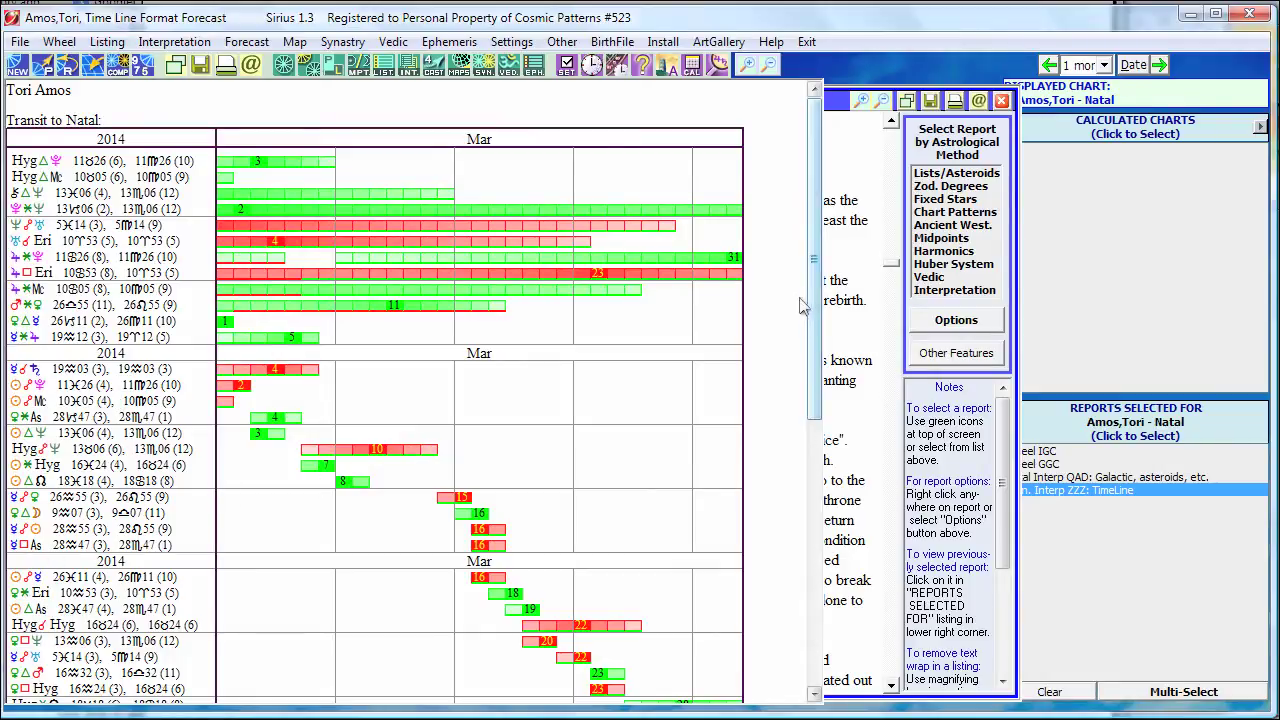
{"action": "scroll", "coordinate": [815, 330], "scroll_direction": "down", "scroll_amount": 1}
{"action": "scroll", "coordinate": [815, 330], "scroll_direction": "down", "scroll_amount": 4}
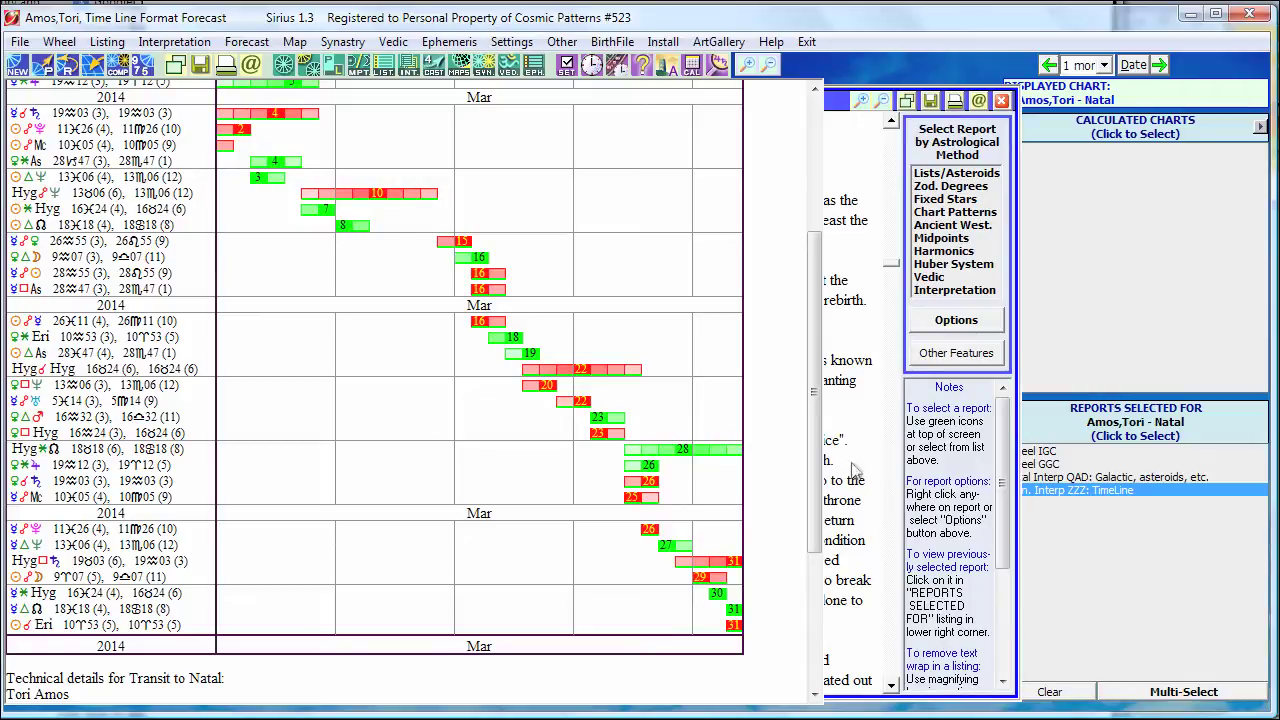
{"action": "left_click", "coordinate": [812, 452]}
{"action": "left_click_drag", "start_coordinate": [812, 452], "coordinate": [812, 282]}
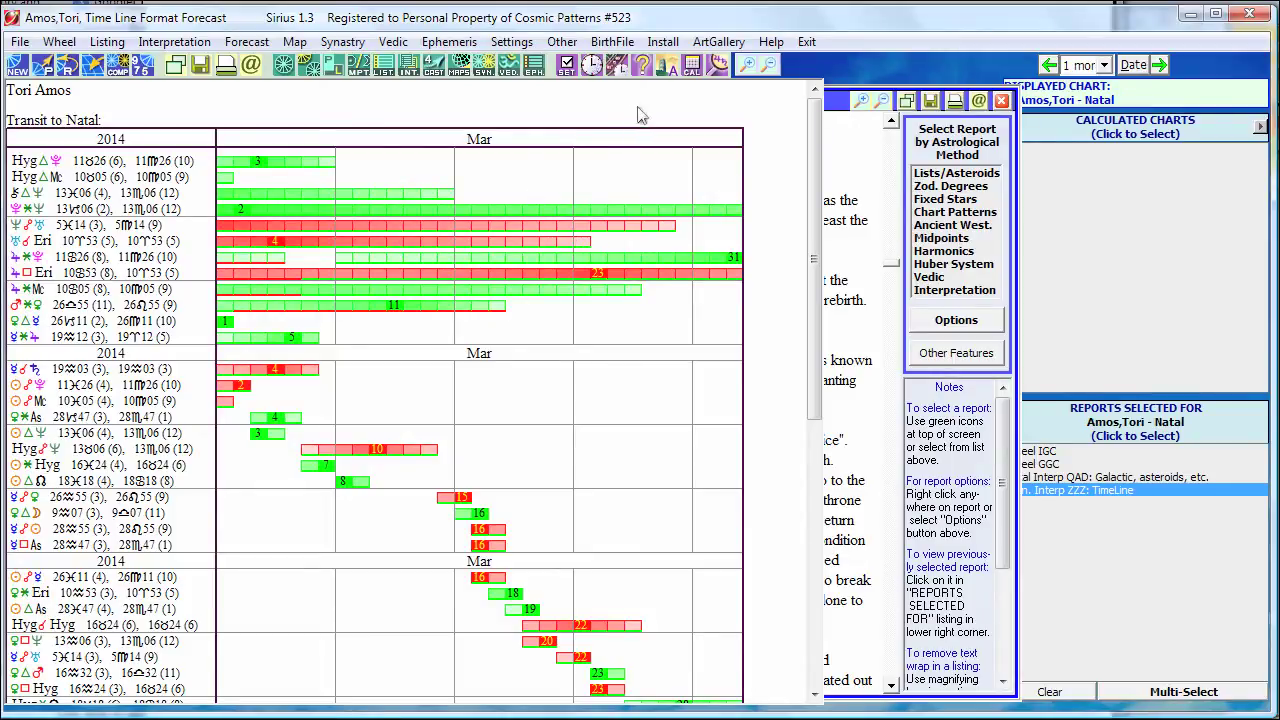
Open the Kepler Workshop Graphic Ephemeris and display the text ephemeris for asteroids
{"action": "left_click", "coordinate": [437, 70]}
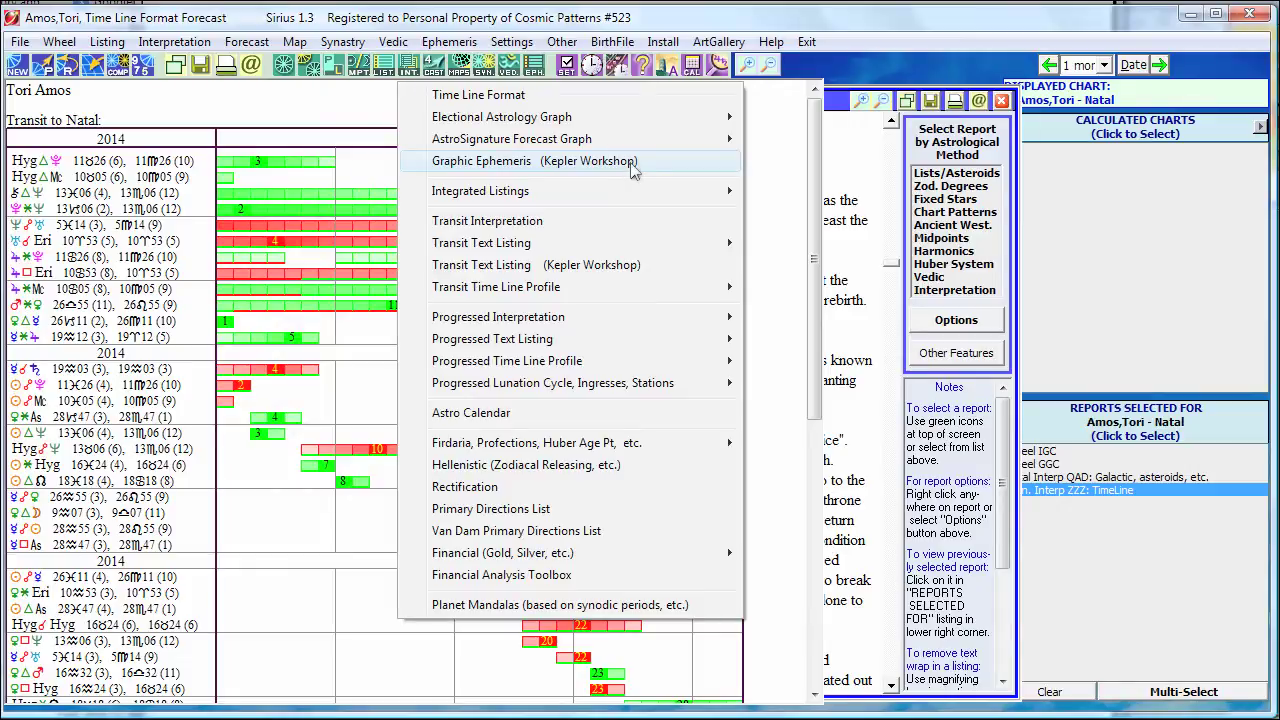
{"action": "left_click", "coordinate": [668, 18]}
{"action": "left_click", "coordinate": [535, 70]}
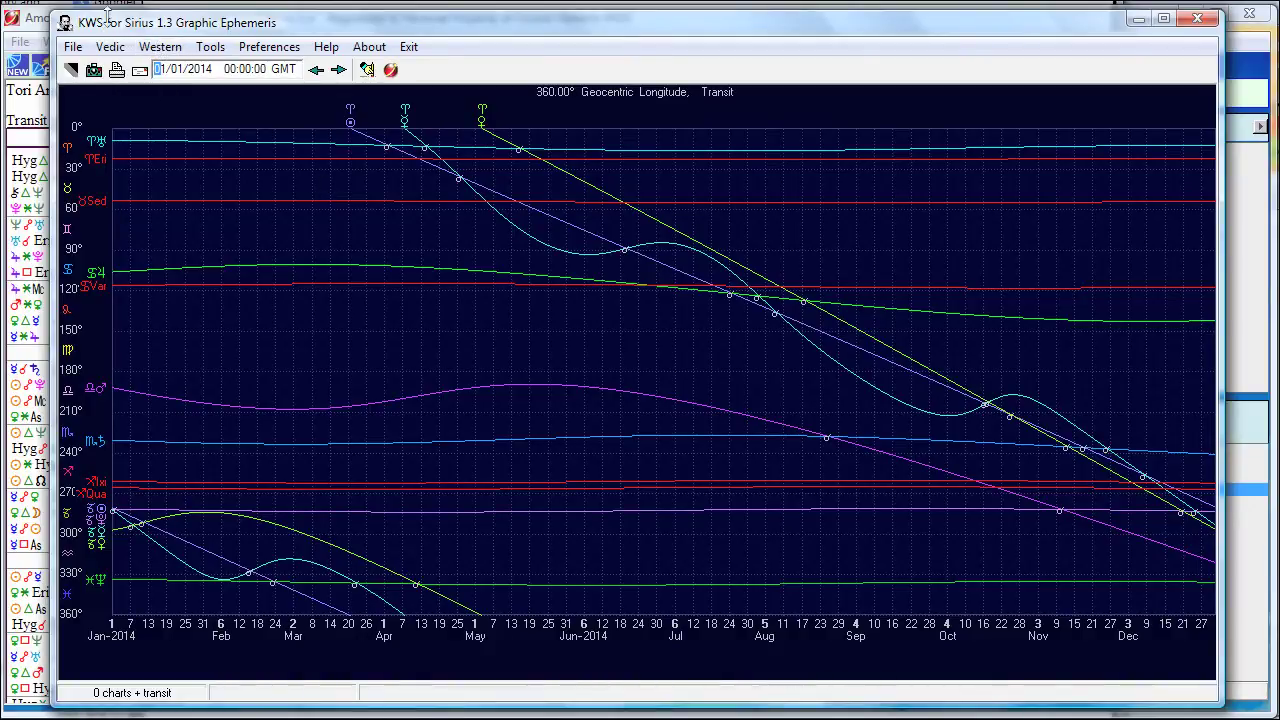
{"action": "left_click", "coordinate": [160, 50]}
{"action": "mouse_move", "coordinate": [168, 119]}
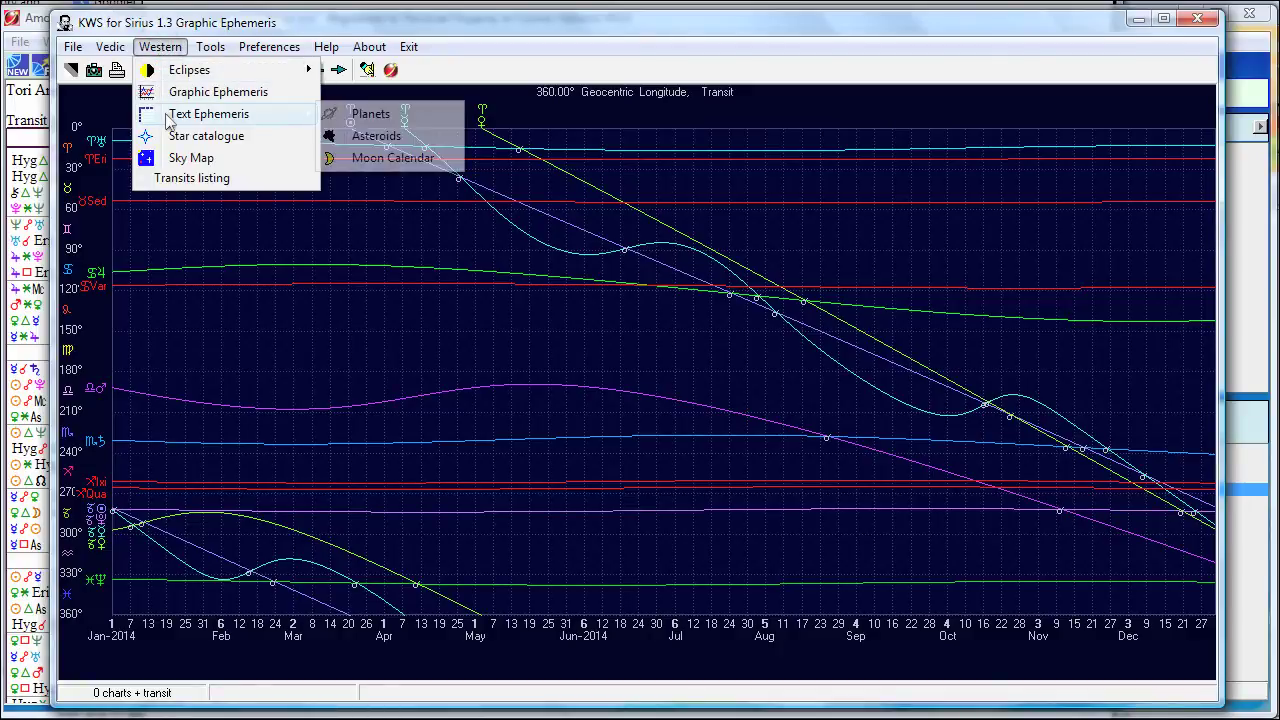
{"action": "left_click", "coordinate": [371, 138]}
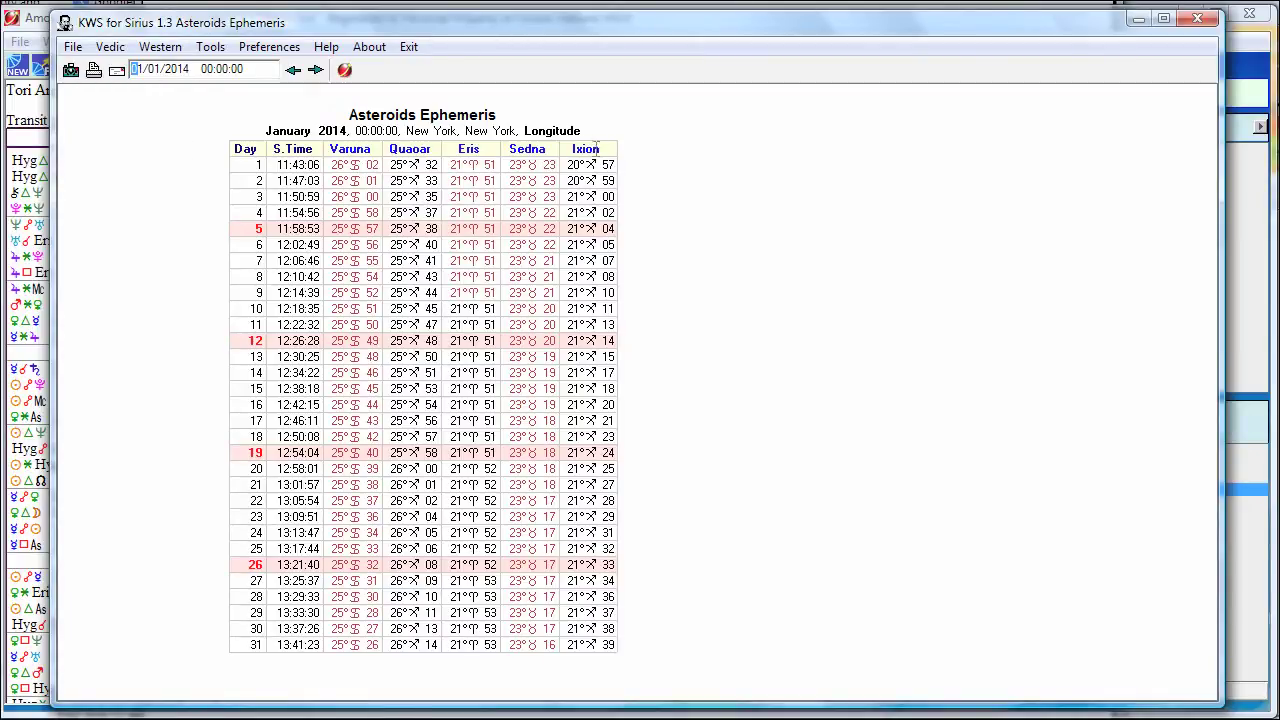
Add the asteroids Chariklo and Chaos to the asteroids ephemeris table and advance it to the next period
{"action": "double_click", "coordinate": [574, 200]}
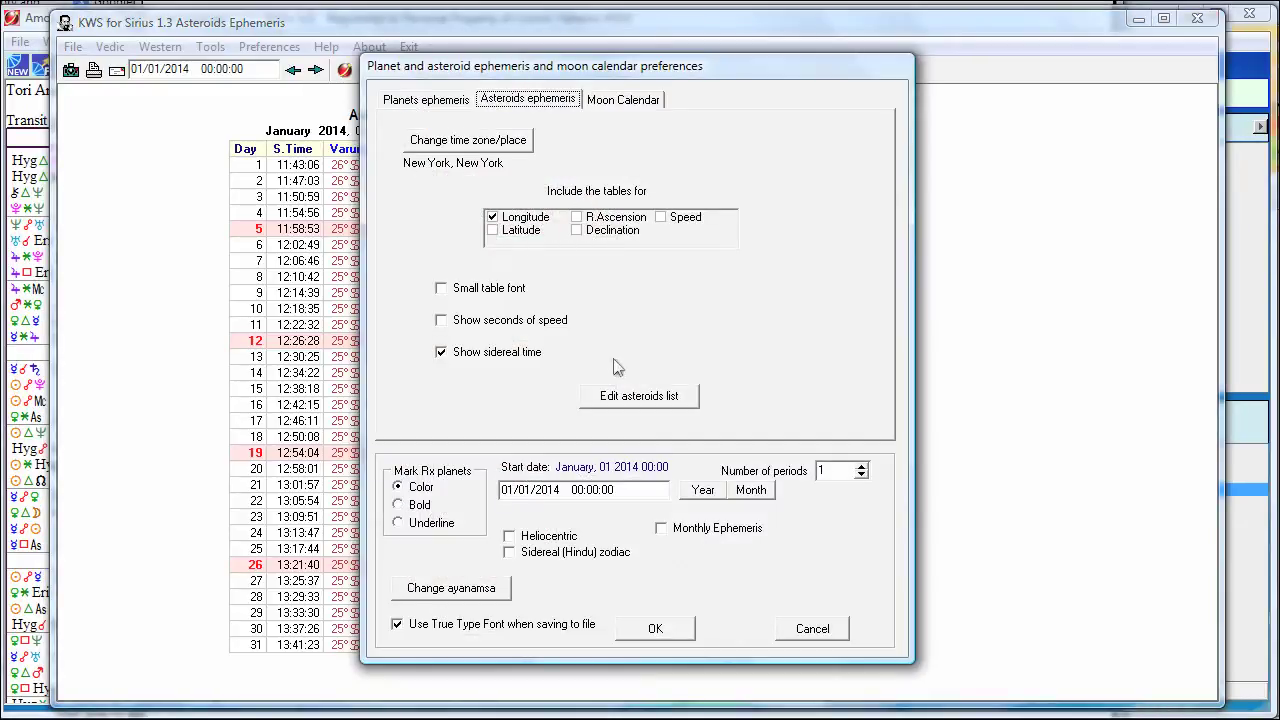
{"action": "left_click", "coordinate": [646, 405]}
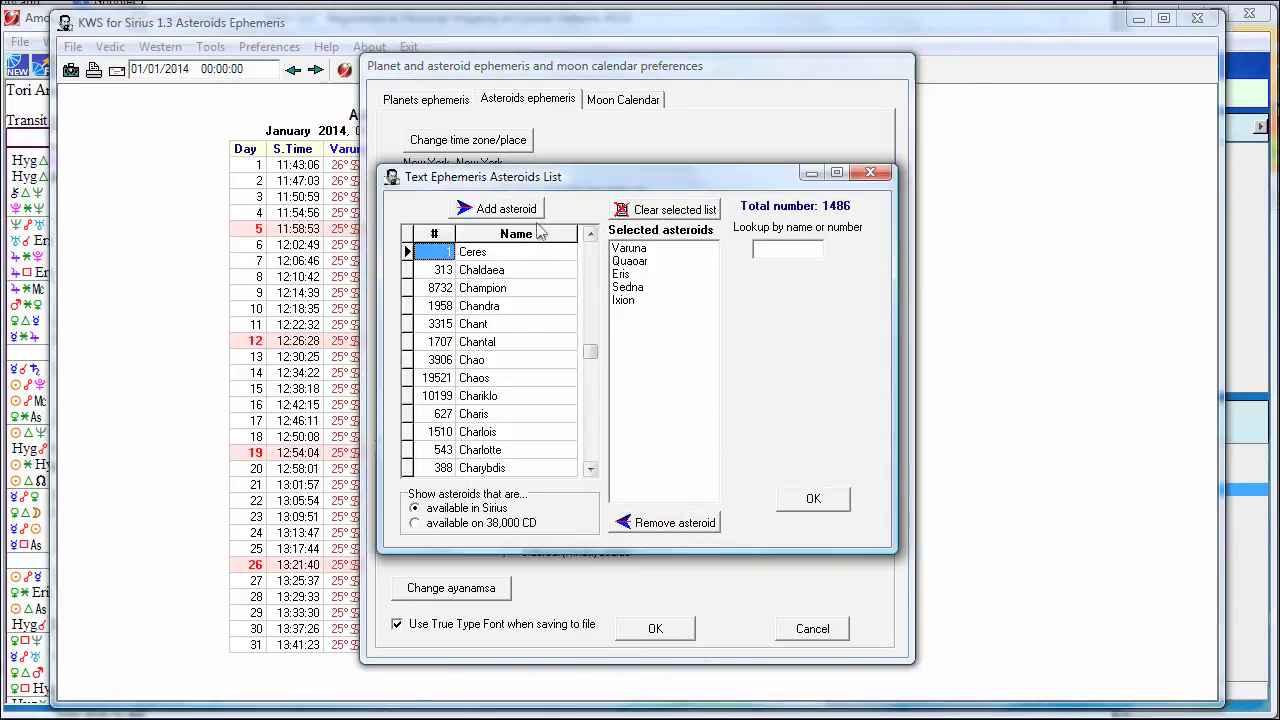
{"action": "left_click", "coordinate": [772, 249]}
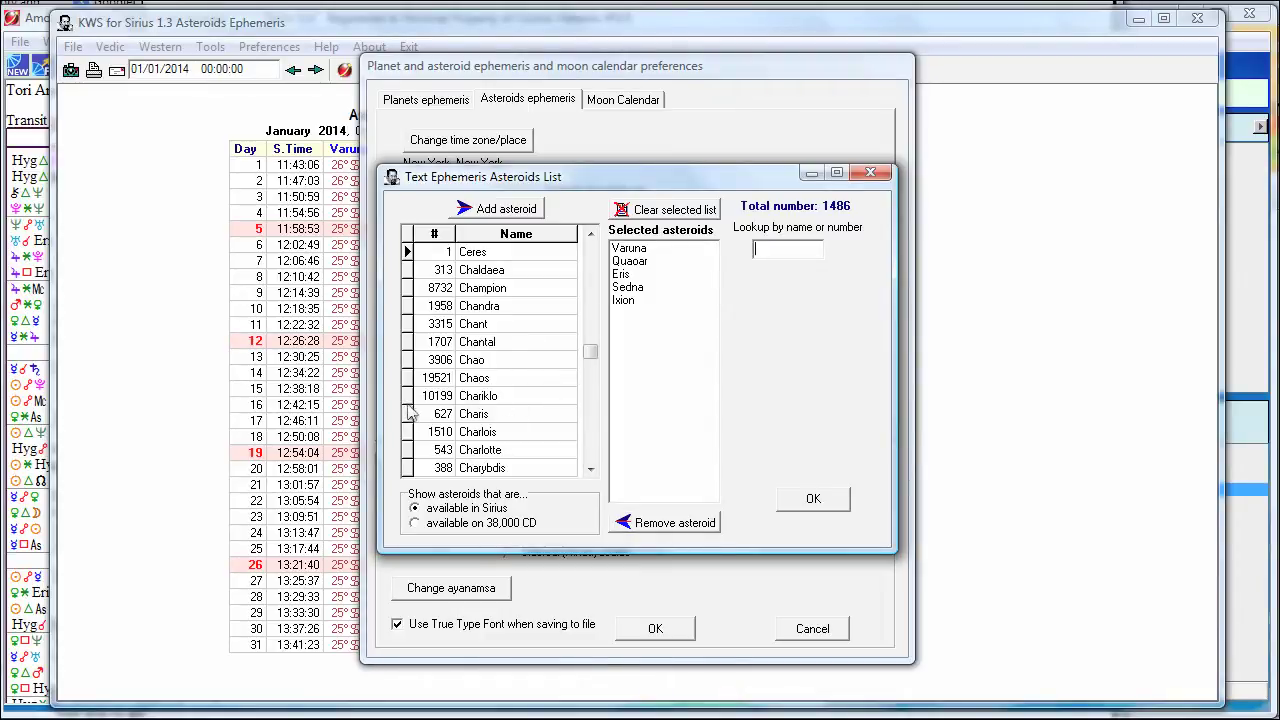
{"action": "left_click", "coordinate": [466, 396]}
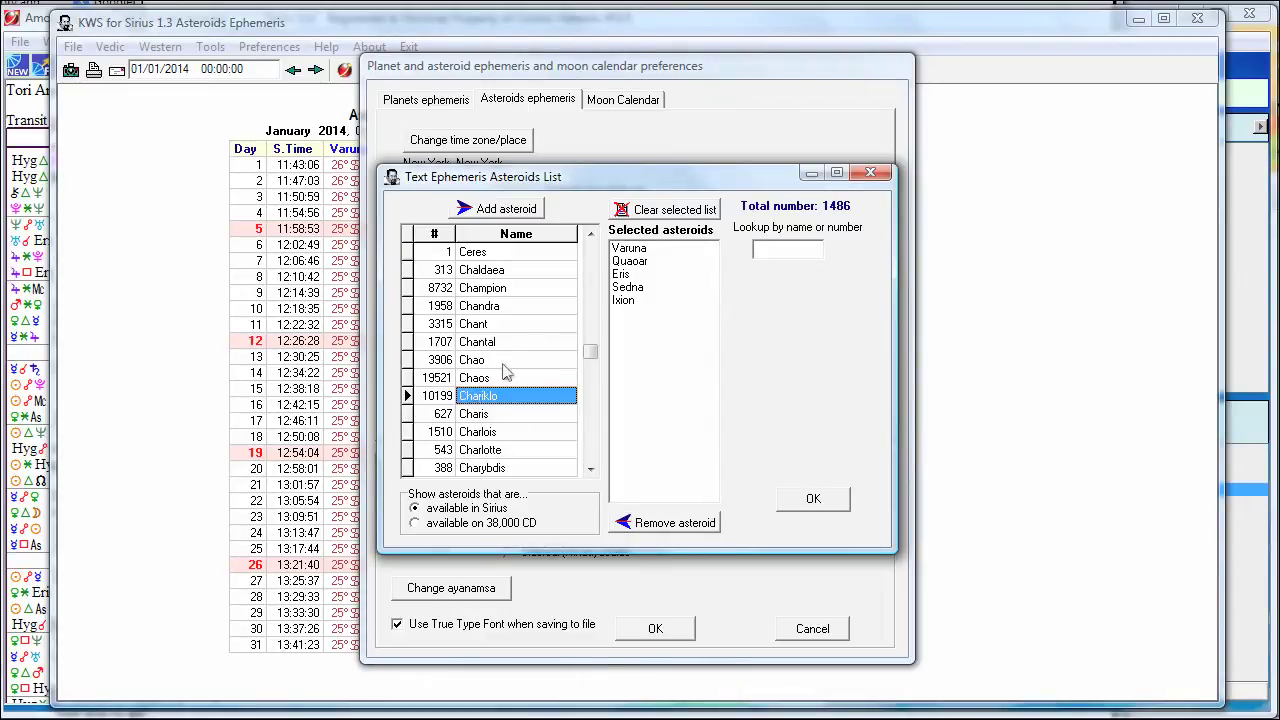
{"action": "left_click", "coordinate": [499, 212]}
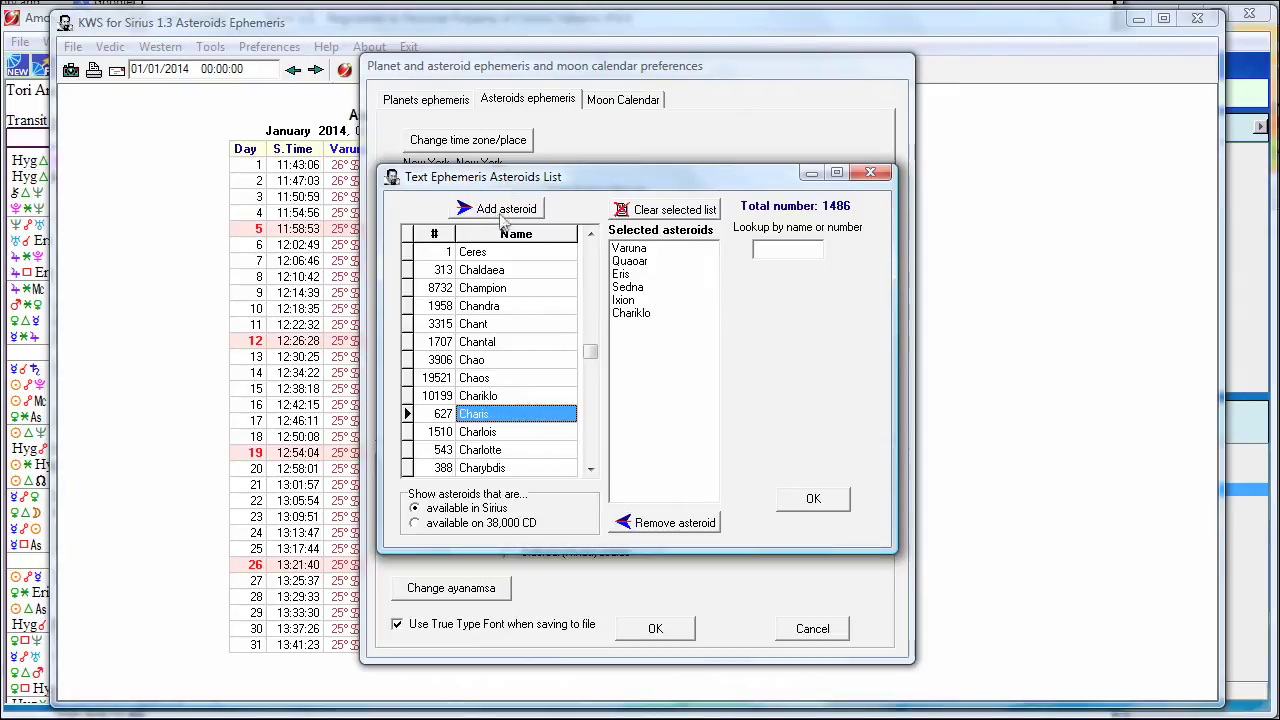
{"action": "left_click", "coordinate": [476, 379]}
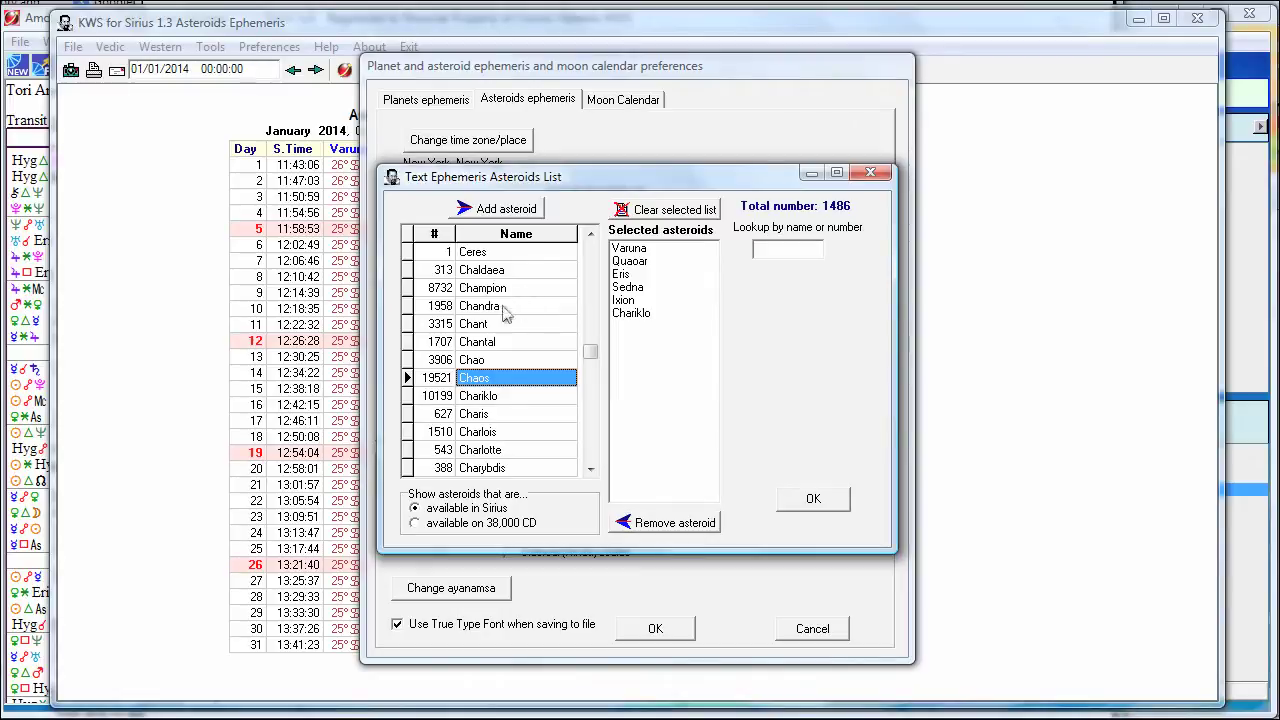
{"action": "left_click", "coordinate": [510, 212]}
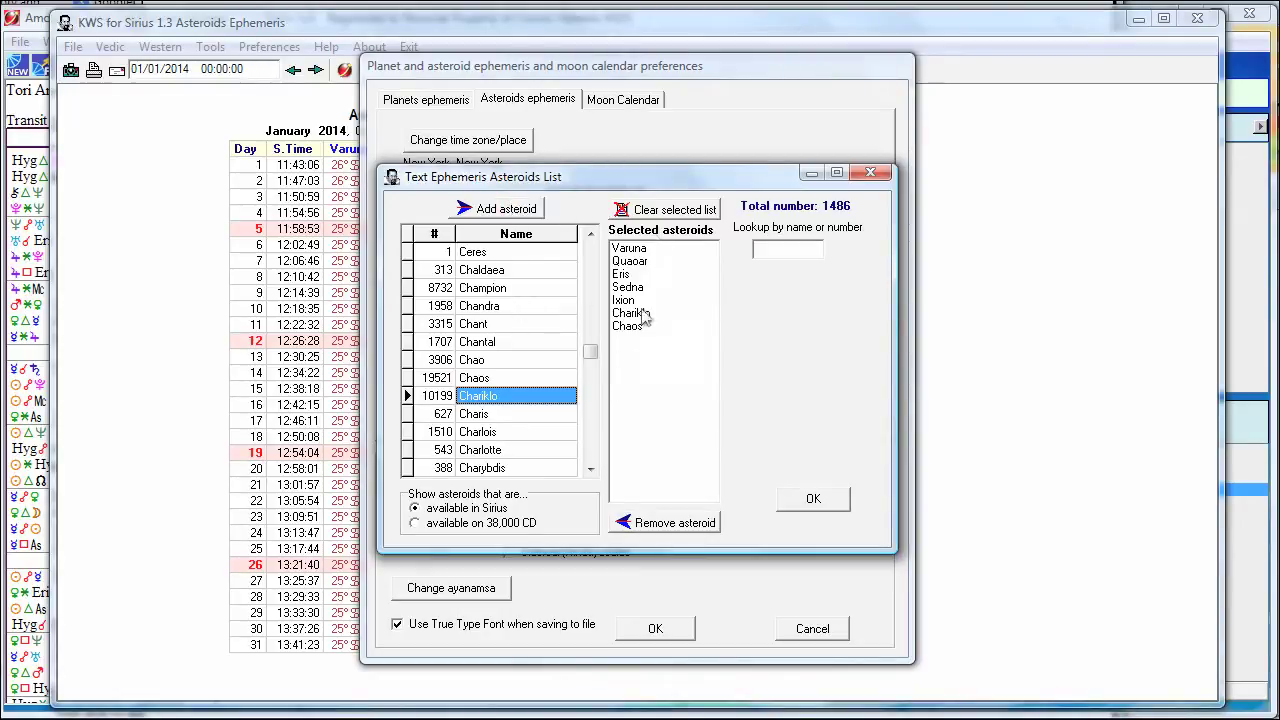
{"action": "left_click", "coordinate": [813, 498]}
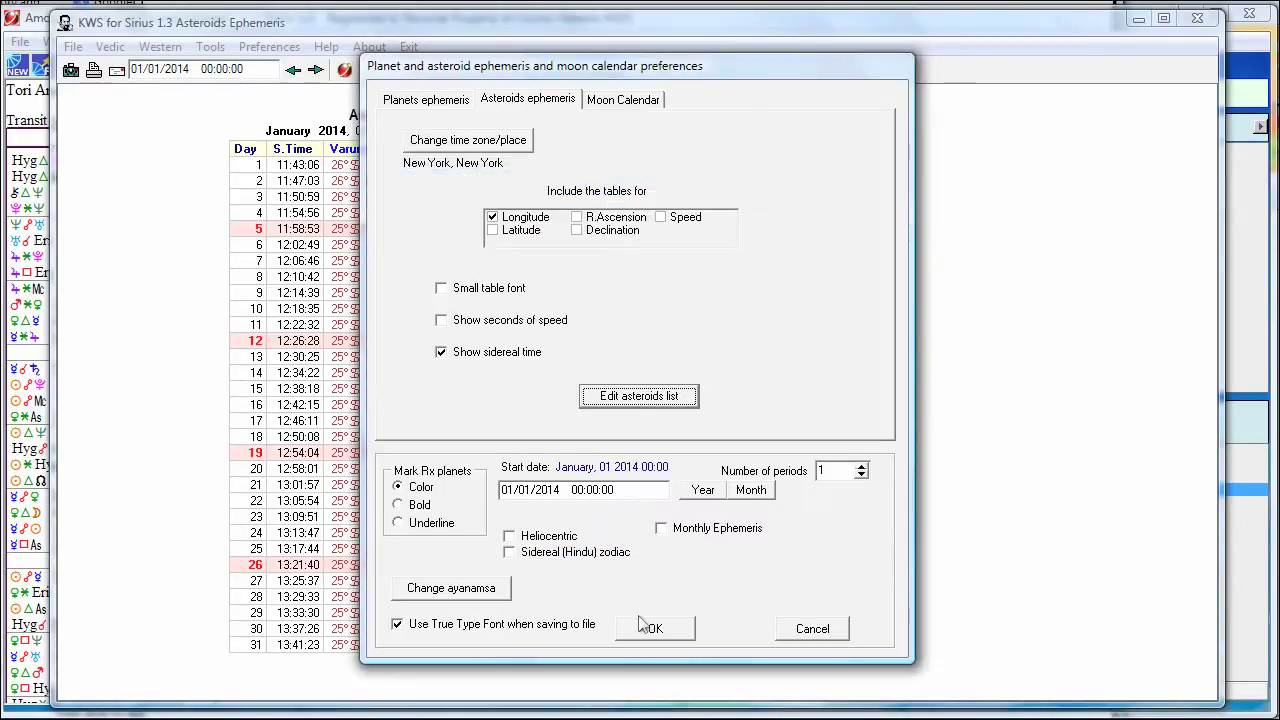
{"action": "left_click", "coordinate": [655, 628]}
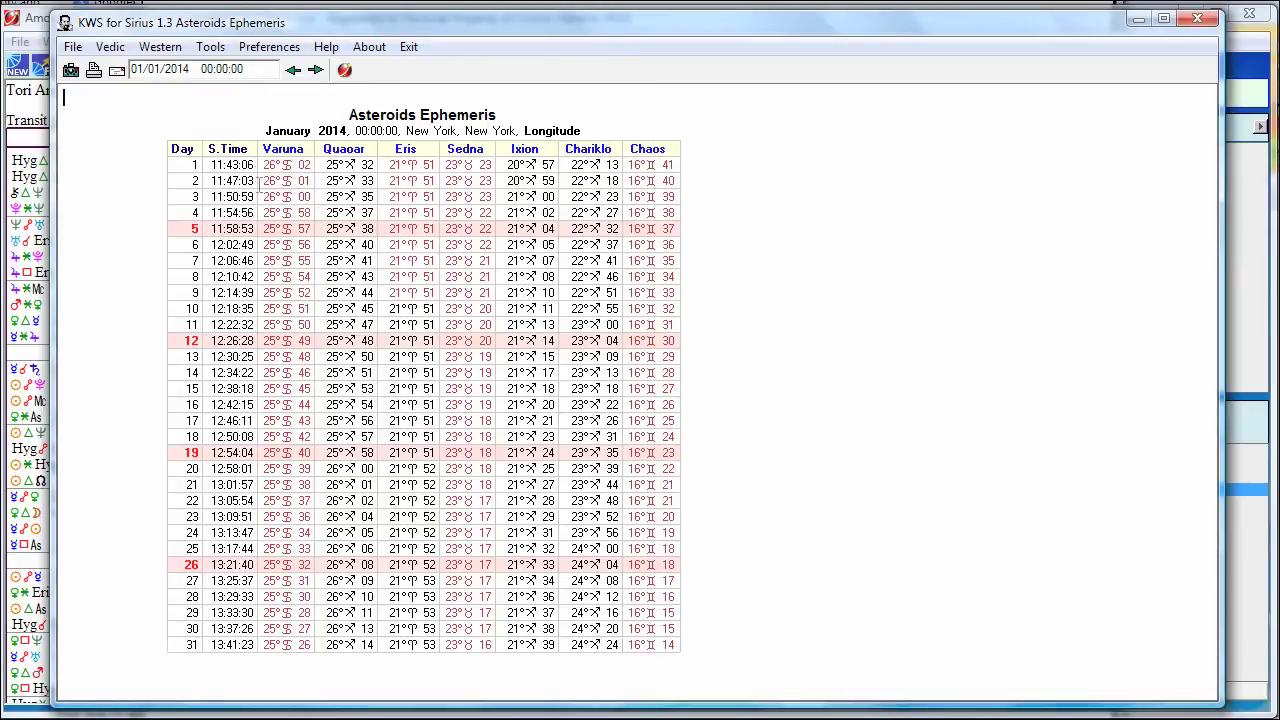
{"action": "left_click", "coordinate": [315, 69]}
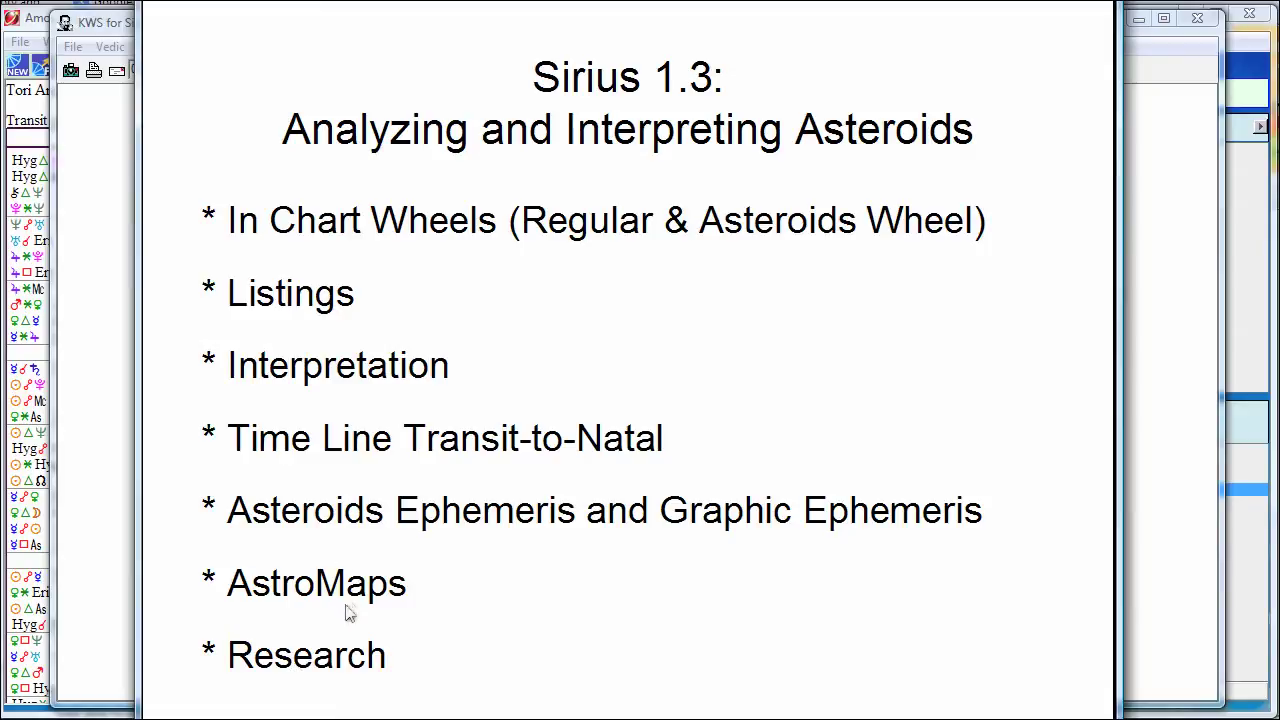
Switch back to Sirius and choose the Asteroid Map style for a new AstroMap of the United States
{"action": "left_click", "coordinate": [592, 712]}
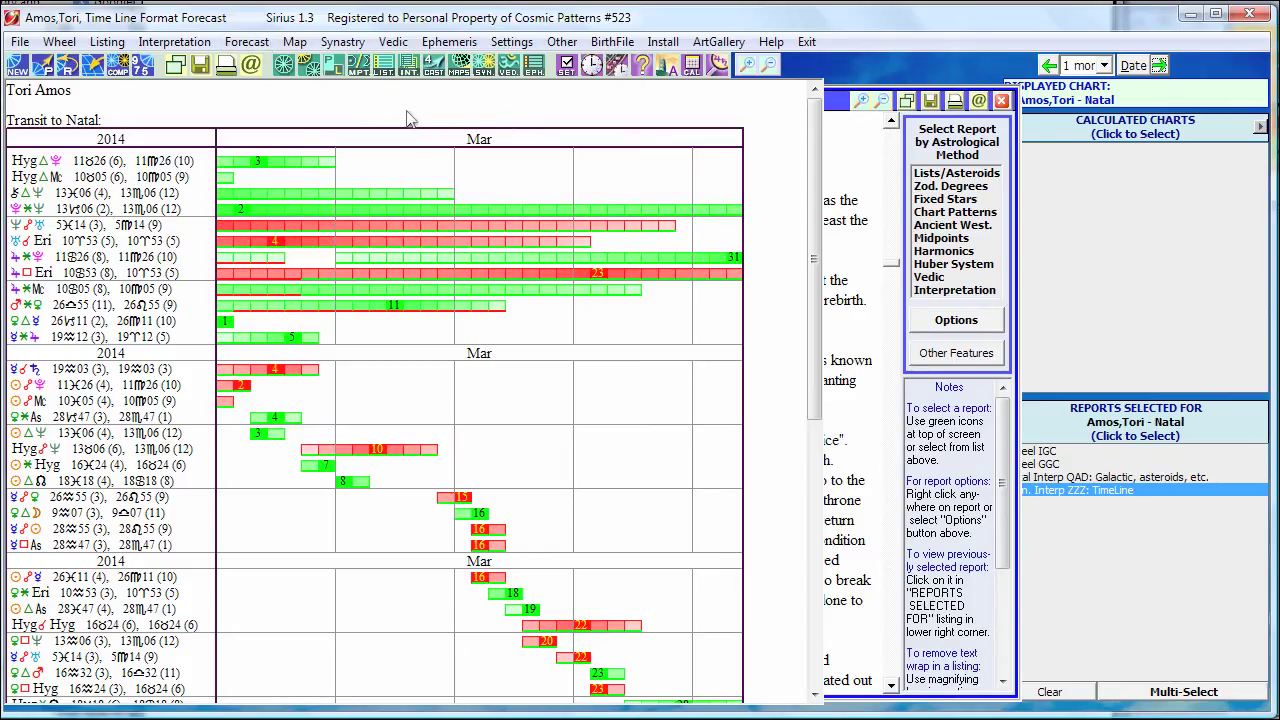
{"action": "left_click", "coordinate": [459, 66]}
{"action": "left_click", "coordinate": [476, 106]}
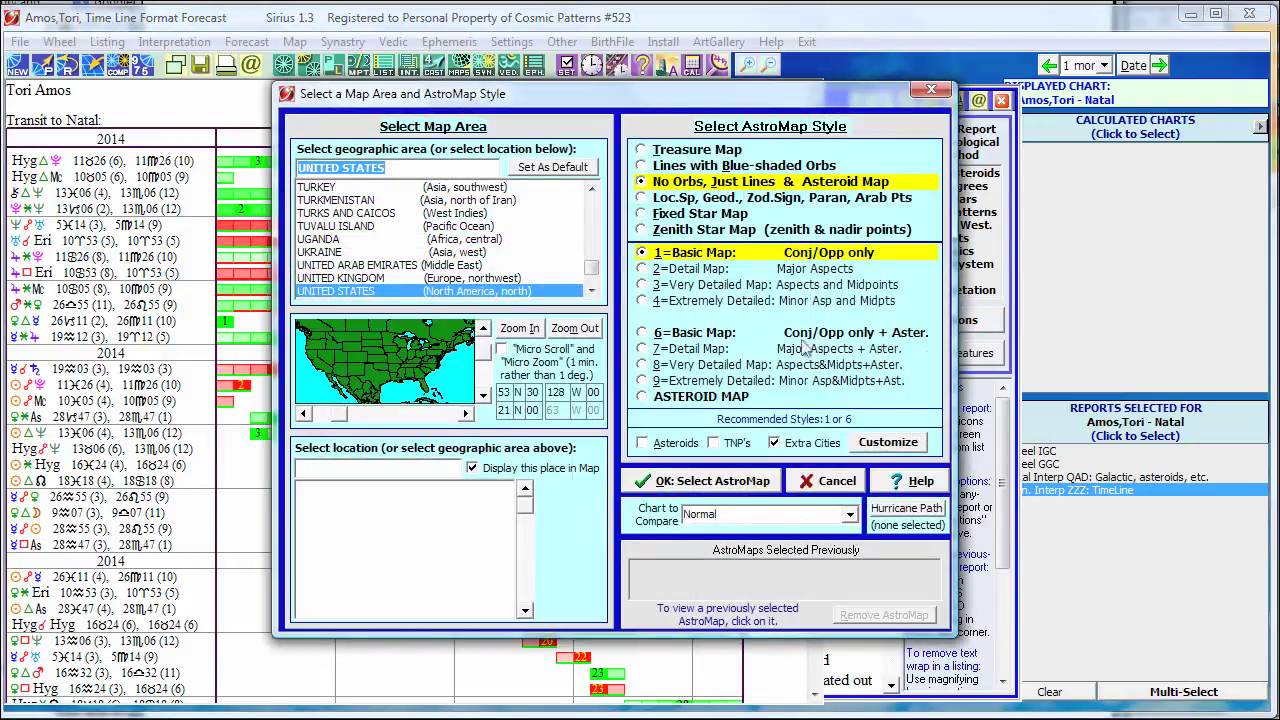
{"action": "left_click", "coordinate": [642, 398]}
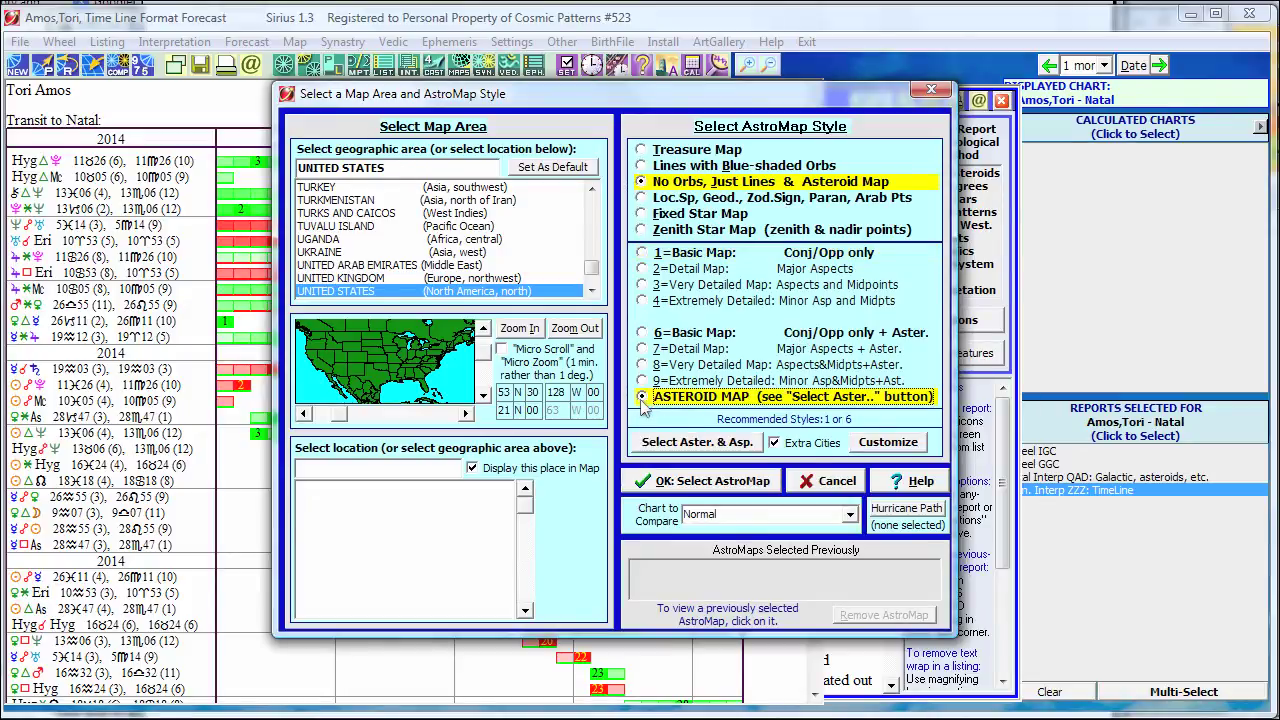
Include Hygiea and Flora in the asteroid AstroMap, save the selection and generate the map
{"action": "left_click", "coordinate": [697, 442]}
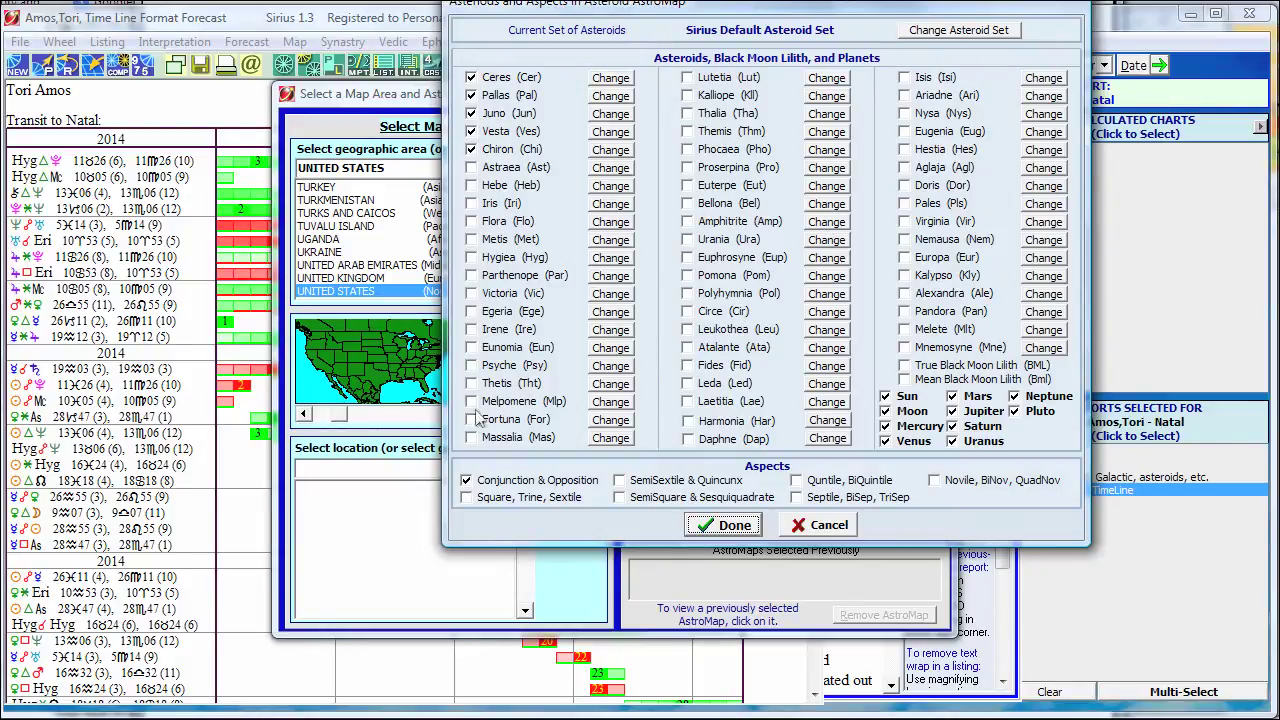
{"action": "left_click", "coordinate": [474, 259]}
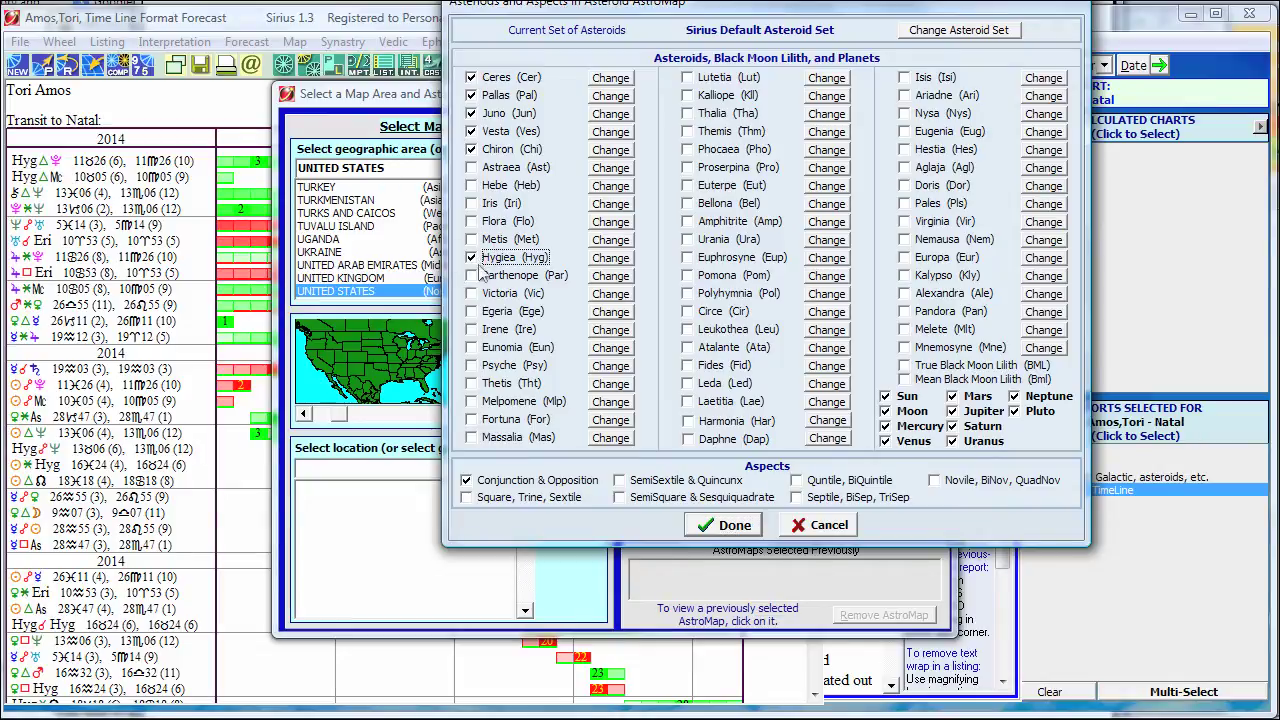
{"action": "left_click", "coordinate": [471, 221]}
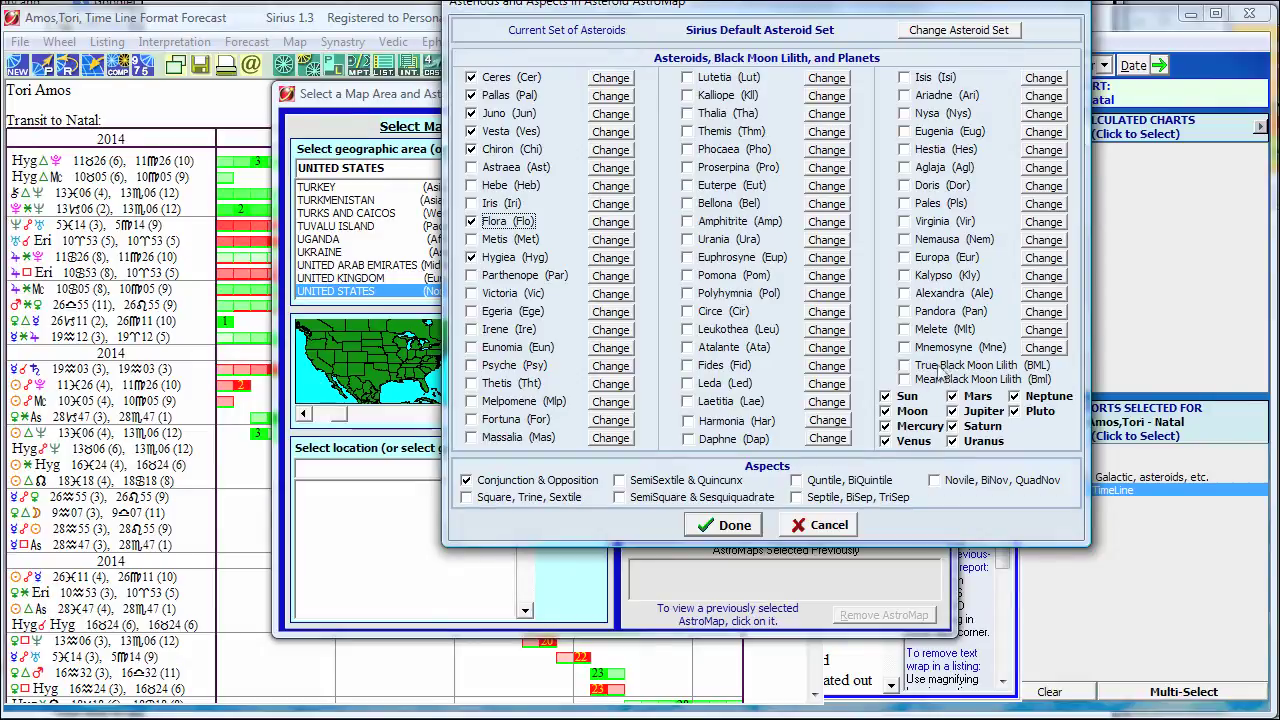
{"action": "left_click", "coordinate": [724, 524]}
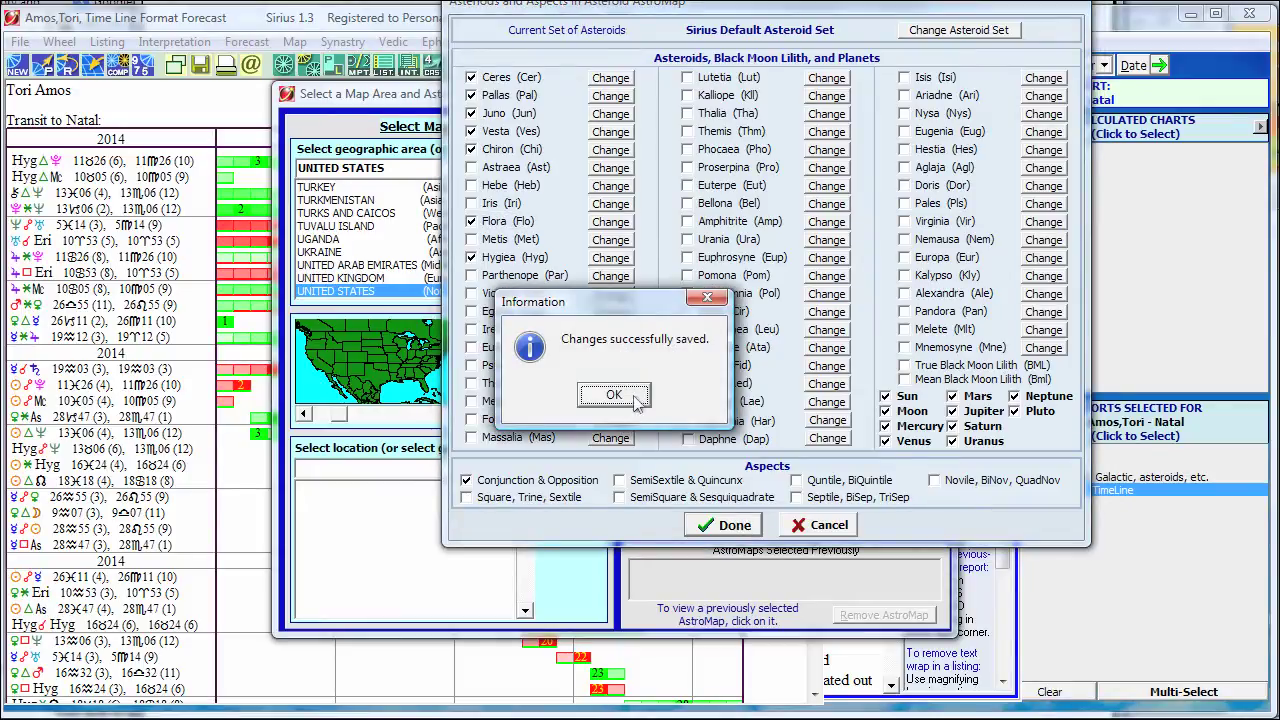
{"action": "left_click", "coordinate": [610, 397]}
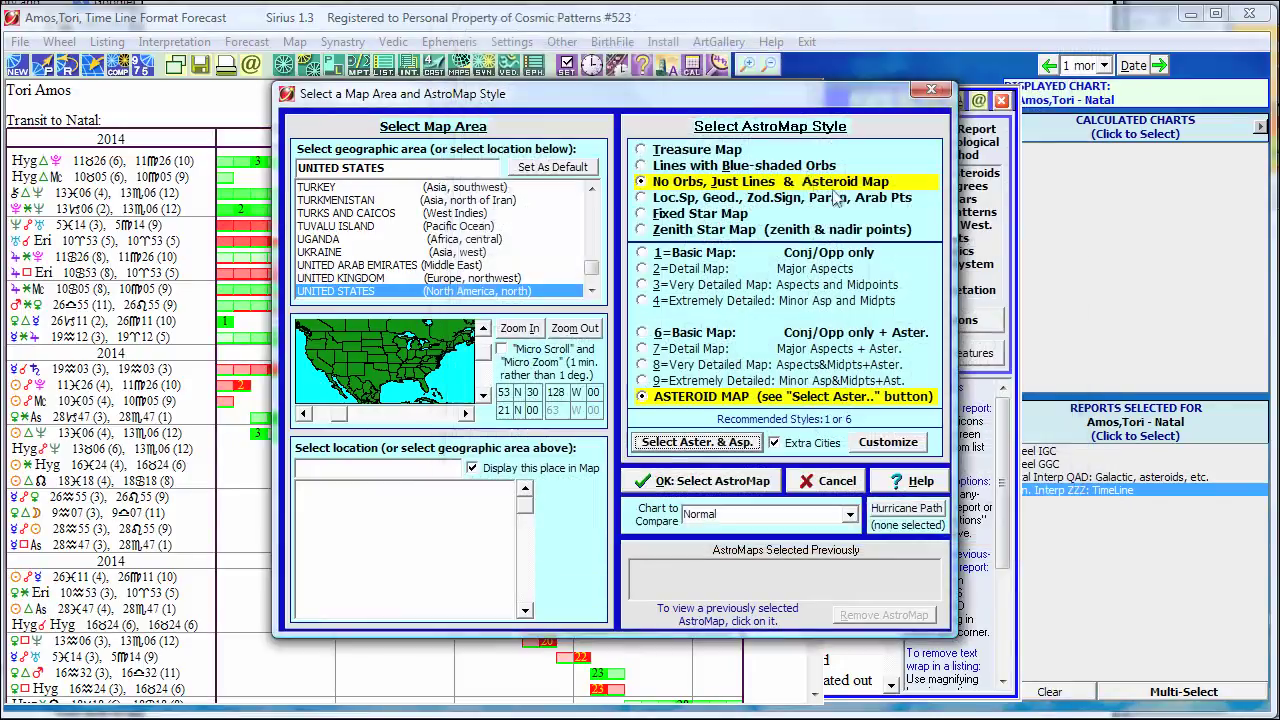
{"action": "left_click", "coordinate": [703, 482]}
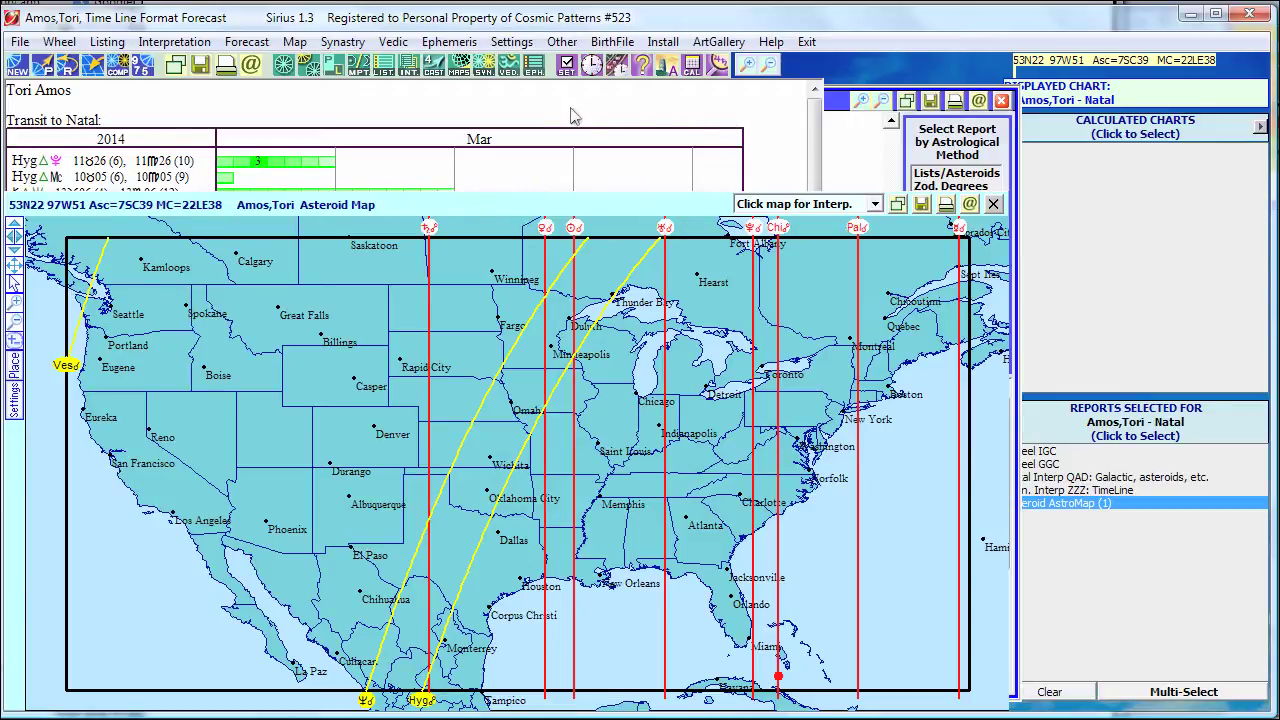
Open AstroSignature research and create a new AstroSignature named Eris without copying existing items
{"action": "left_click", "coordinate": [720, 66]}
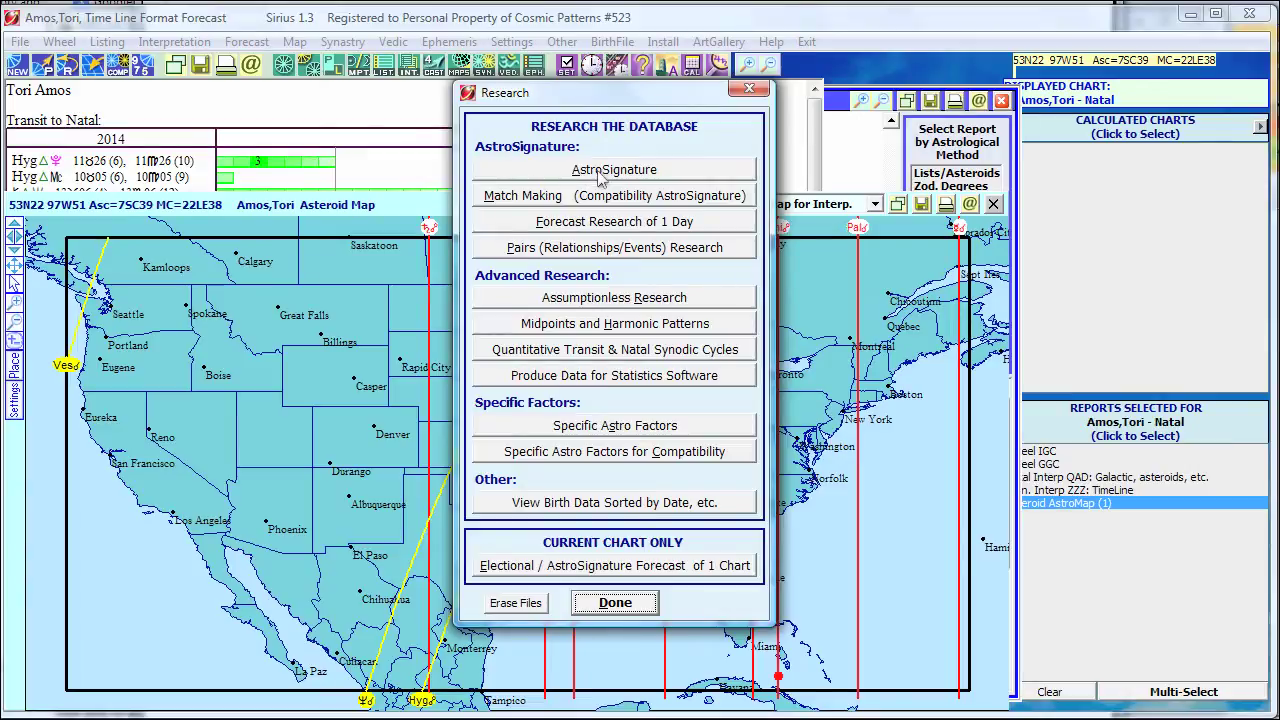
{"action": "left_click", "coordinate": [600, 172]}
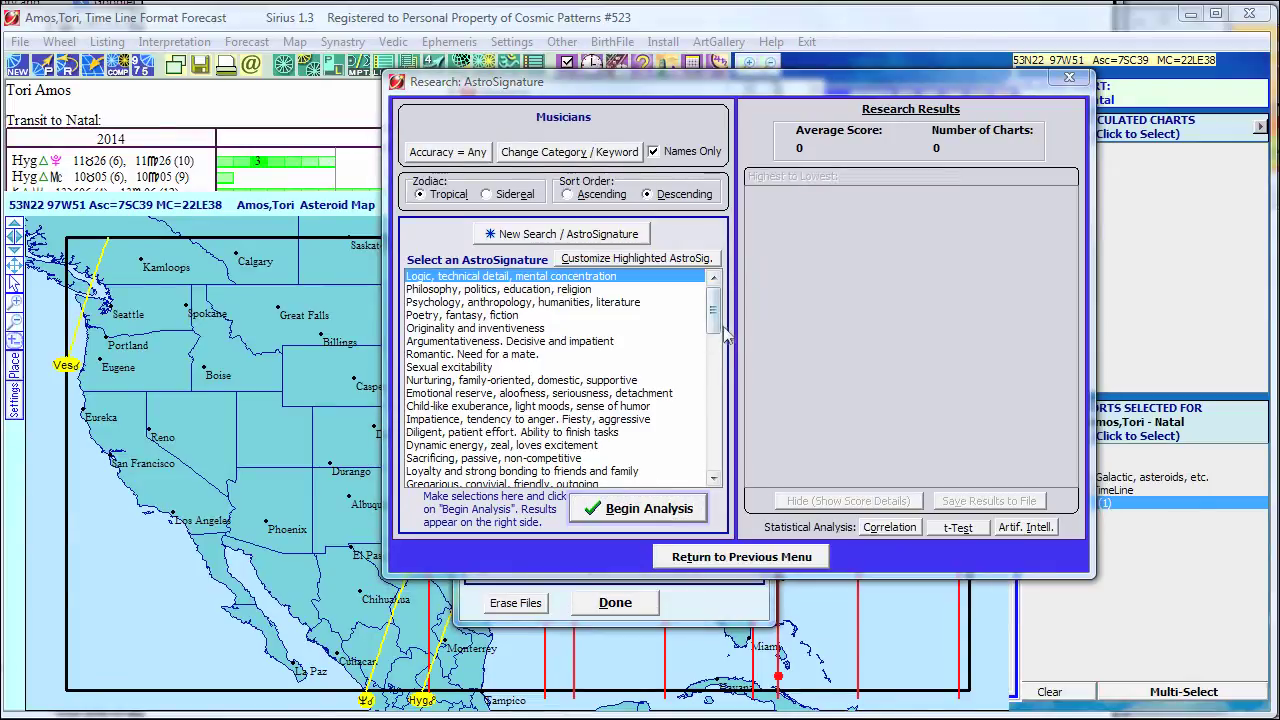
{"action": "left_click", "coordinate": [537, 236]}
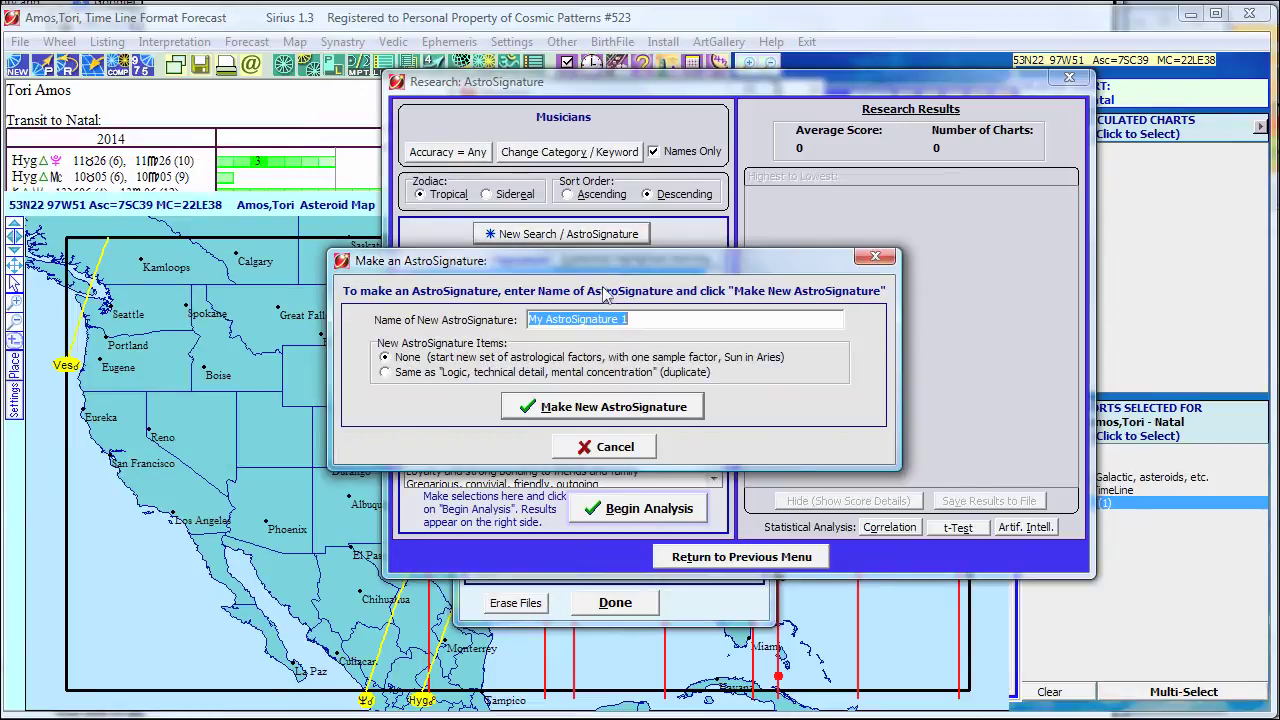
{"action": "type", "text": "Eris"}
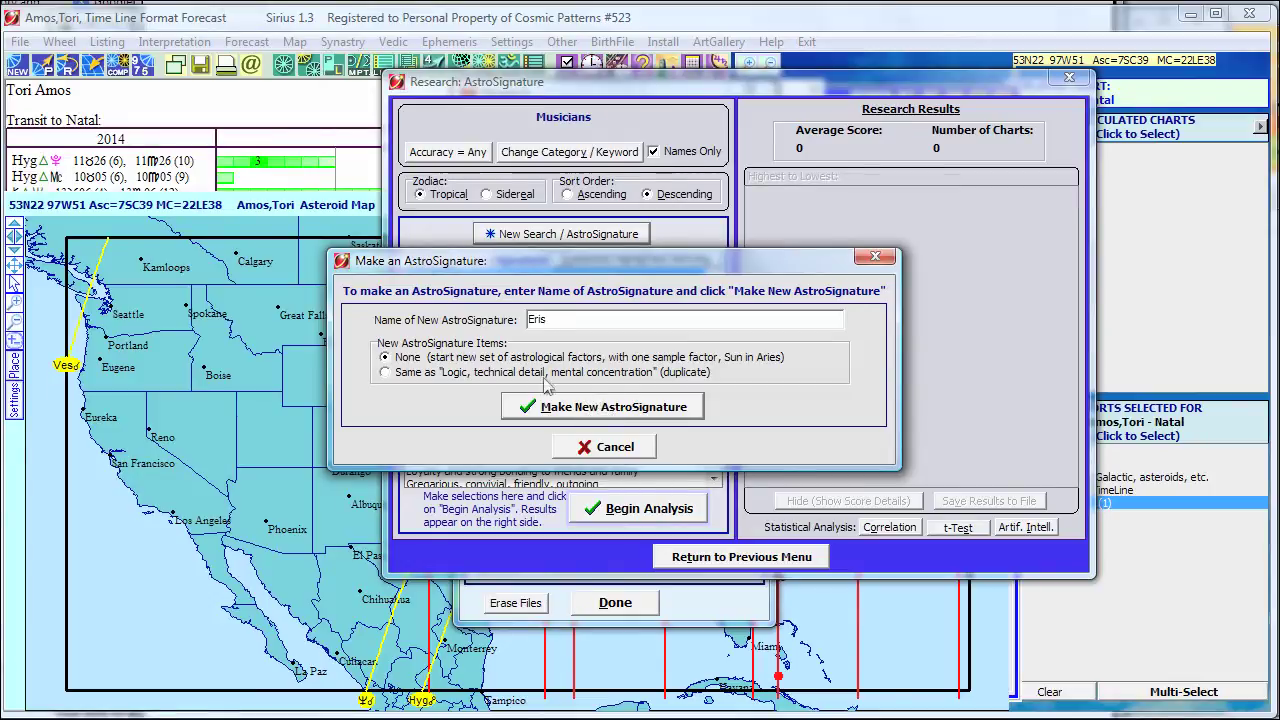
{"action": "left_click", "coordinate": [565, 408]}
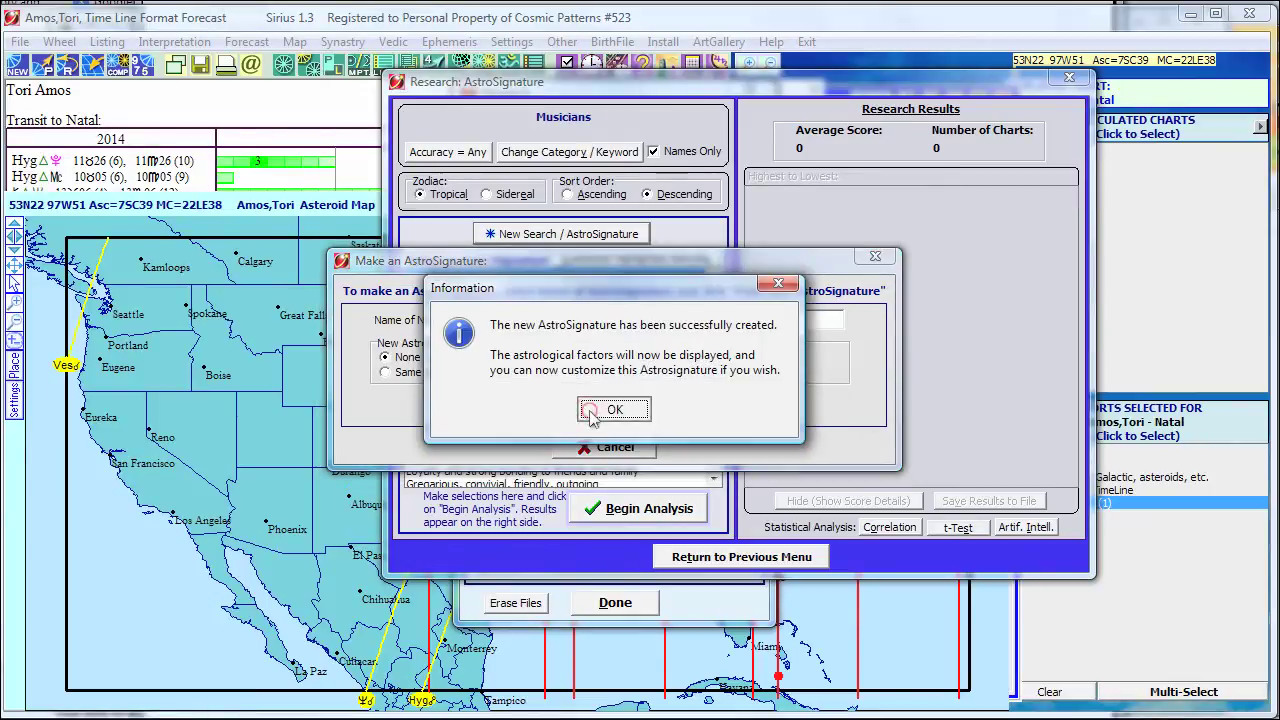
{"action": "left_click", "coordinate": [610, 406]}
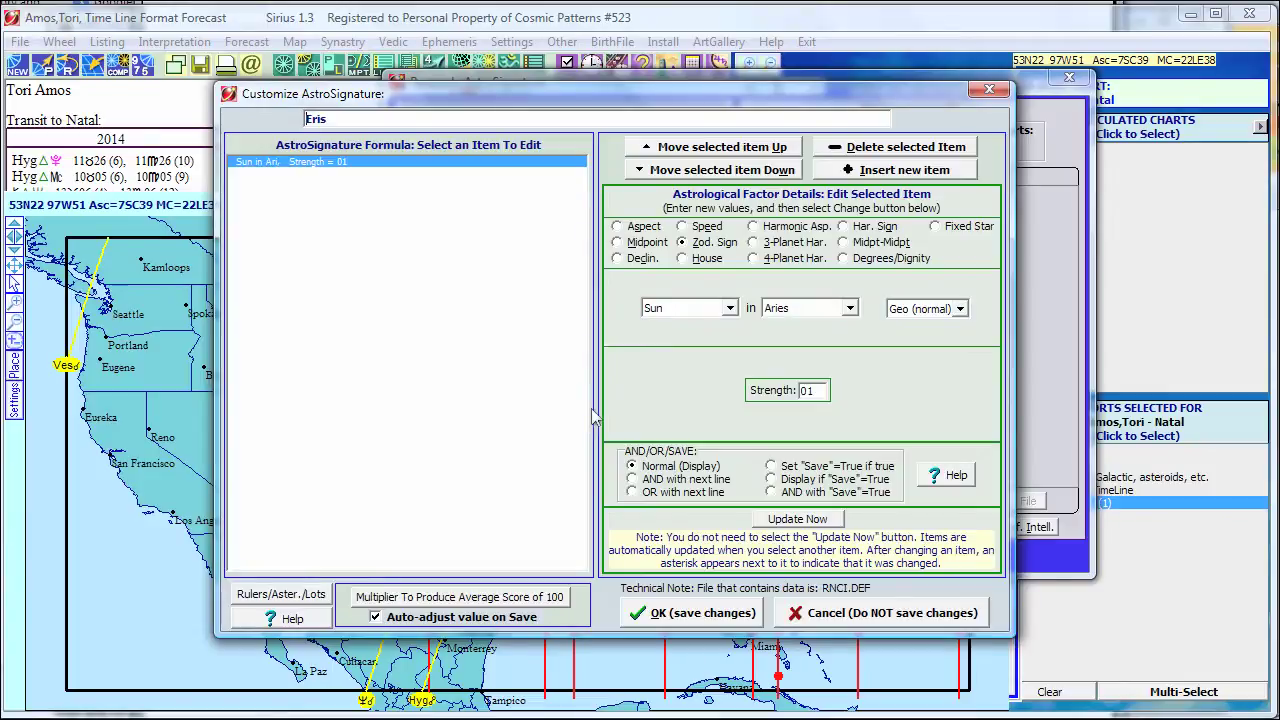
Change the Eris AstroSignature's sample item to an aspect between Sun and Eris with an angle of 0 degrees and save it
{"action": "left_click", "coordinate": [617, 227]}
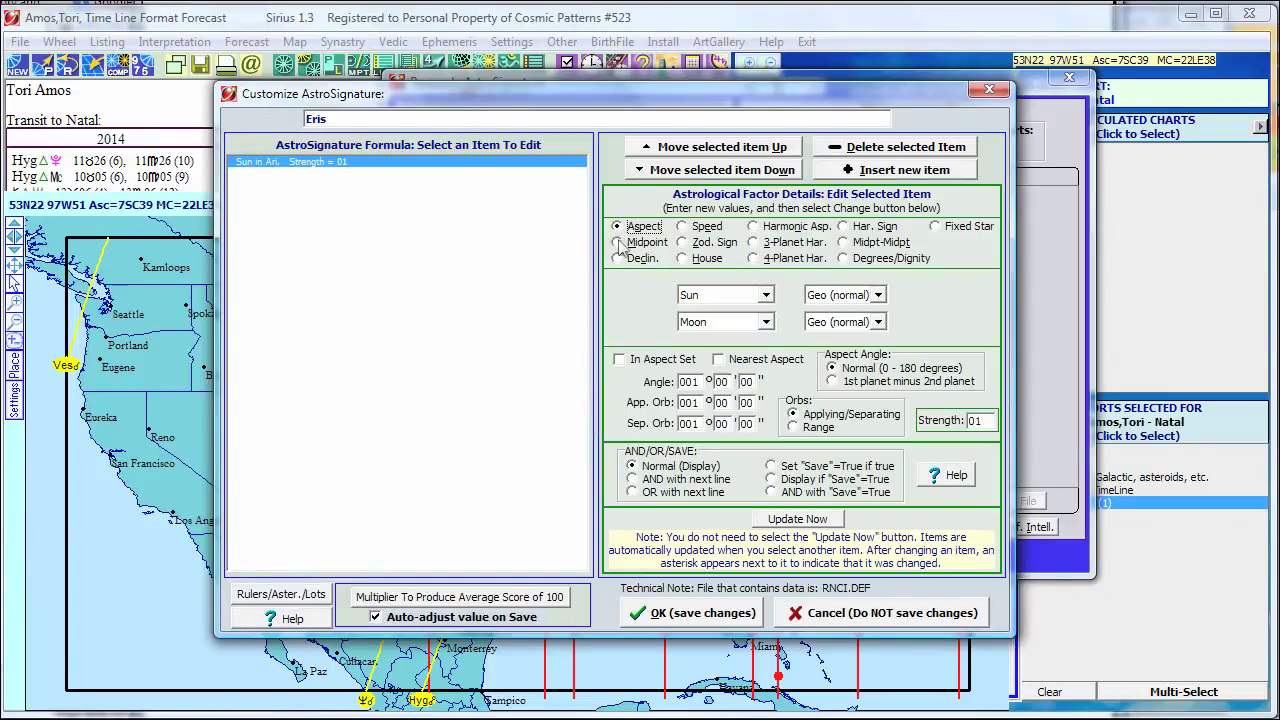
{"action": "left_click", "coordinate": [766, 322]}
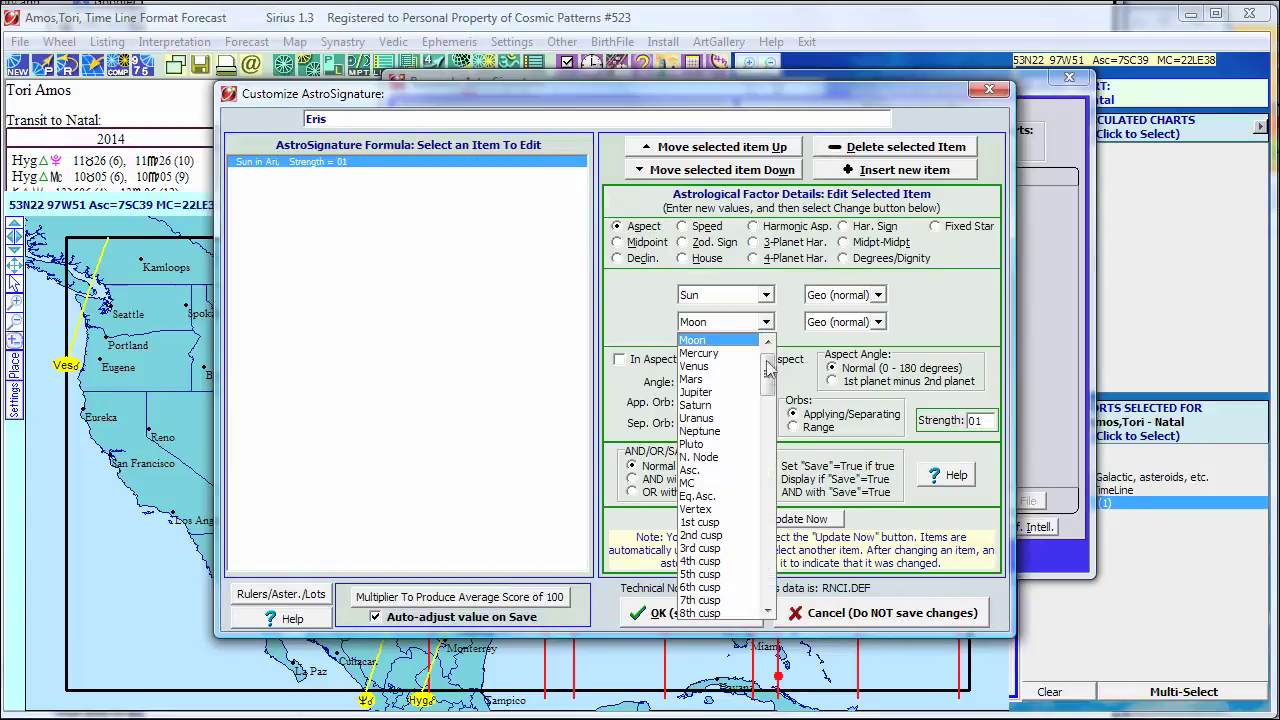
{"action": "left_click_drag", "start_coordinate": [768, 368], "coordinate": [762, 590]}
{"action": "scroll", "coordinate": [758, 591], "scroll_direction": "up", "scroll_amount": 8}
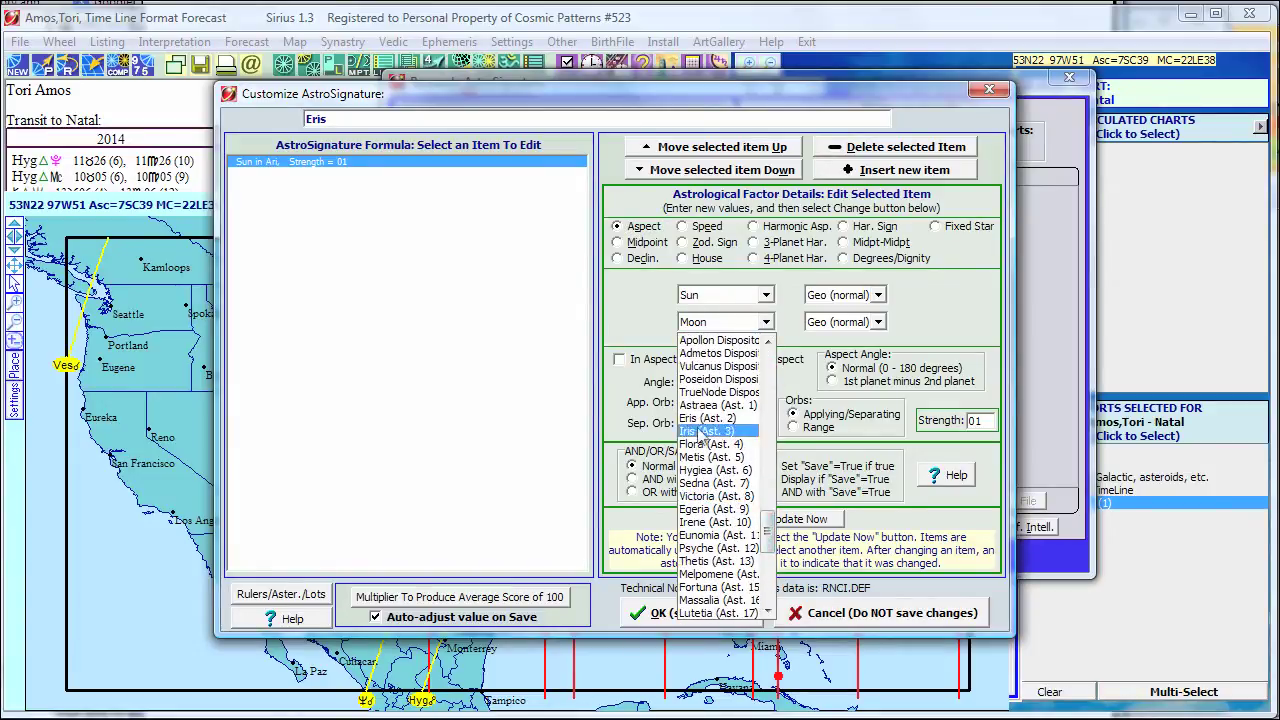
{"action": "left_click", "coordinate": [695, 422]}
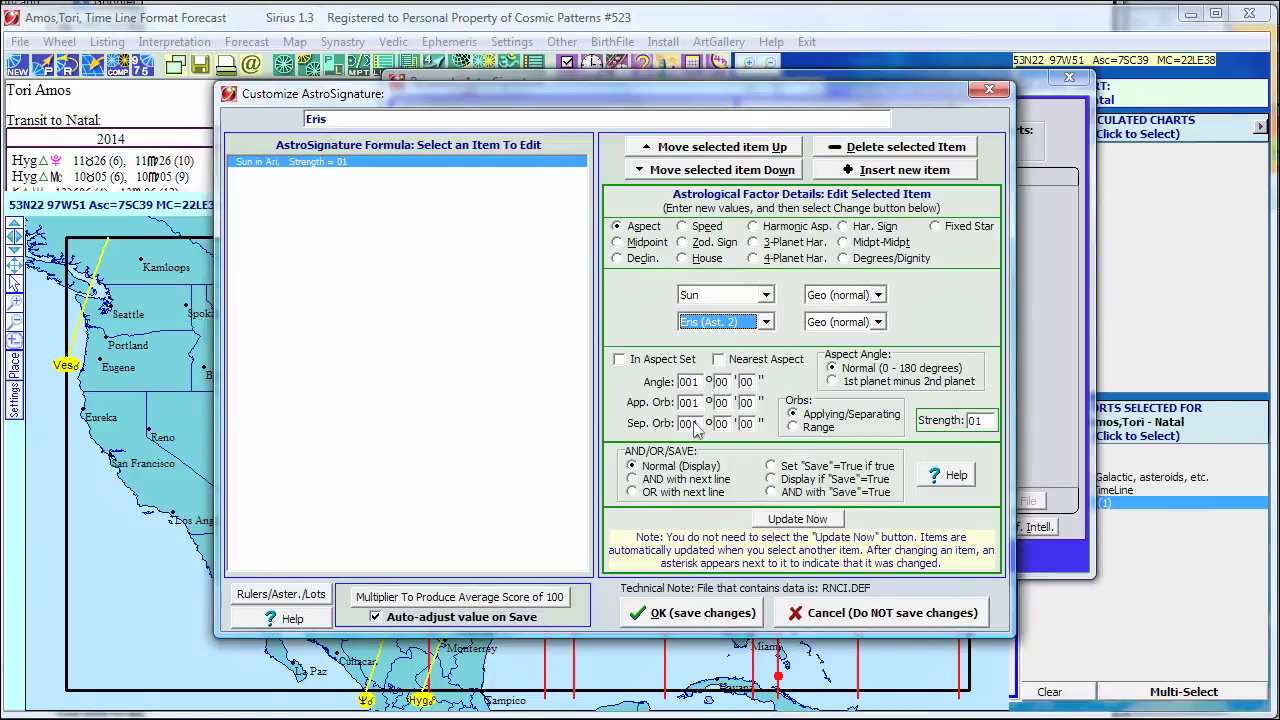
{"action": "left_click", "coordinate": [695, 381]}
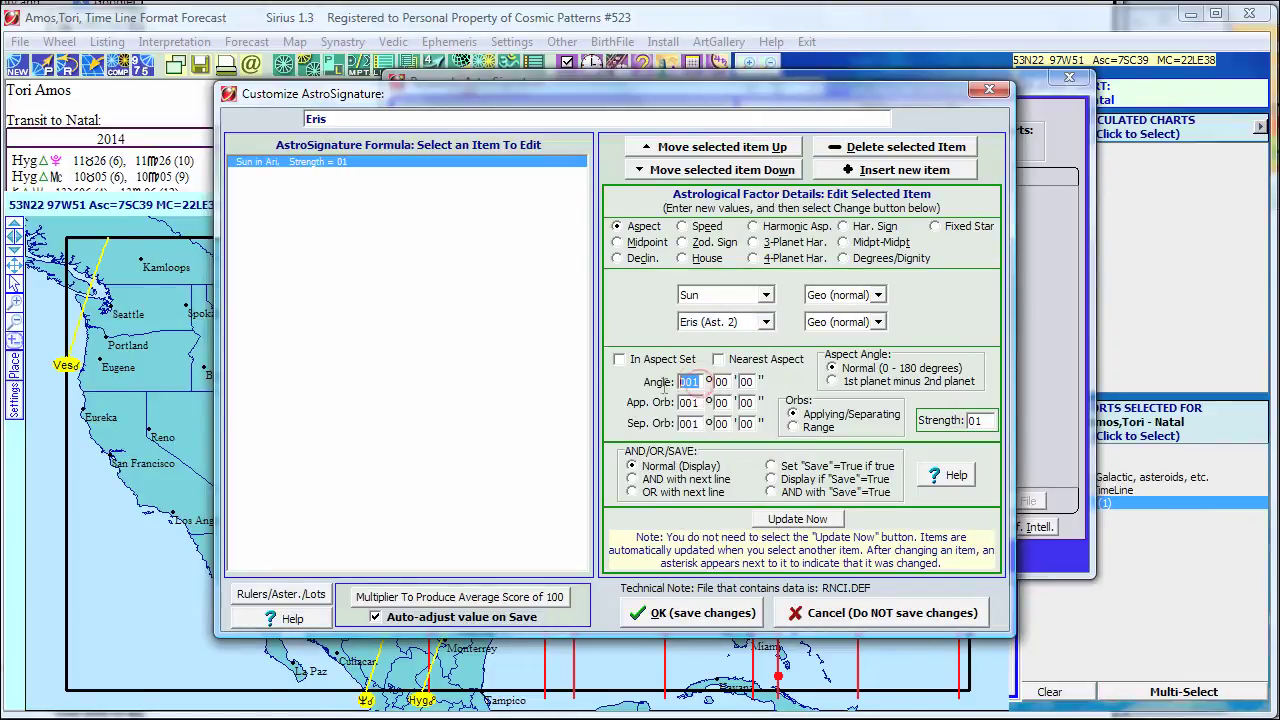
{"action": "type", "text": "0"}
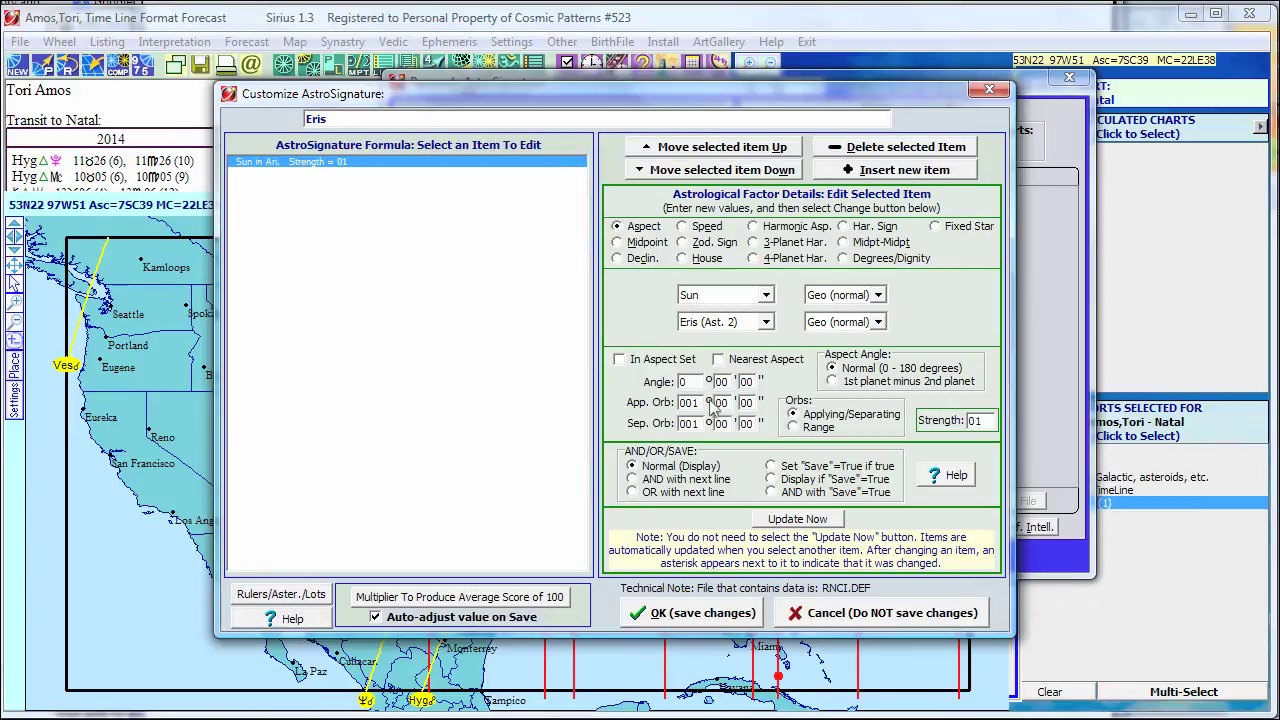
{"action": "left_click", "coordinate": [818, 520]}
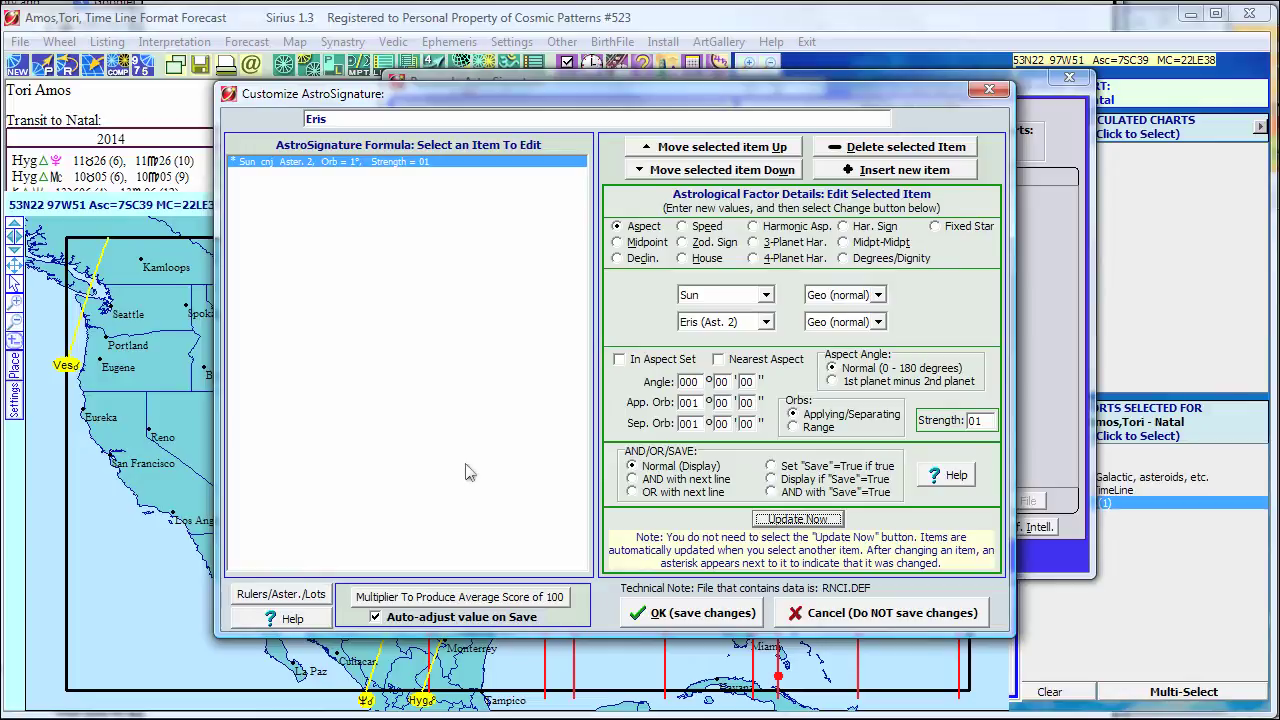
{"action": "left_click", "coordinate": [690, 613]}
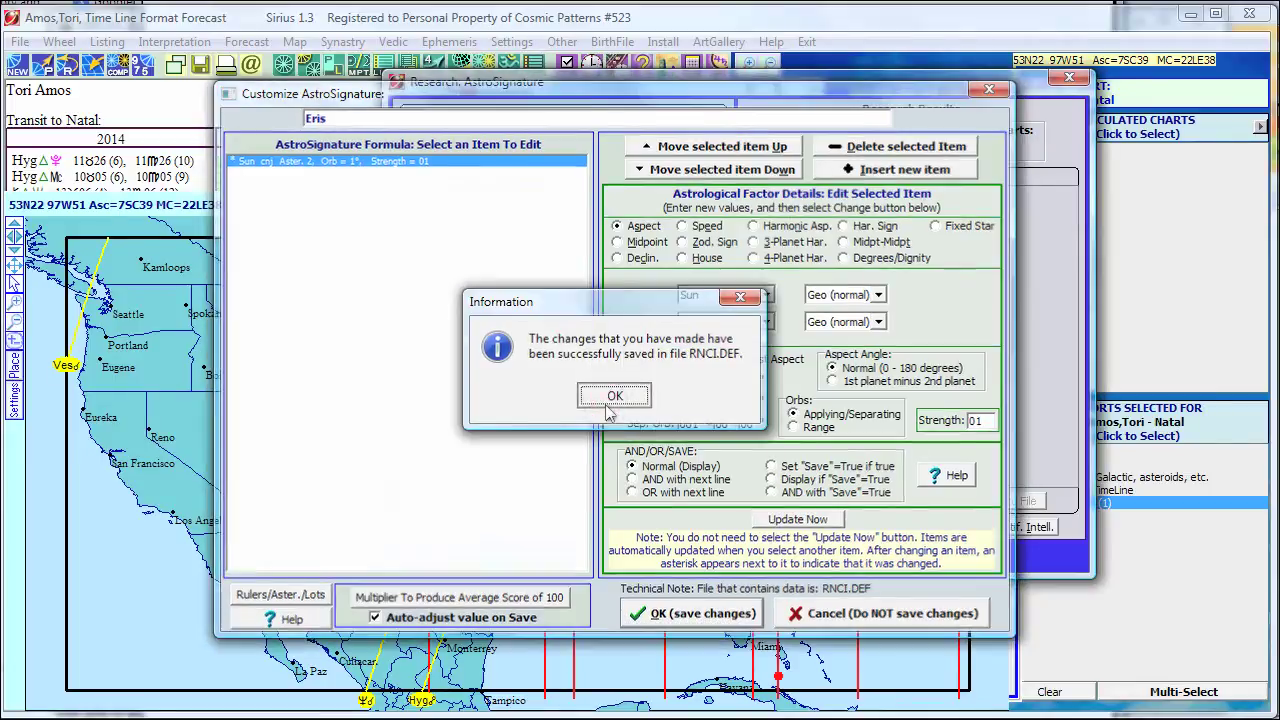
{"action": "left_click", "coordinate": [608, 404]}
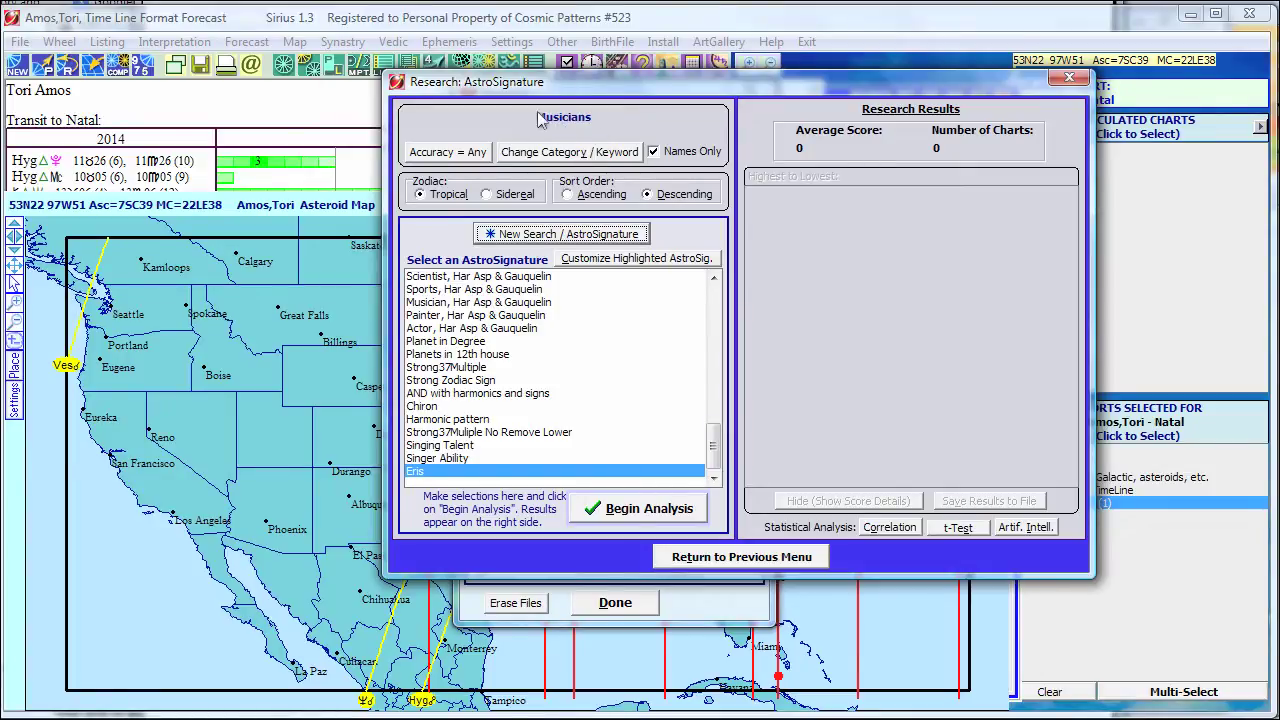
Reopen the Eris AstroSignature for customizing and set its aspect to Moon with Themis (Ast. 20)
{"action": "left_click", "coordinate": [574, 259]}
{"action": "left_click", "coordinate": [589, 285]}
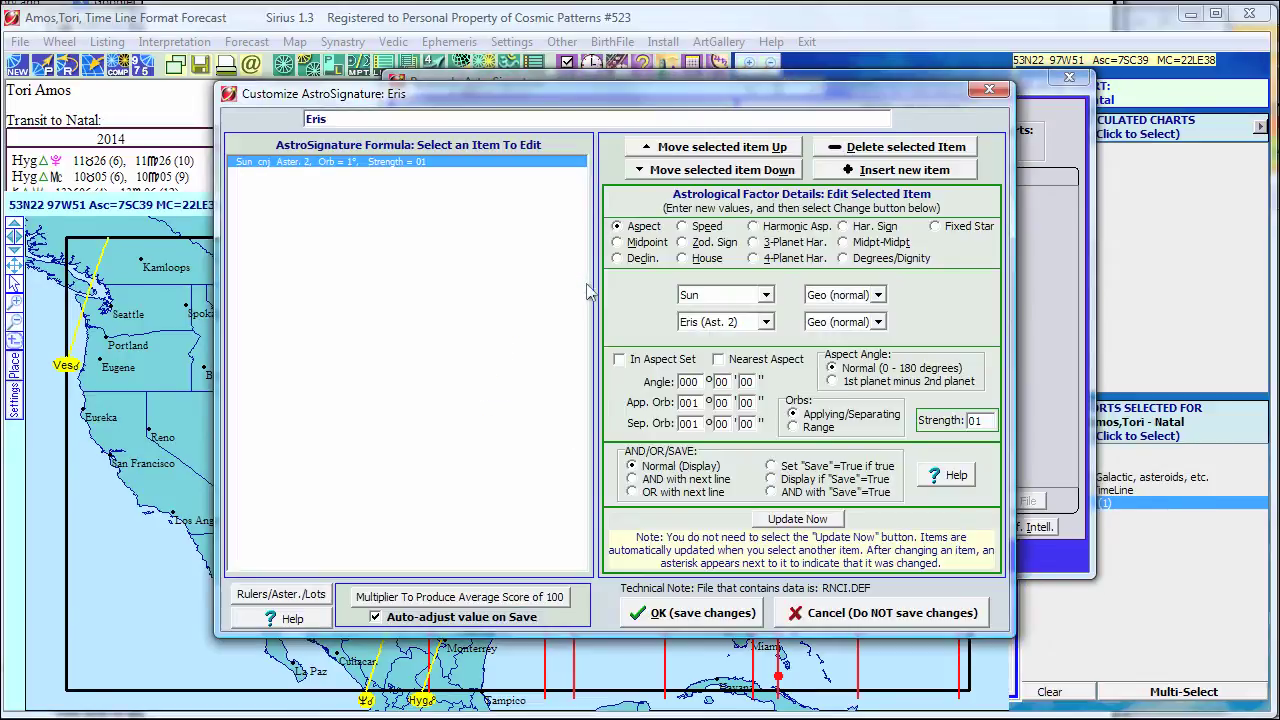
{"action": "left_click", "coordinate": [765, 300]}
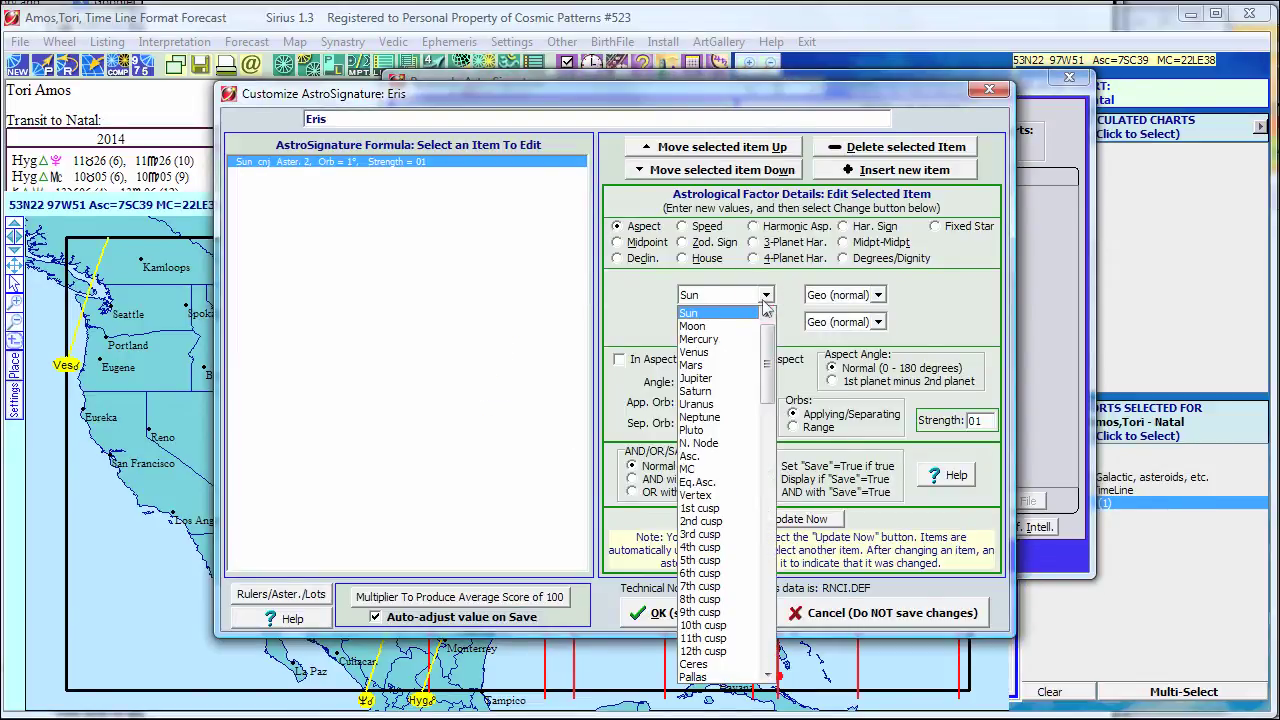
{"action": "left_click", "coordinate": [708, 325]}
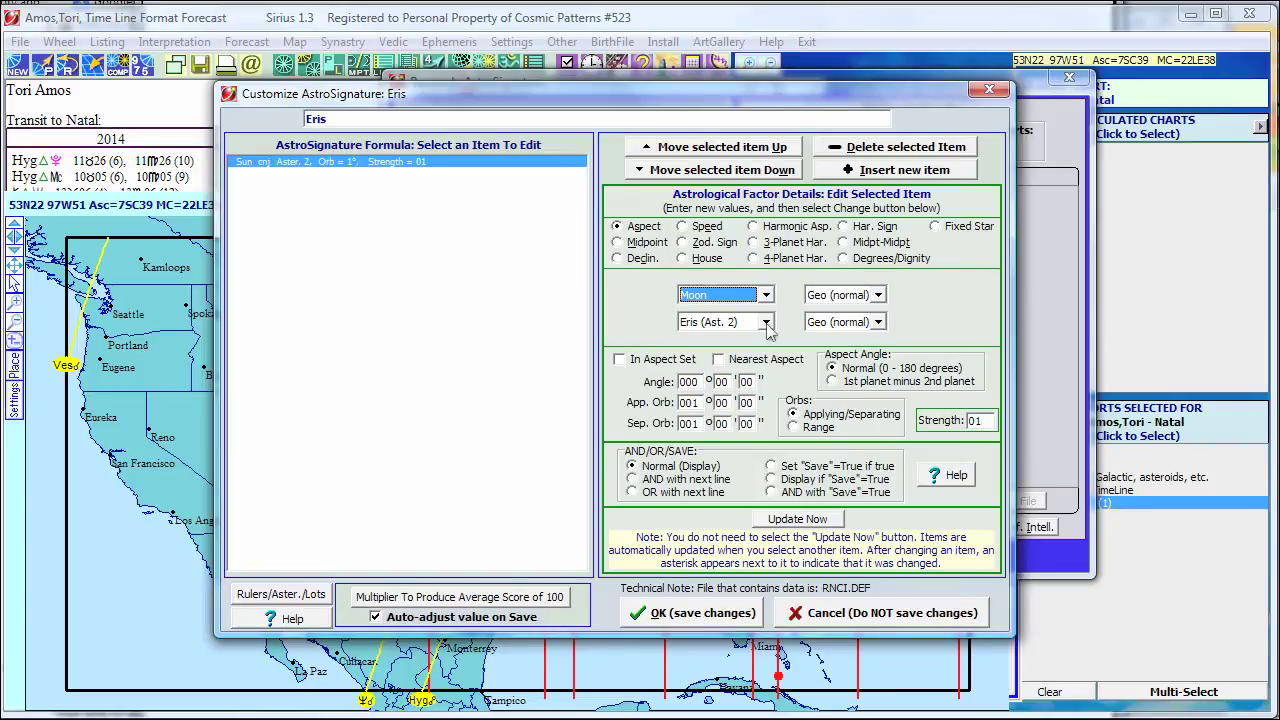
{"action": "left_click", "coordinate": [766, 324]}
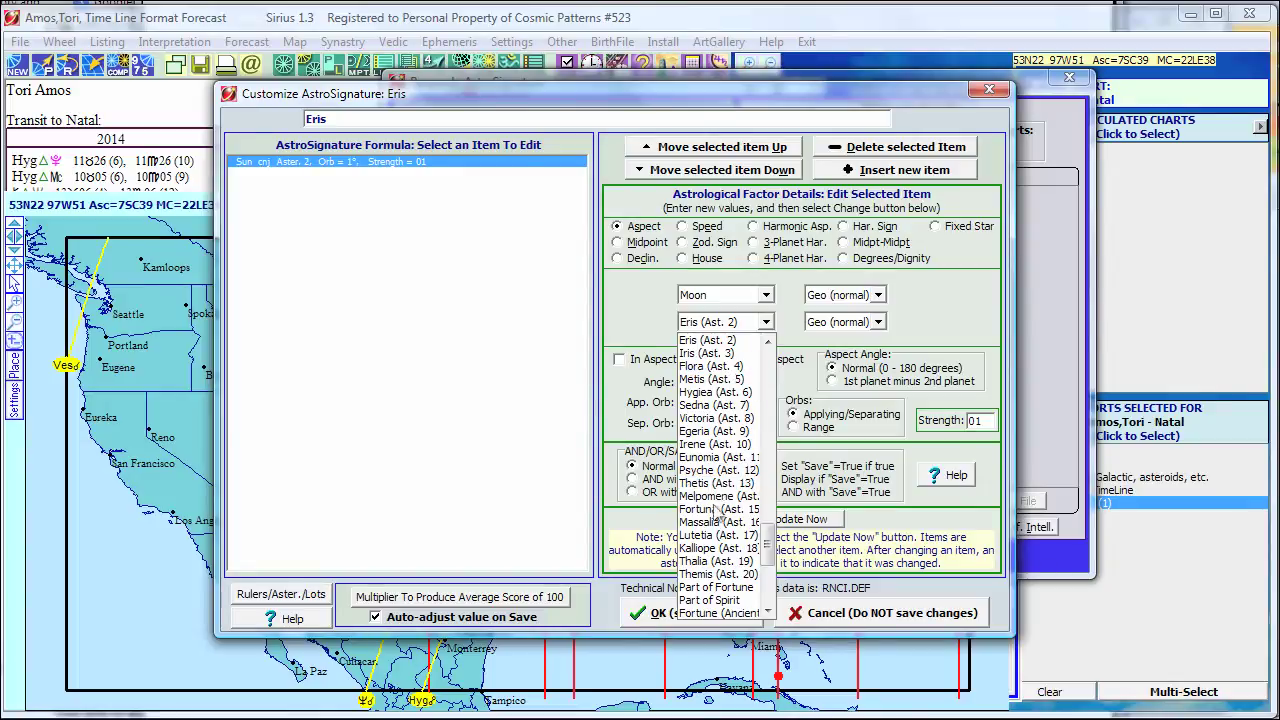
{"action": "left_click", "coordinate": [720, 576]}
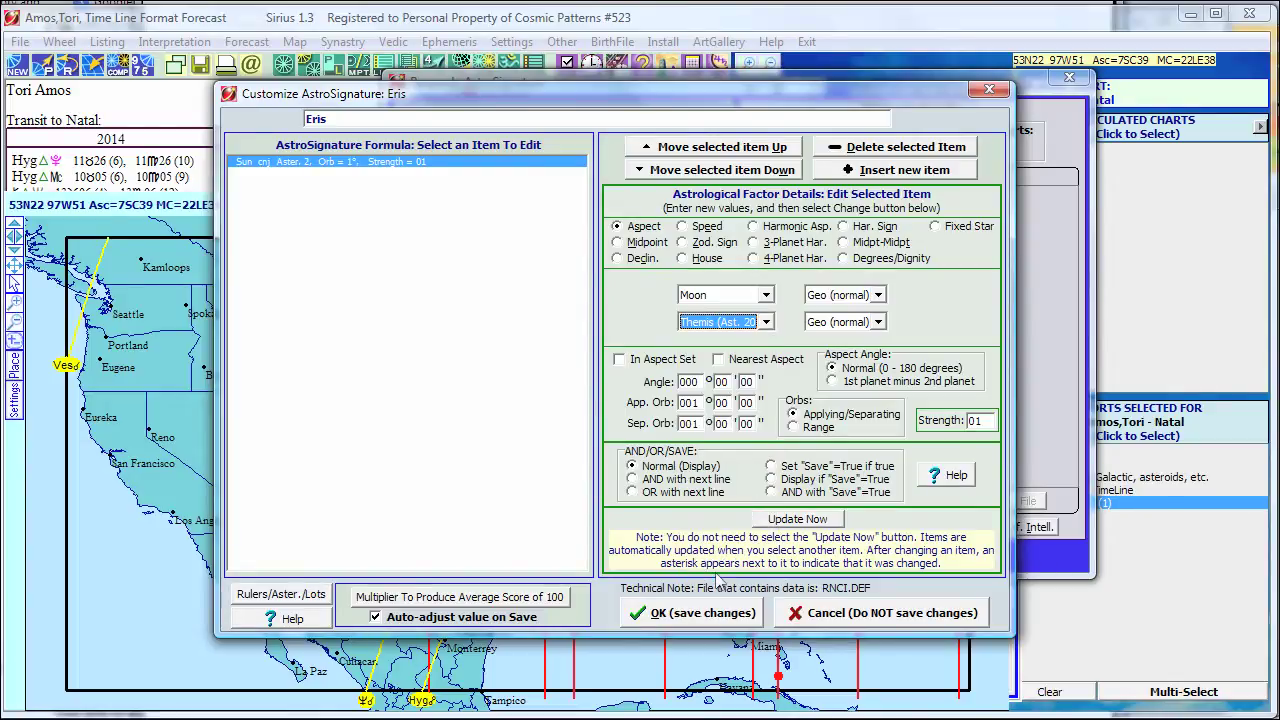
Replace Themis with Orpheus among the asteroids to research and save the Eris AstroSignature
{"action": "left_click", "coordinate": [282, 596]}
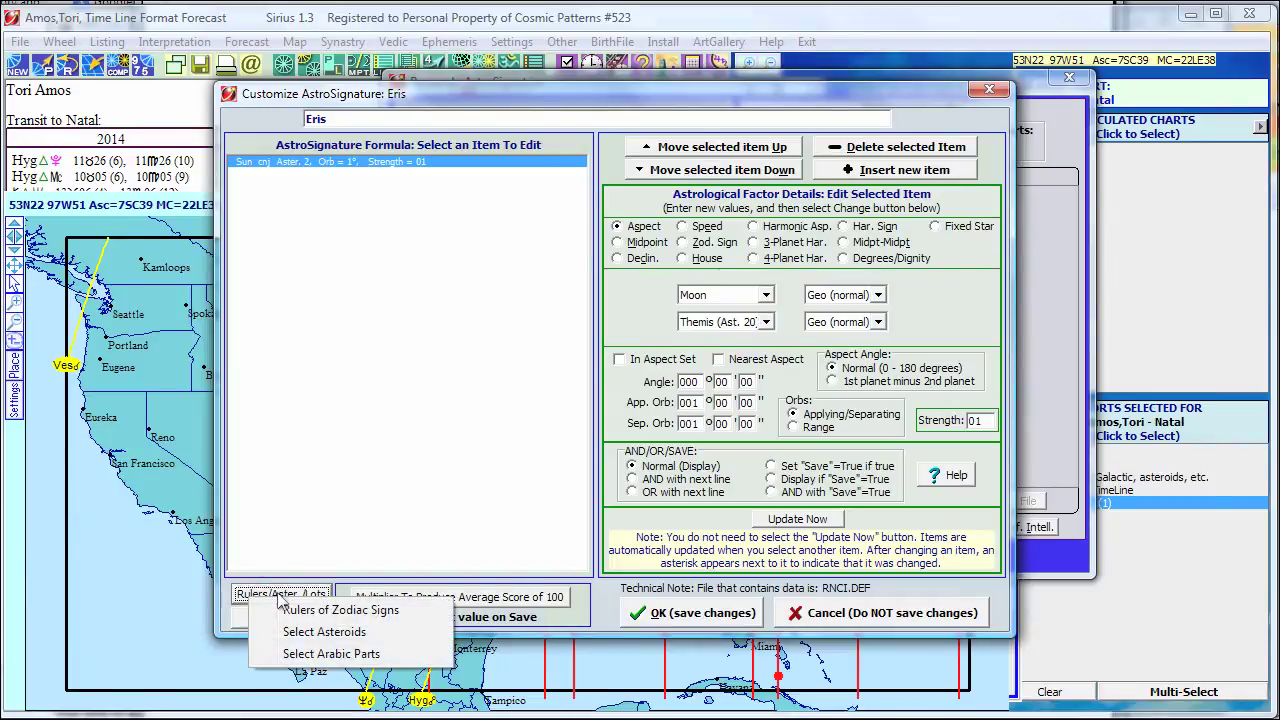
{"action": "left_click", "coordinate": [305, 632]}
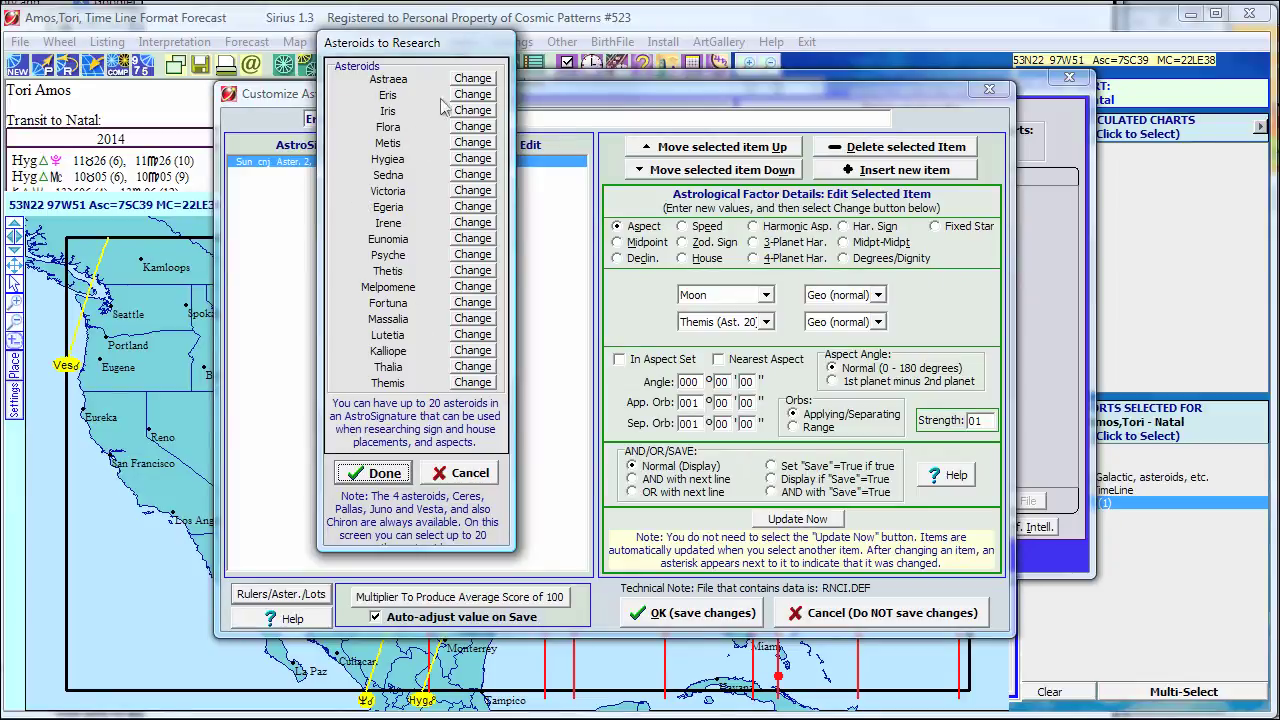
{"action": "left_click", "coordinate": [472, 383]}
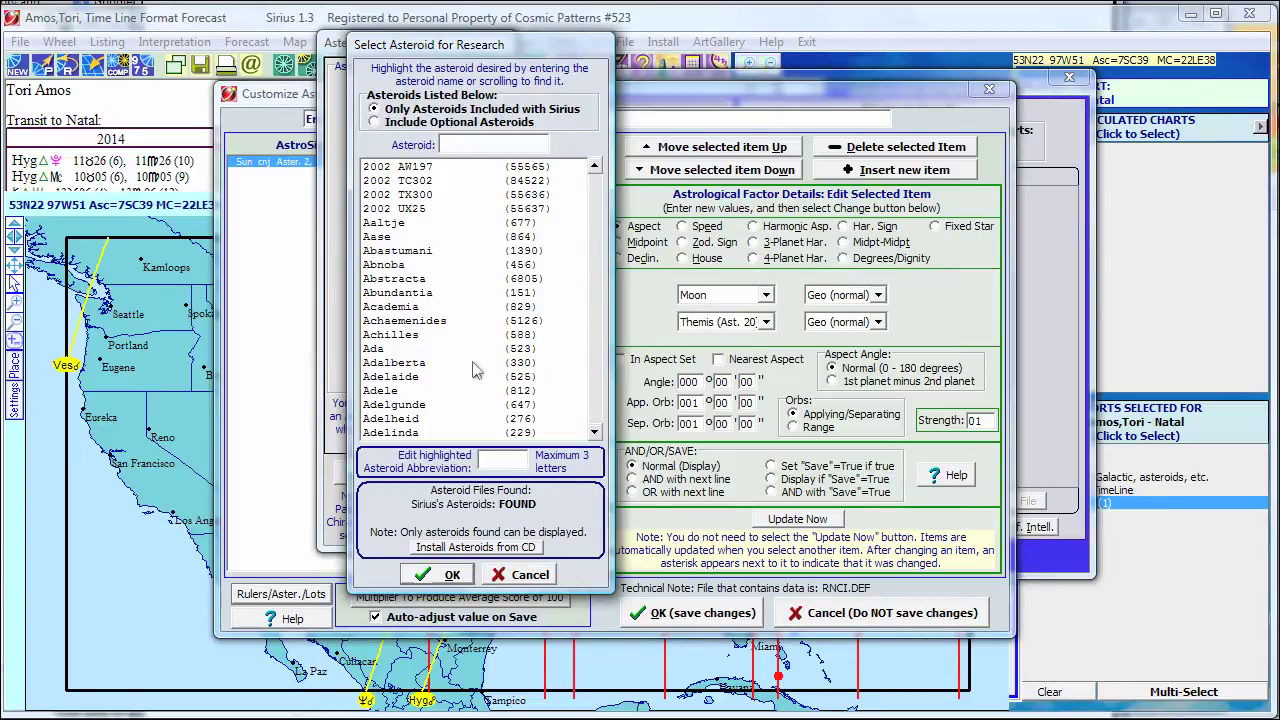
{"action": "type", "text": "orphe"}
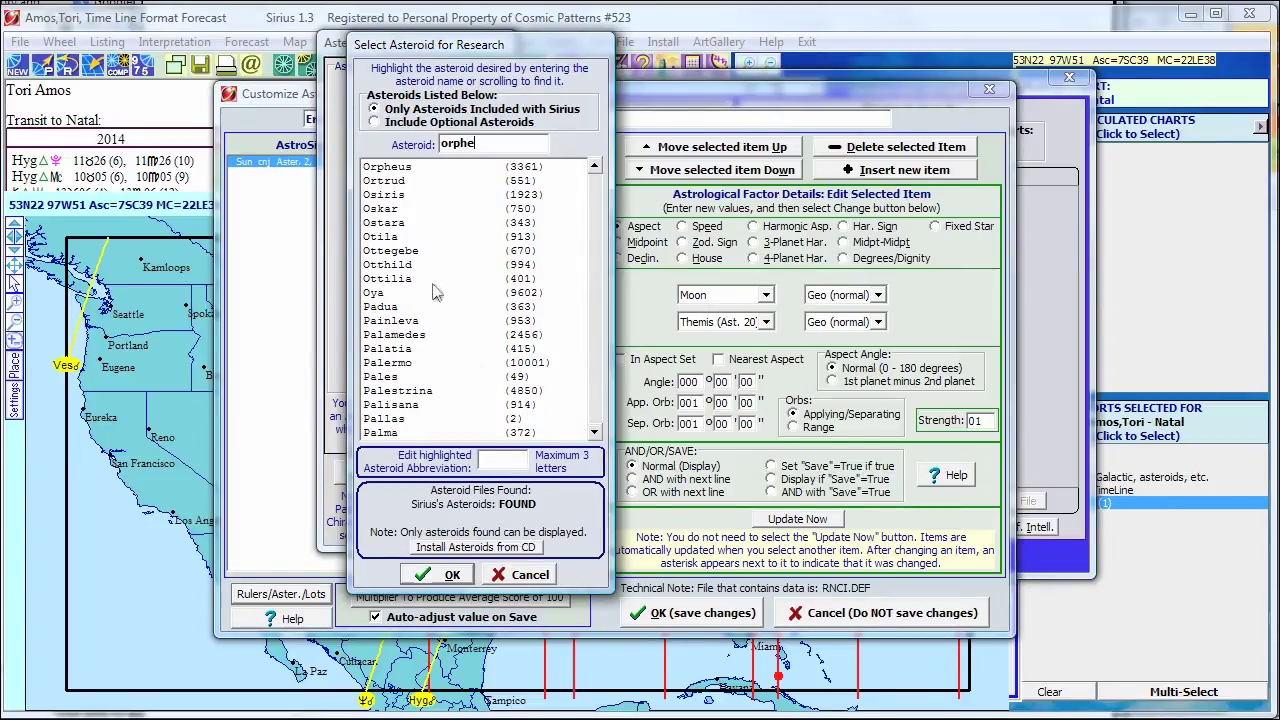
{"action": "left_click", "coordinate": [375, 168]}
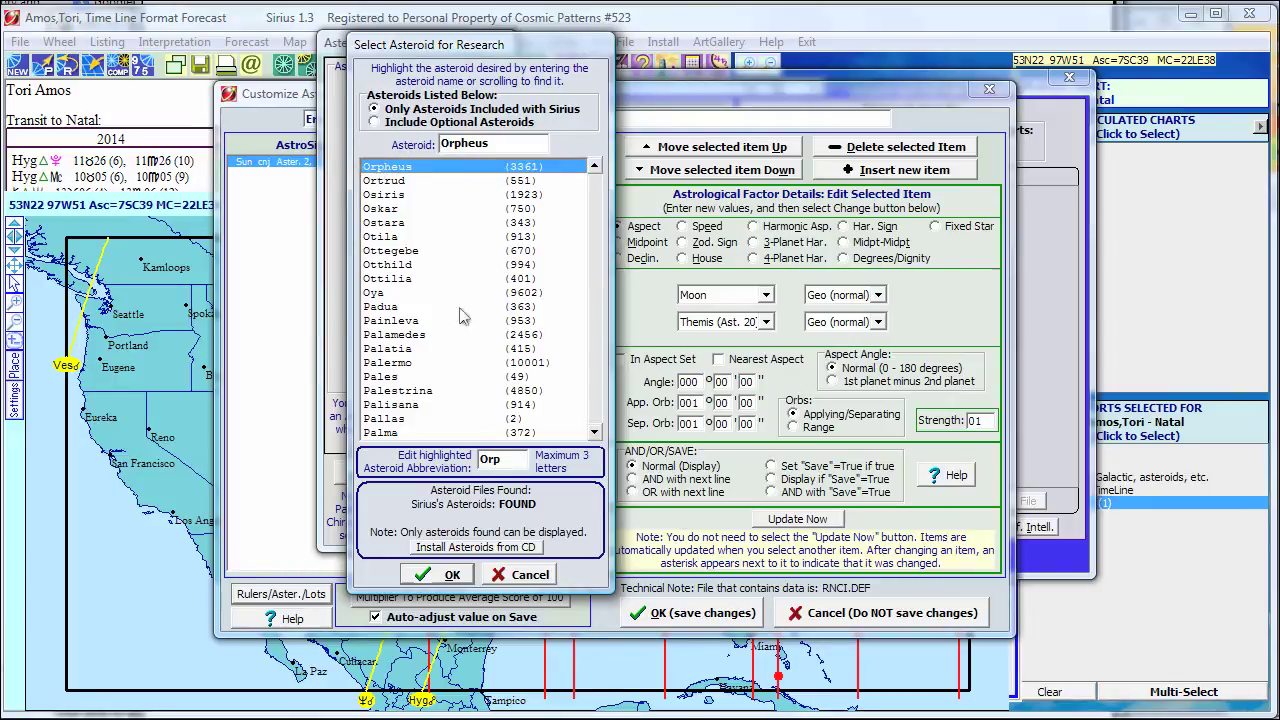
{"action": "left_click", "coordinate": [452, 578]}
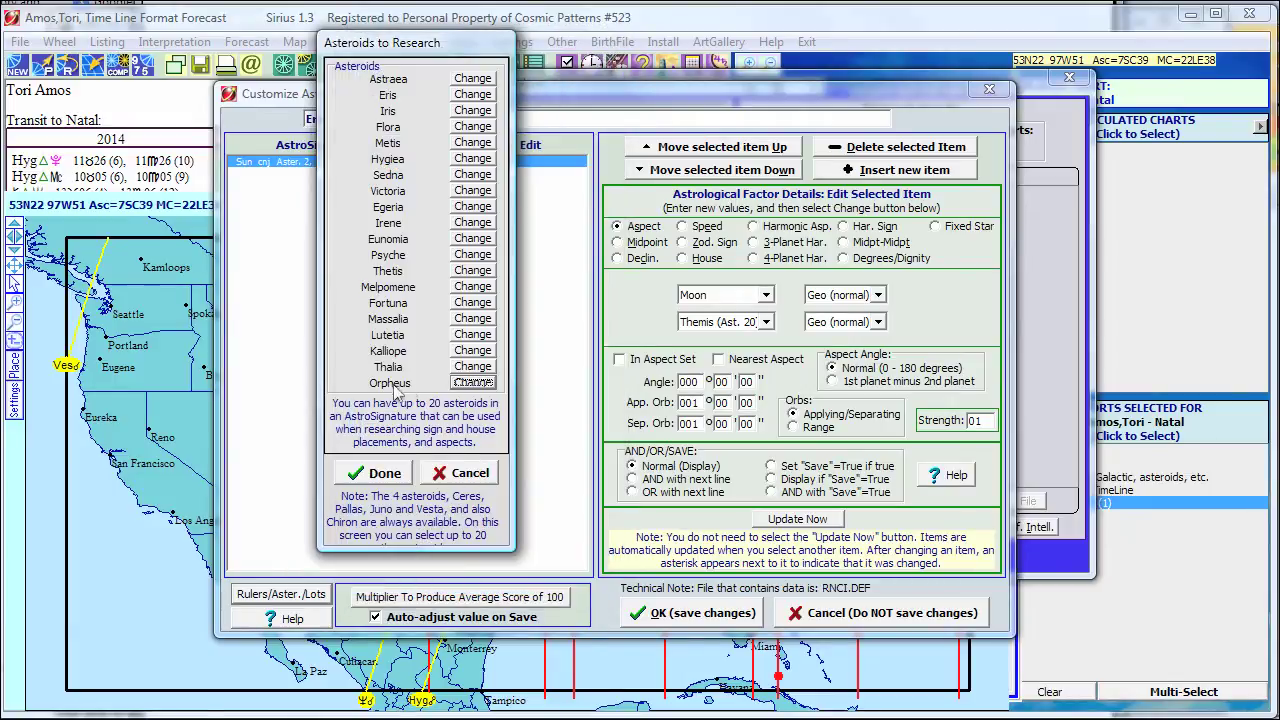
{"action": "left_click", "coordinate": [385, 474]}
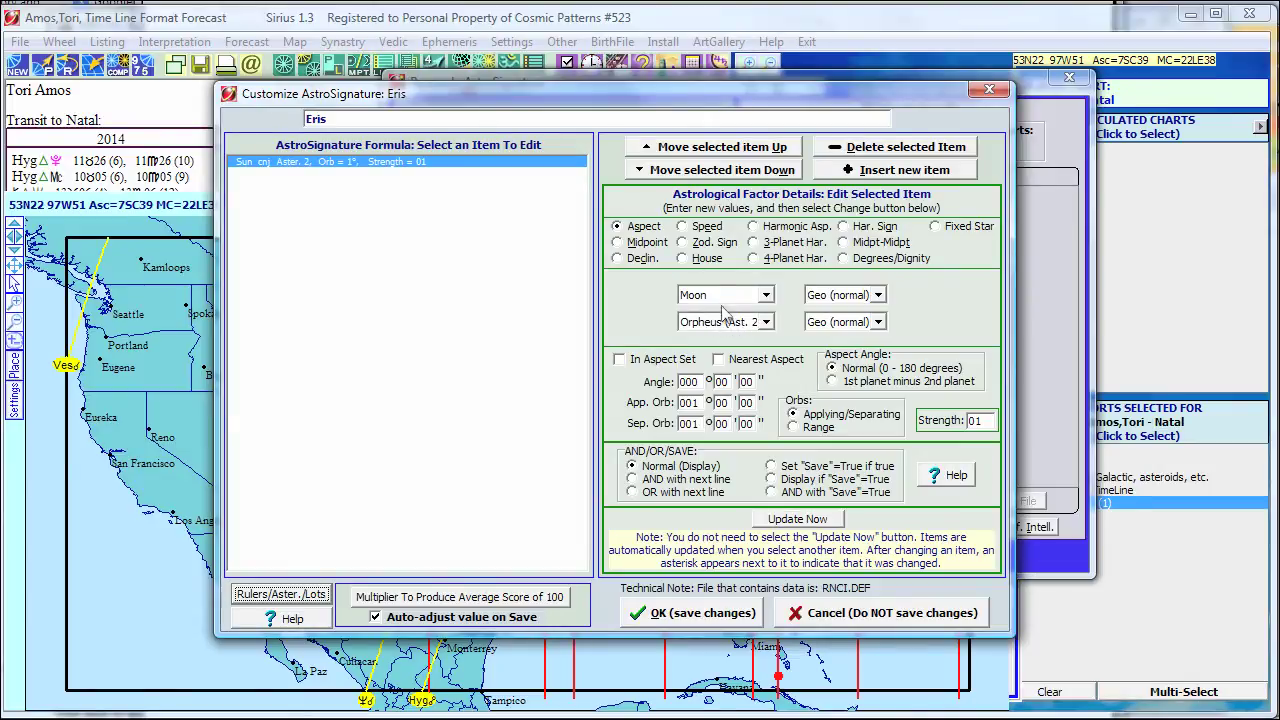
{"action": "left_click", "coordinate": [713, 613]}
{"action": "left_click", "coordinate": [630, 394]}
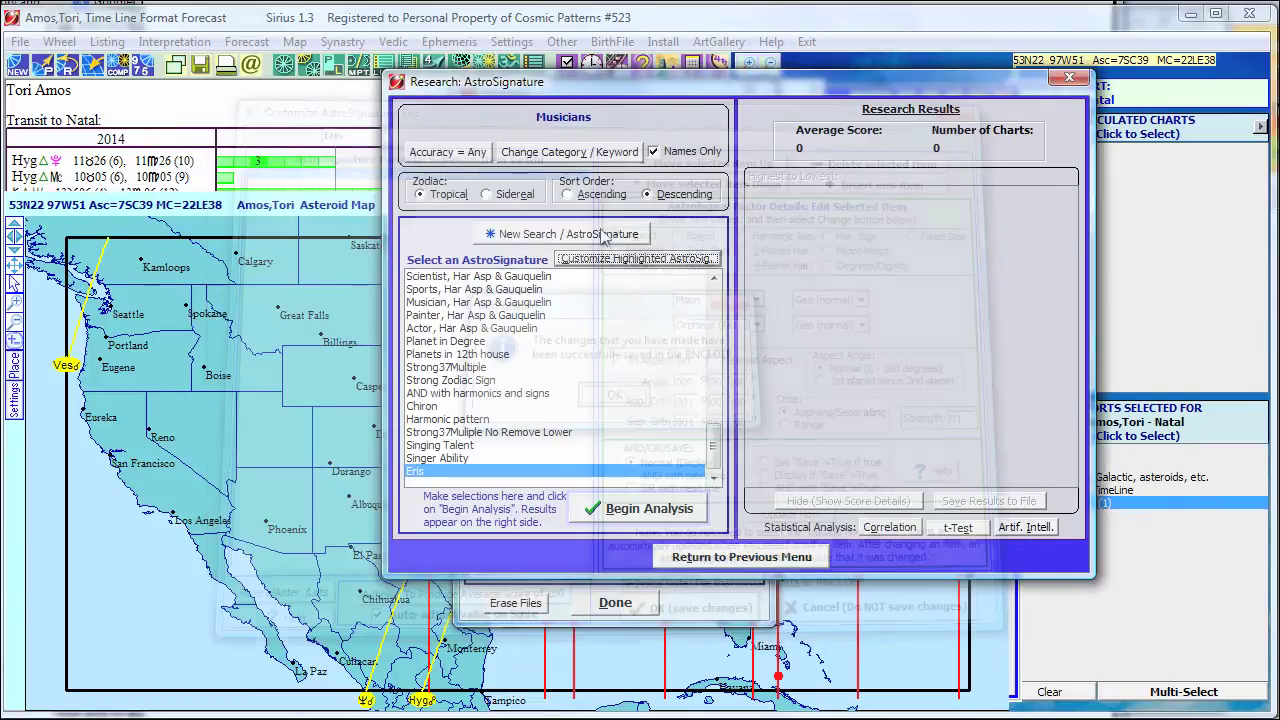
Run the Eris AstroSignature analysis on the Musicians charts and return to the PowerPoint slide show
{"action": "left_click", "coordinate": [626, 512]}
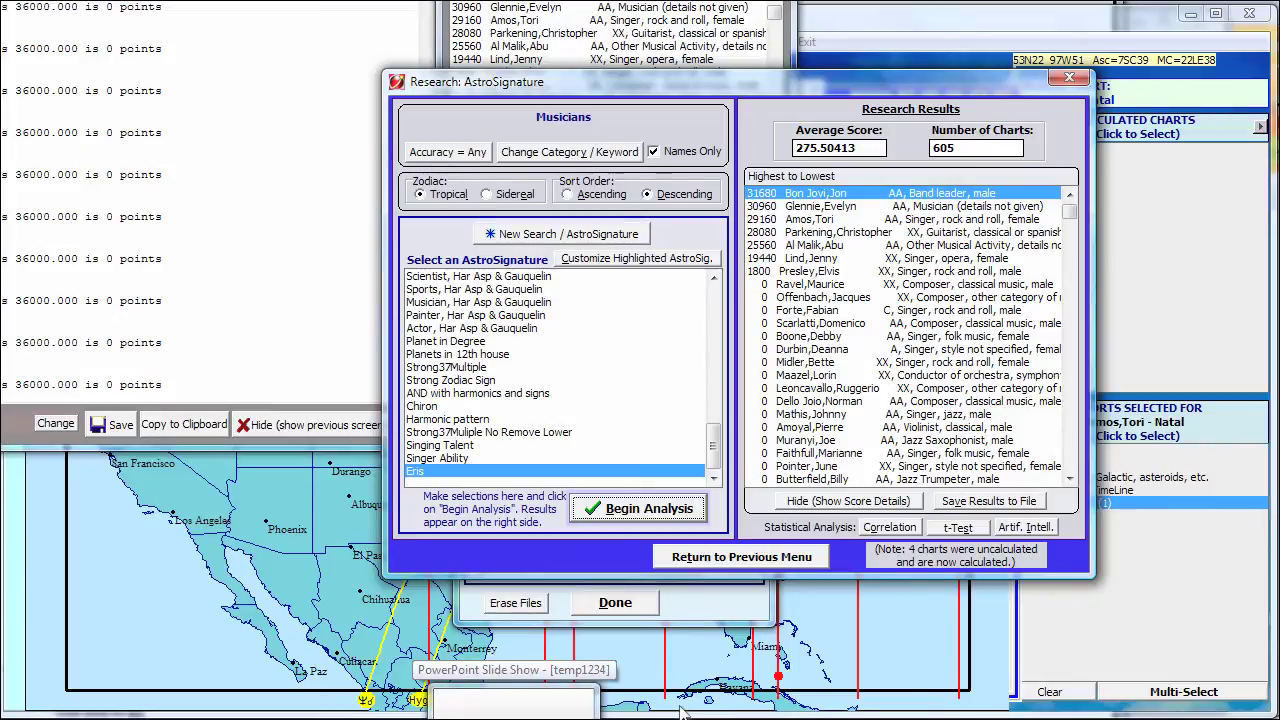
{"action": "left_click", "coordinate": [680, 710]}
{"action": "left_click", "coordinate": [680, 710]}
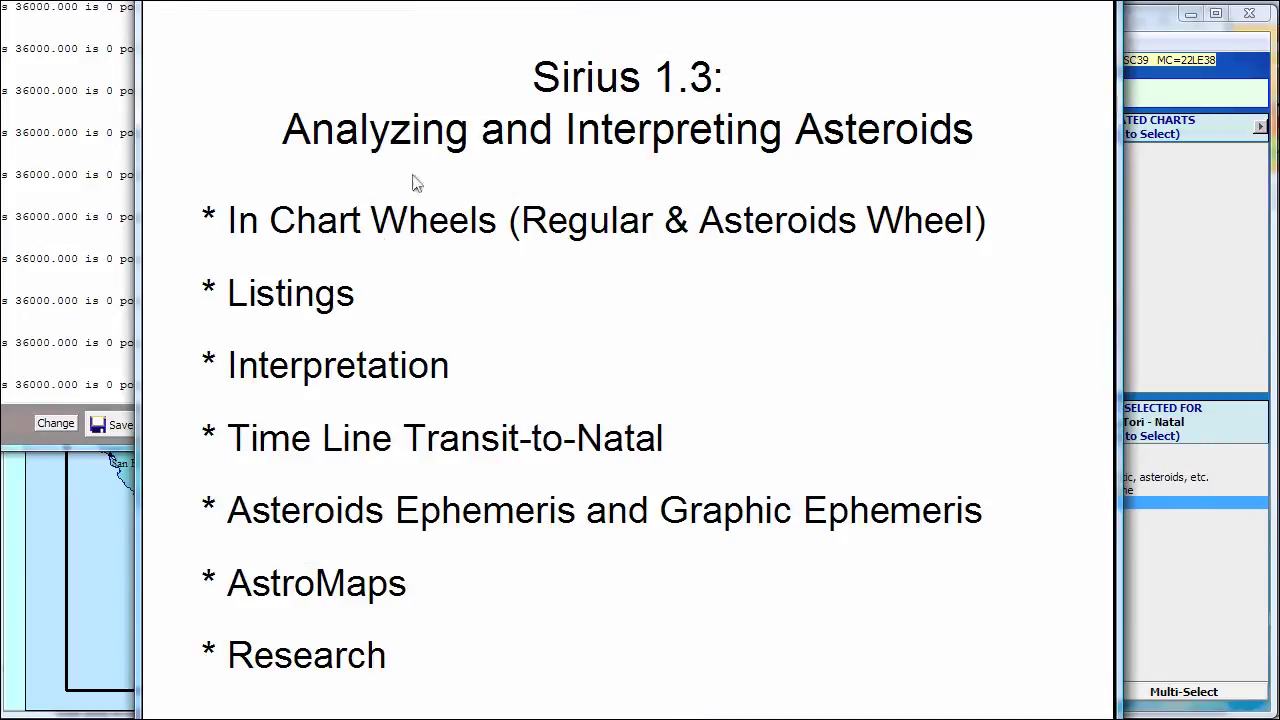